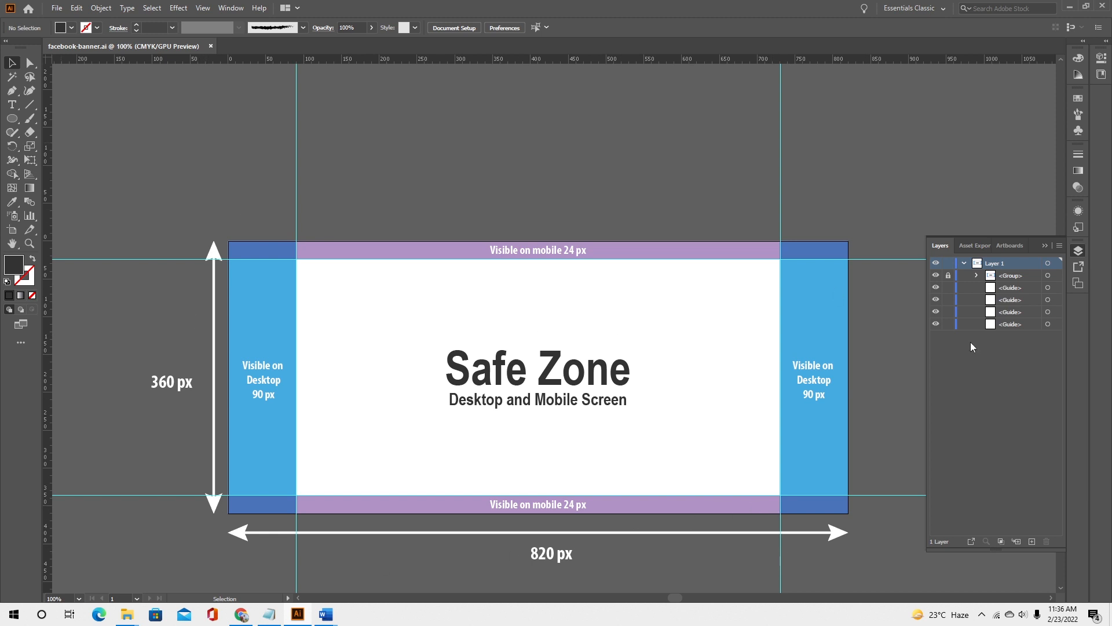
# Hide the locked safe-zone template group in Layer 1, leaving the guides shown.
pyautogui.click(935, 276)
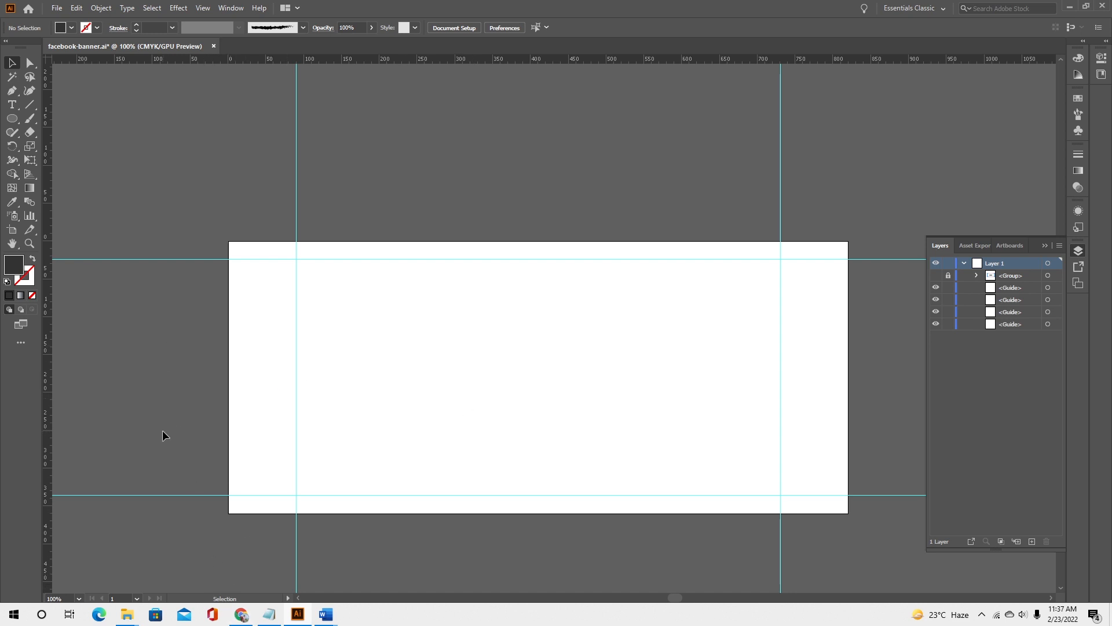
# Switch to the Freepik results in the browser and download the free vector "Elegant white background with shiny lines".
pyautogui.click(242, 615)
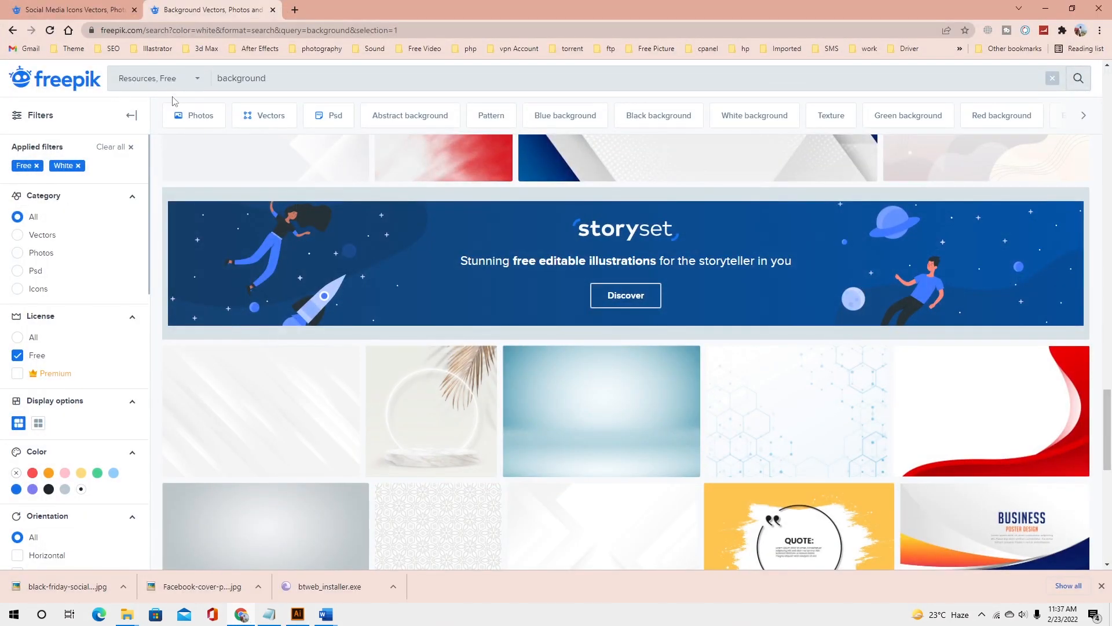
pyautogui.click(256, 397)
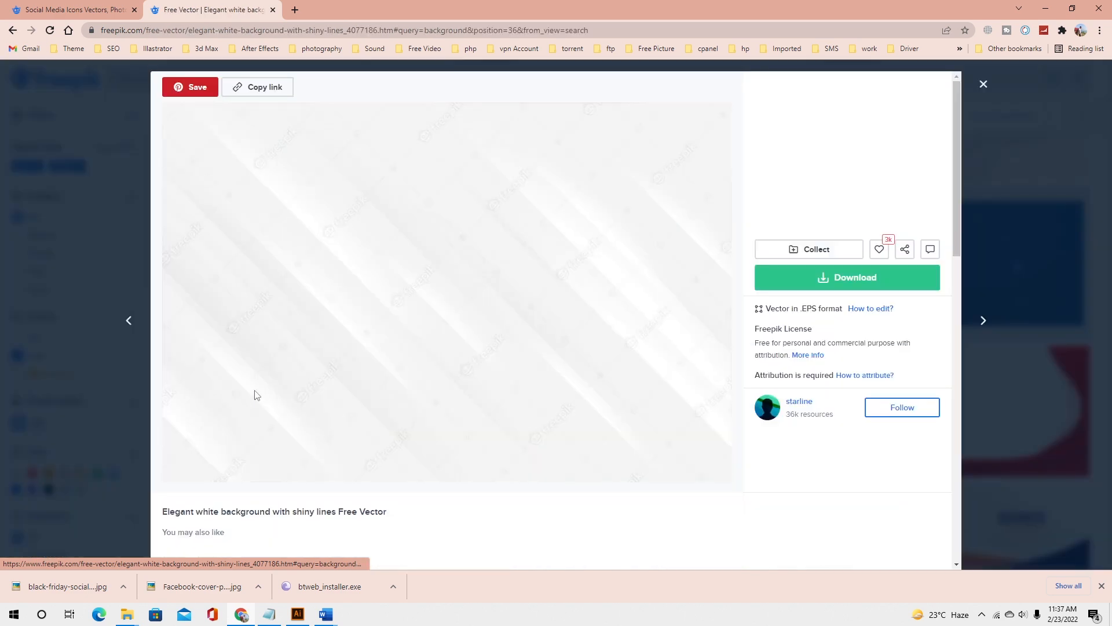
pyautogui.click(842, 293)
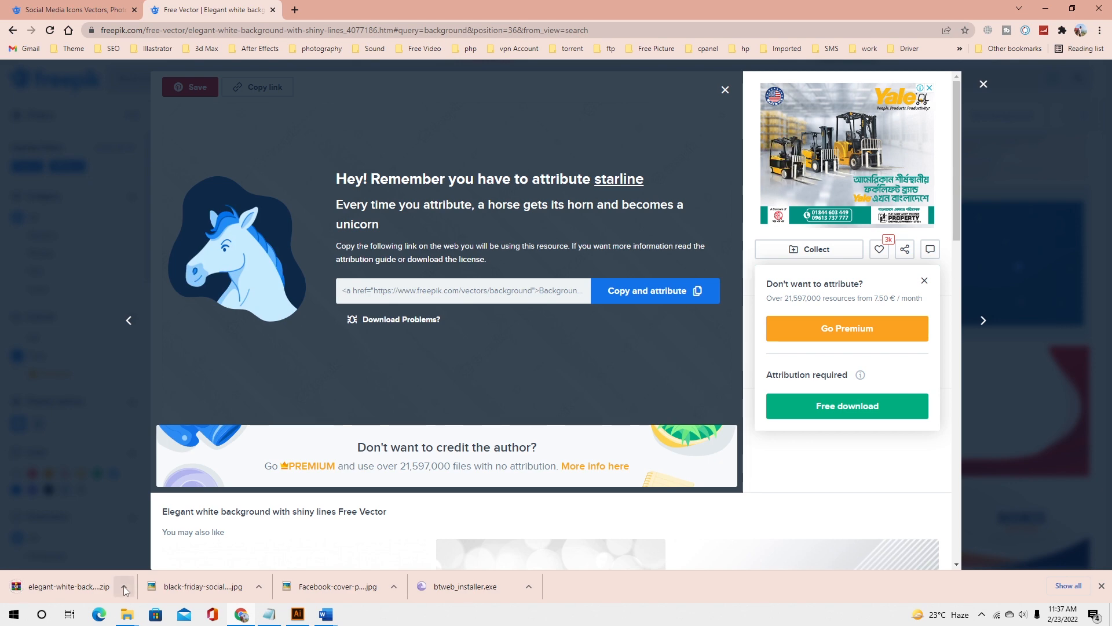
# Show the downloaded background zip in the Downloads folder and extract it into its own folder.
pyautogui.click(124, 586)
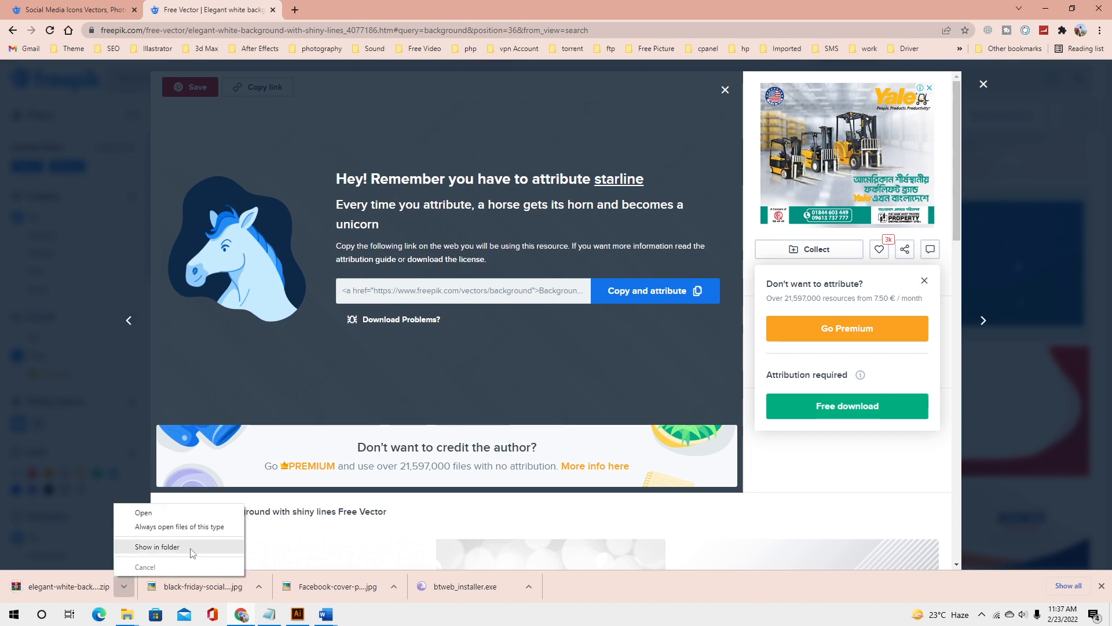
pyautogui.click(192, 548)
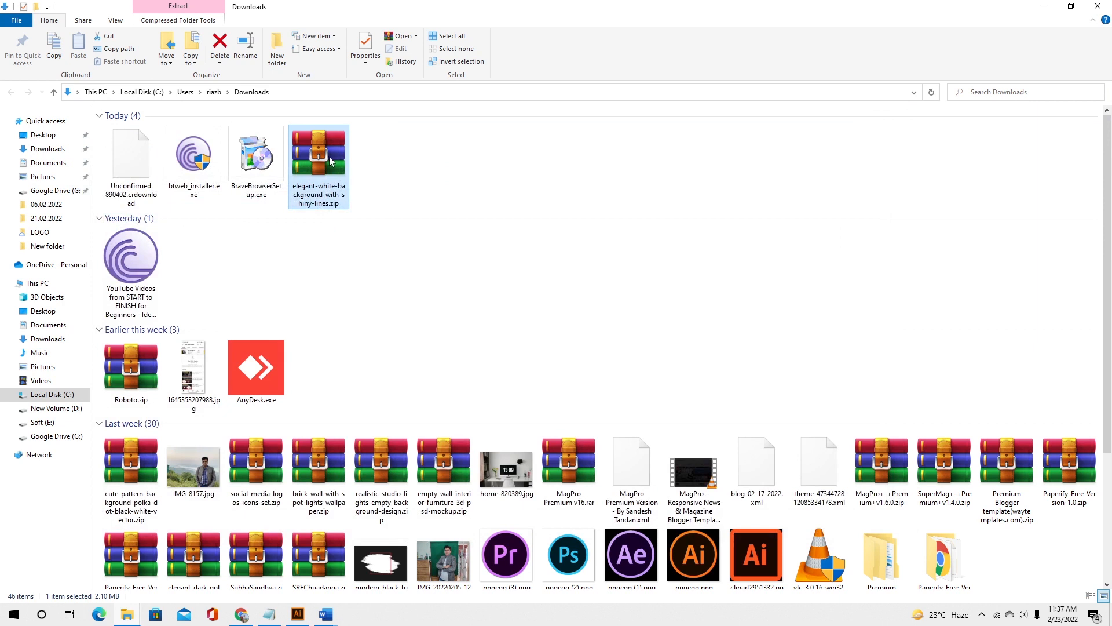
pyautogui.rightClick(329, 157)
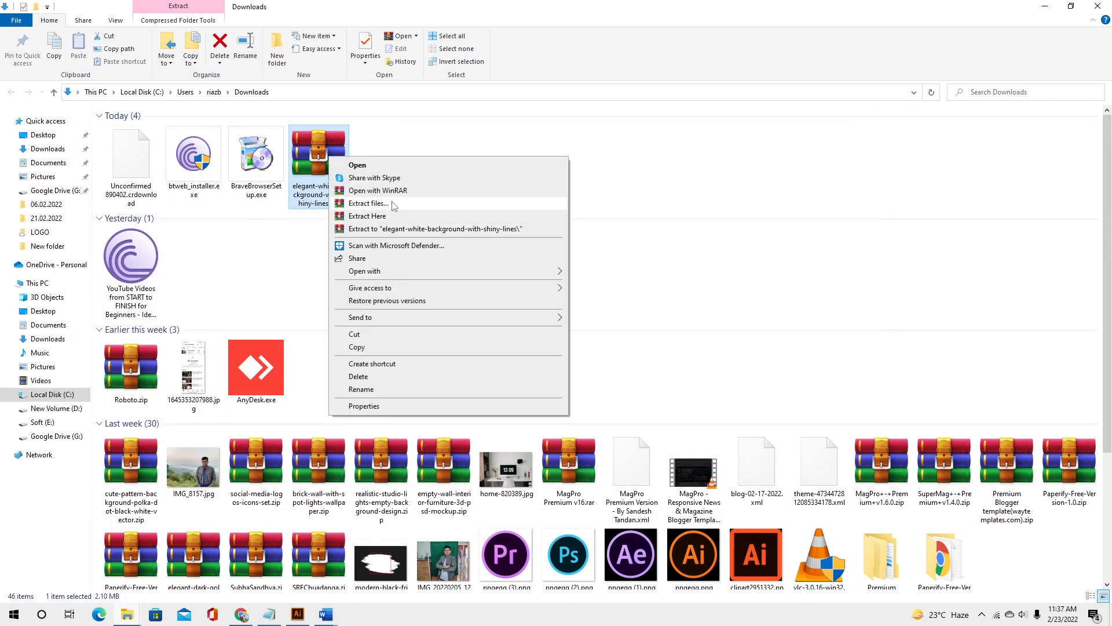
pyautogui.click(394, 206)
pyautogui.press('Escape')
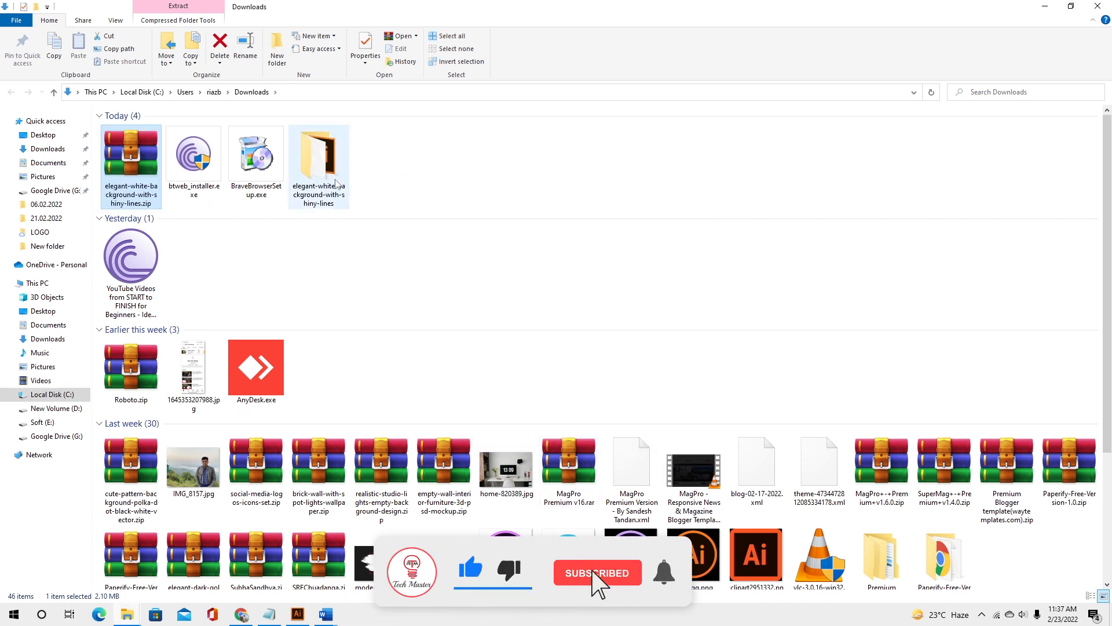
# Open the EPS file from the extracted elegant-white-background-with-shiny-lines folder in Illustrator.
pyautogui.click(326, 176)
pyautogui.doubleClick(324, 176)
pyautogui.doubleClick(132, 129)
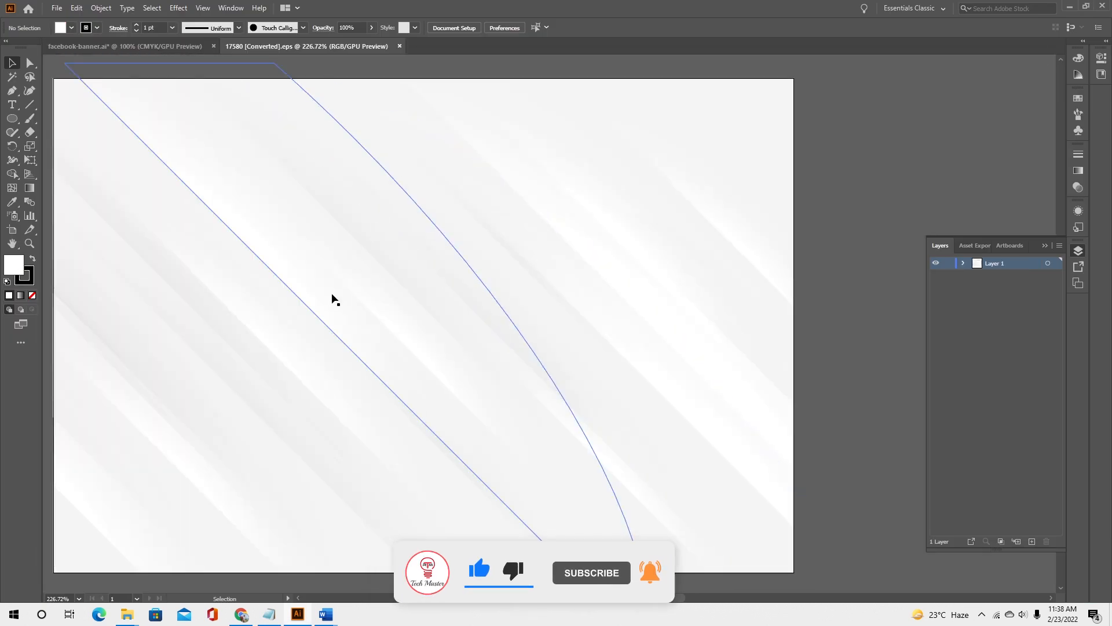
# Copy the white background artwork from the EPS document and paste it into facebook-banner.ai.
pyautogui.click(333, 297)
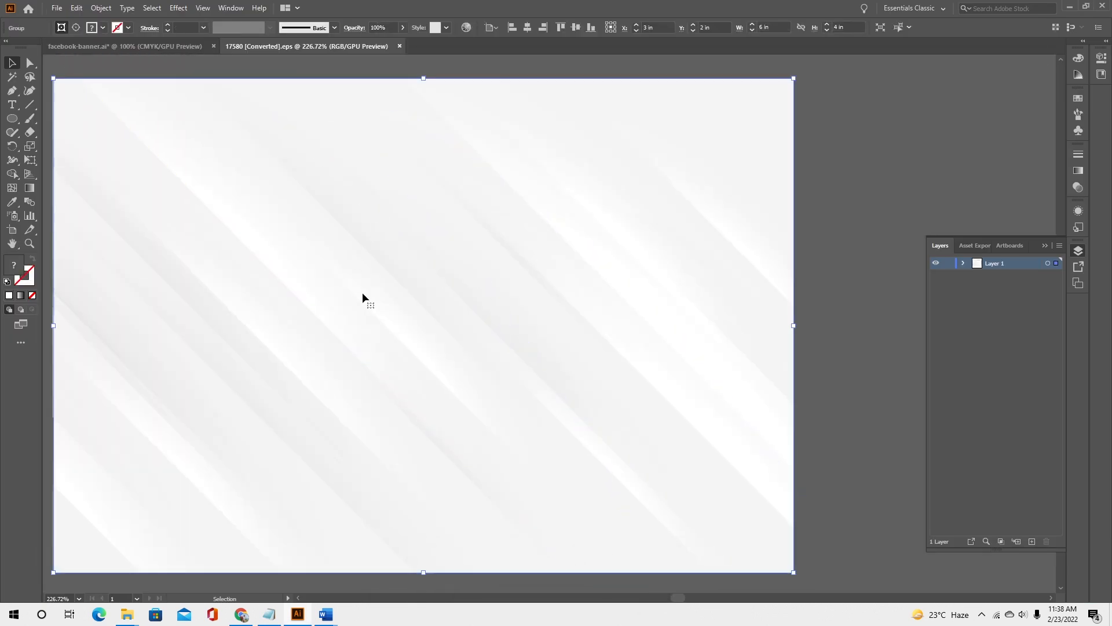
pyautogui.hotkey('ctrl', 'c')
pyautogui.hotkey('ctrl', 'c')
pyautogui.click(109, 46)
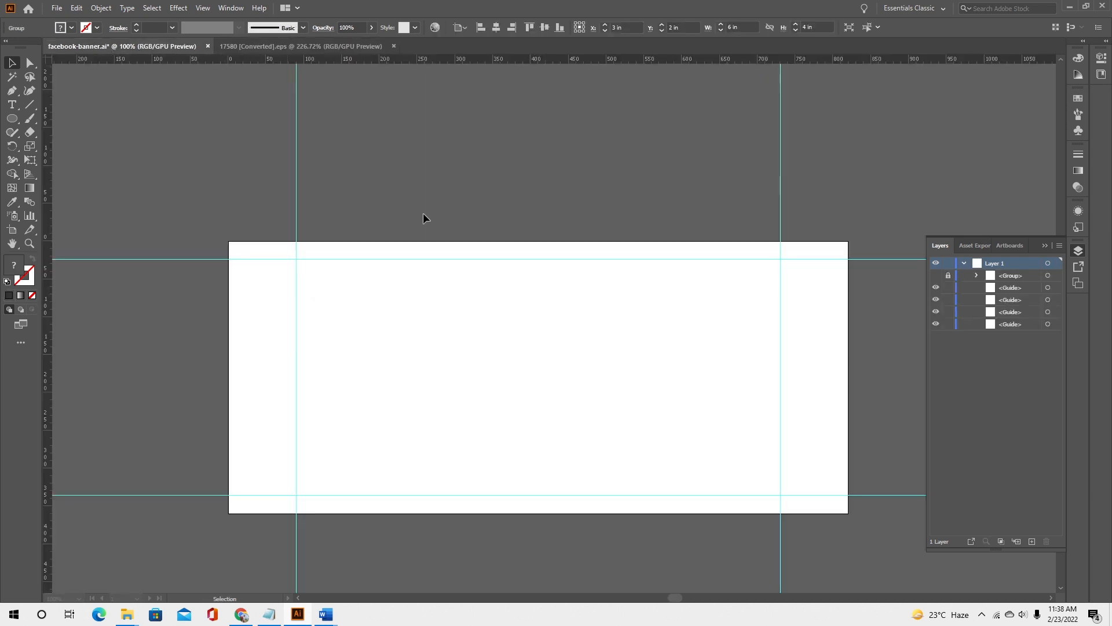
pyautogui.hotkey('ctrl', 'v')
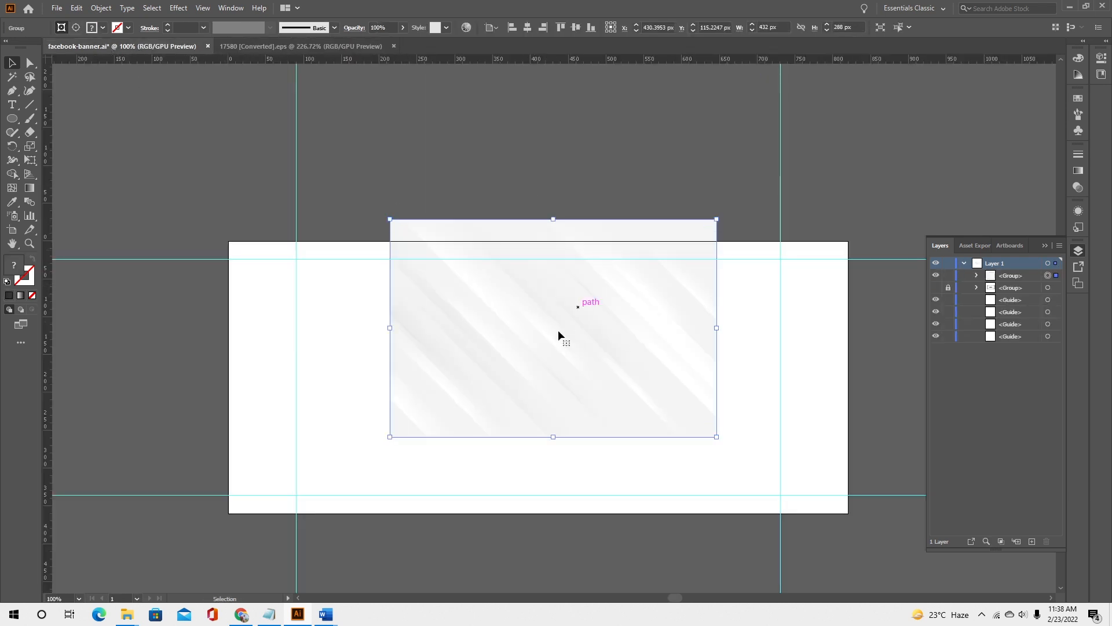
# Move and stretch the pasted background group to cover the whole banner artboard from corner to corner.
pyautogui.moveTo(559, 332); pyautogui.dragTo(454, 349)
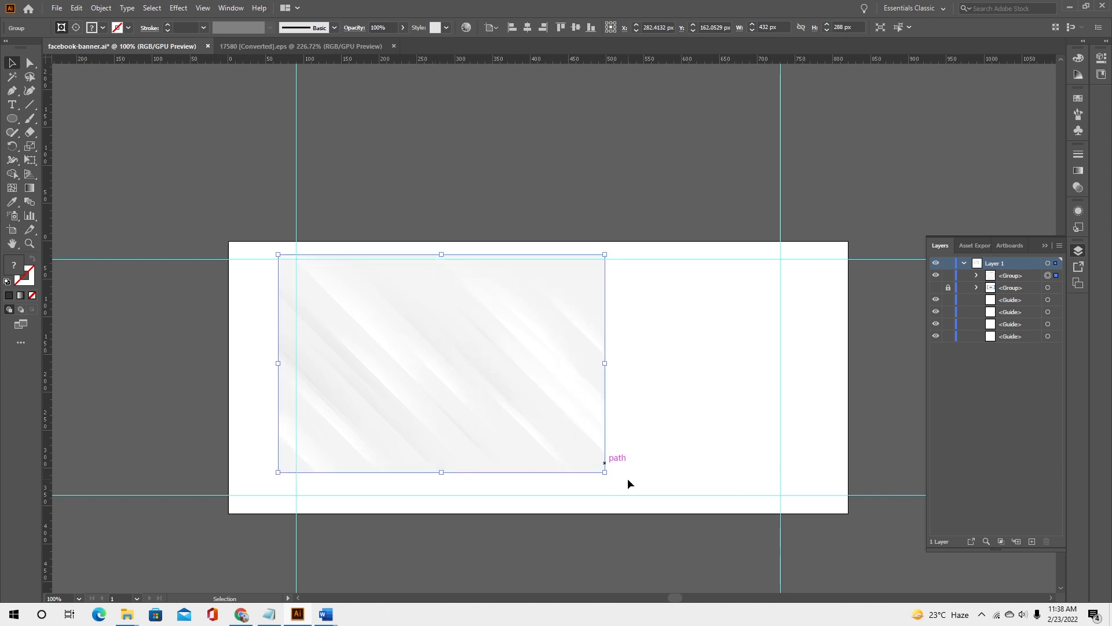
pyautogui.moveTo(605, 472); pyautogui.dragTo(848, 514)
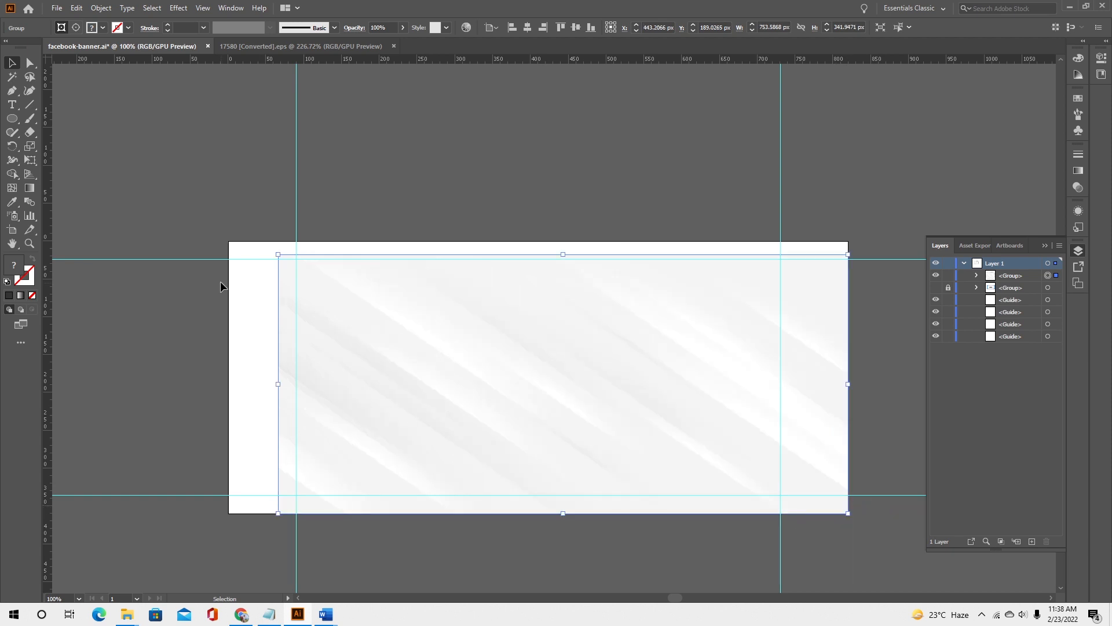
pyautogui.moveTo(278, 254); pyautogui.dragTo(226, 244)
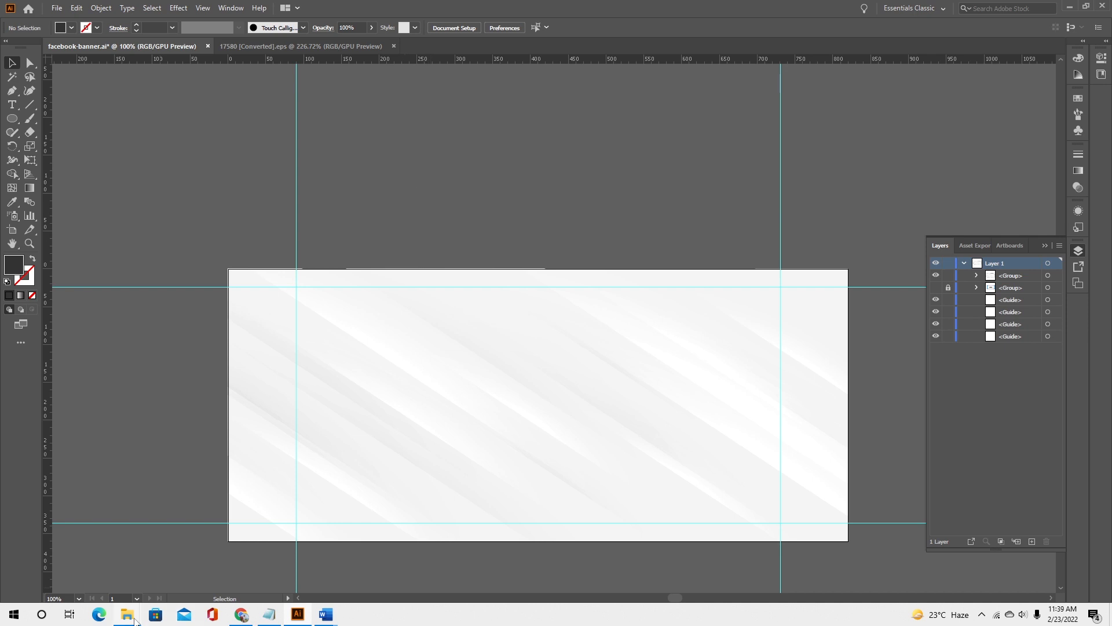
# Open the Tech Master logo's AI file from the LOGO folder on Google Drive.
pyautogui.moveTo(134, 620)
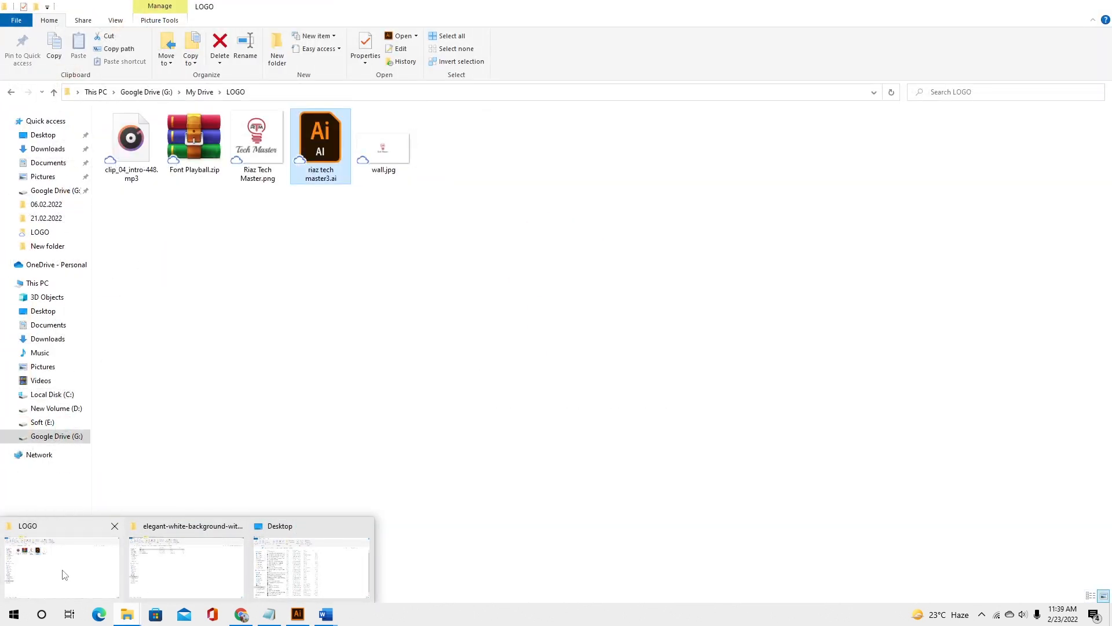
pyautogui.click(64, 575)
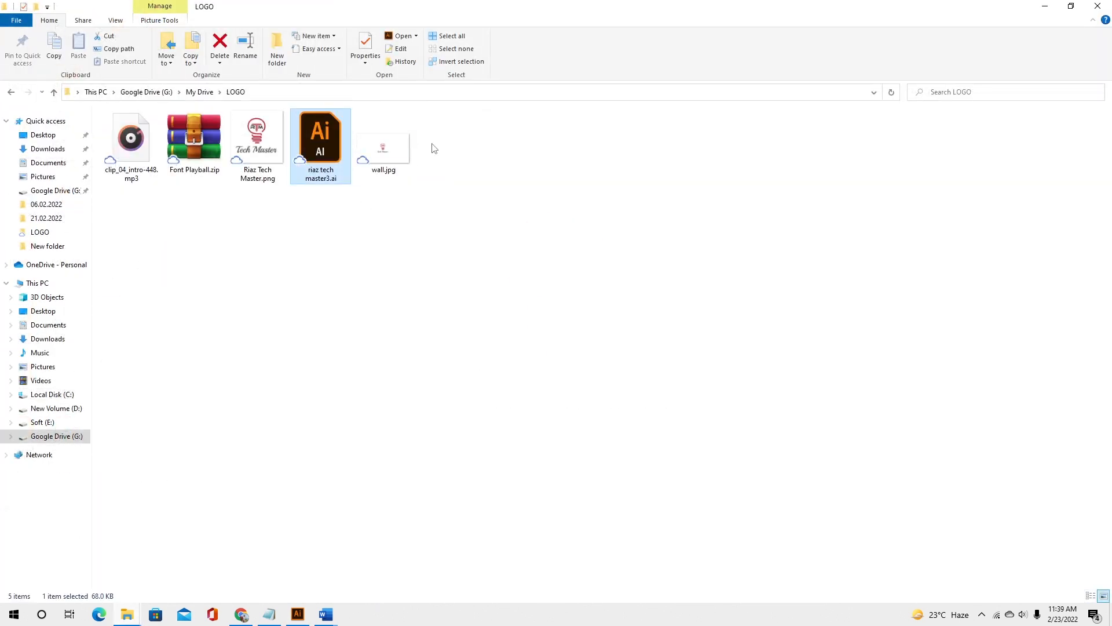
pyautogui.doubleClick(320, 151)
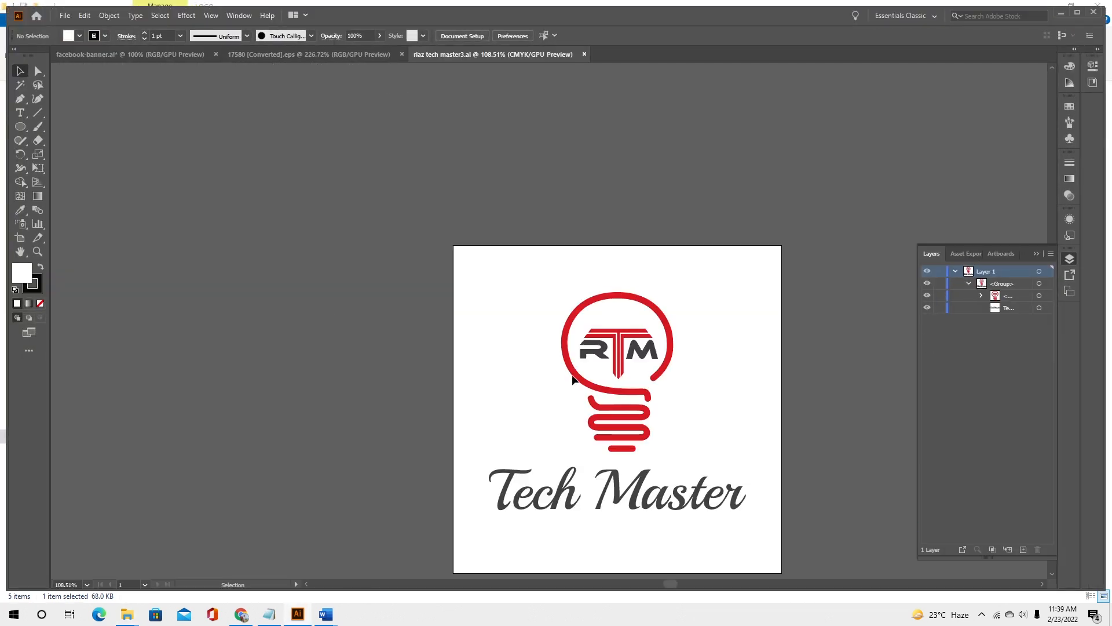
# Copy the Tech Master logo group from its document and paste it into facebook-banner.ai.
pyautogui.click(572, 377)
pyautogui.press('a')
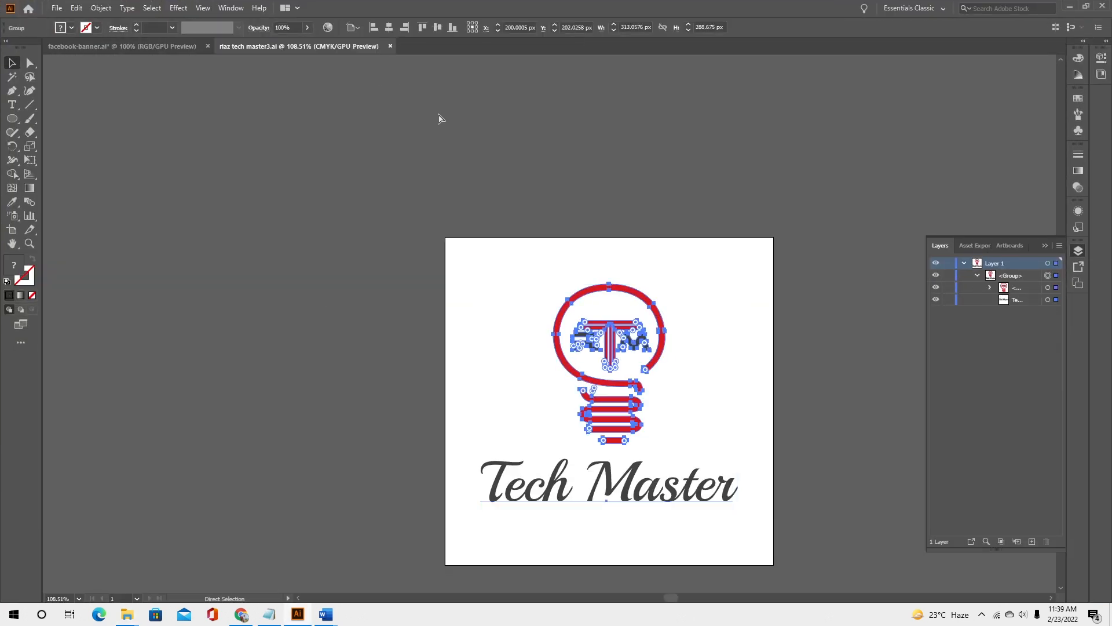
pyautogui.click(112, 47)
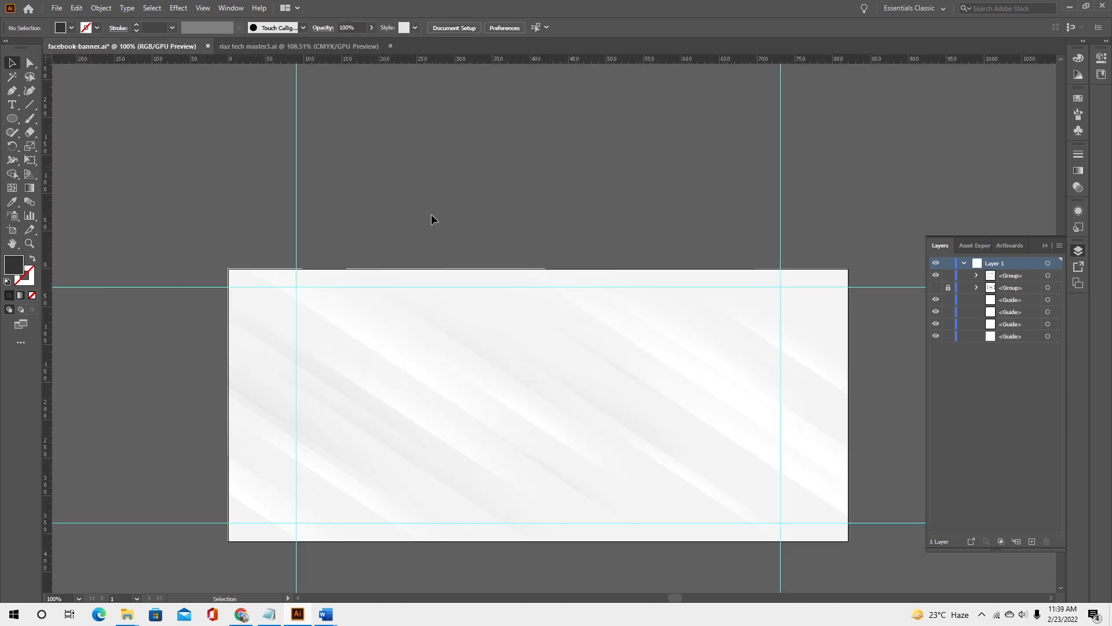
pyautogui.hotkey('ctrl', 'v')
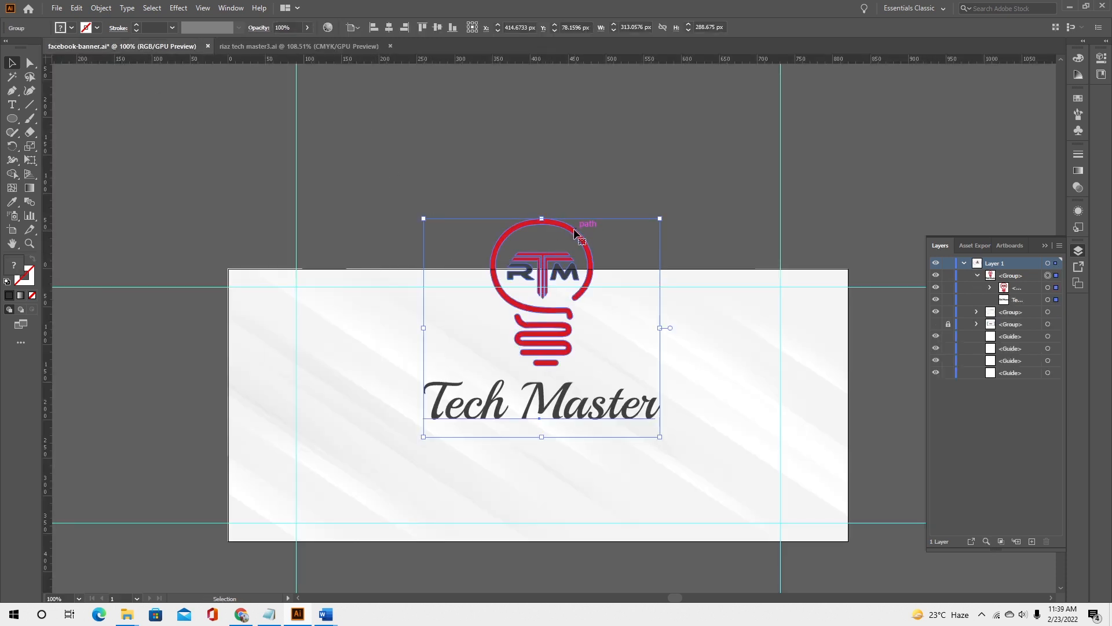
# Scale the pasted logo down to roughly a third of its size and place it at the banner's centre.
pyautogui.moveTo(552, 248); pyautogui.dragTo(454, 328)
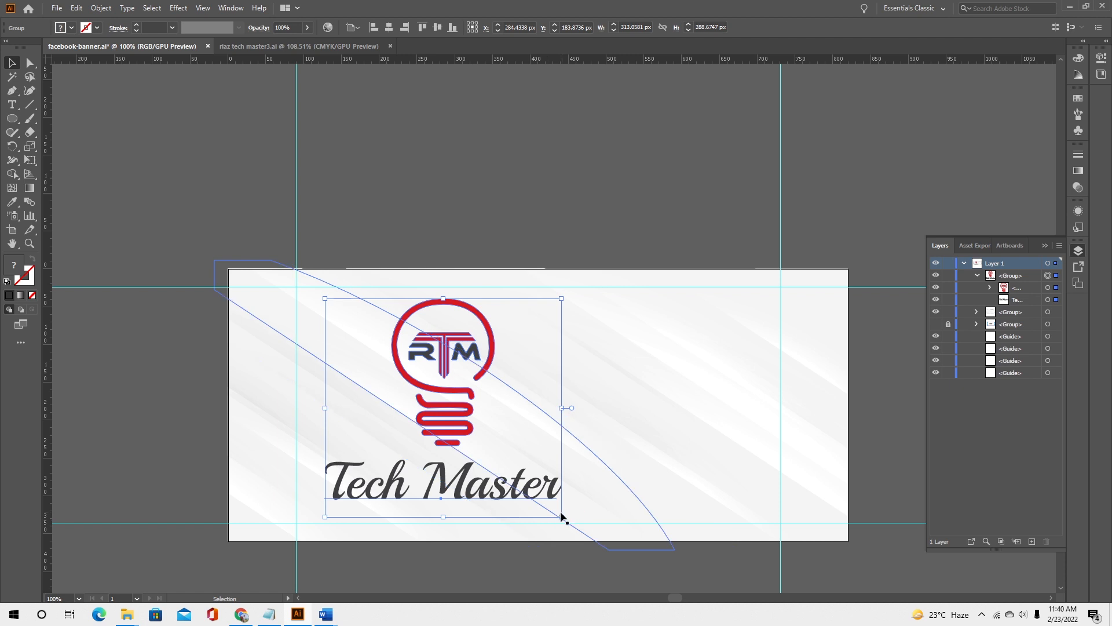
pyautogui.moveTo(562, 516); pyautogui.dragTo(399, 367)
pyautogui.moveTo(362, 334); pyautogui.dragTo(540, 398)
pyautogui.click(138, 399)
pyautogui.scroll(-1, 138, 398)
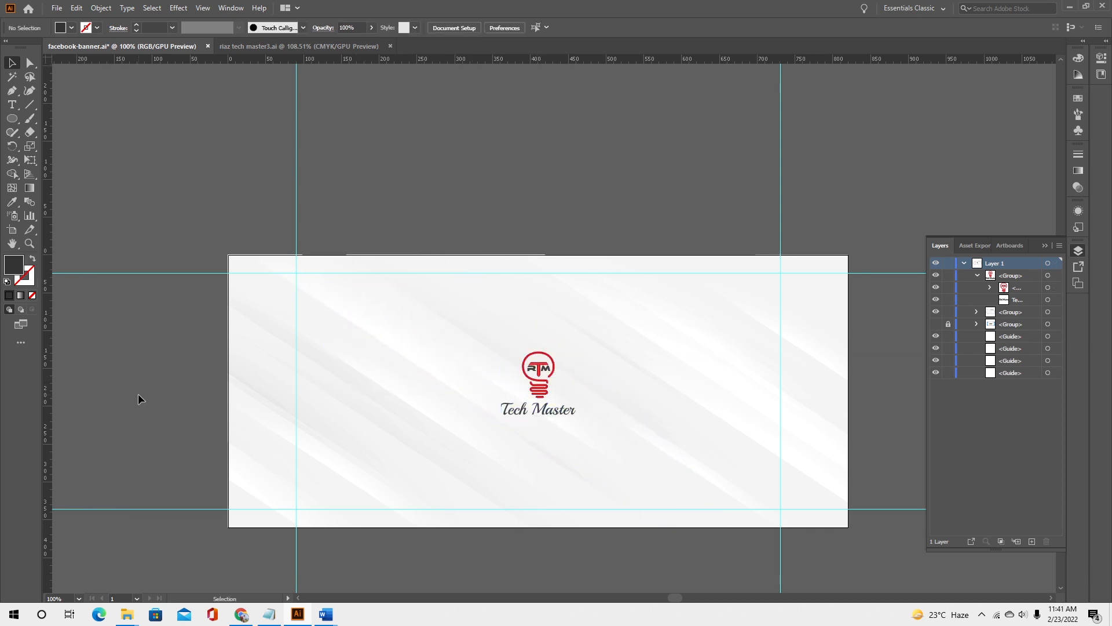
pyautogui.scroll(-1, 138, 394)
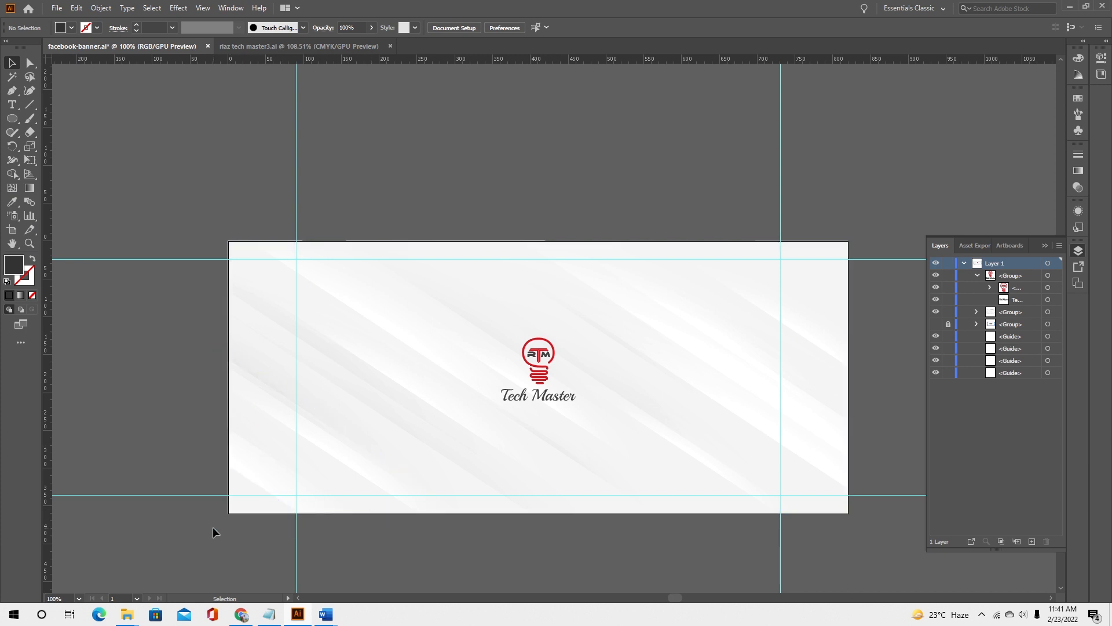
# Draw a dark filled triangle about 145 px wide and high in the artboard's lower-left corner with the Pen tool.
pyautogui.click(11, 91)
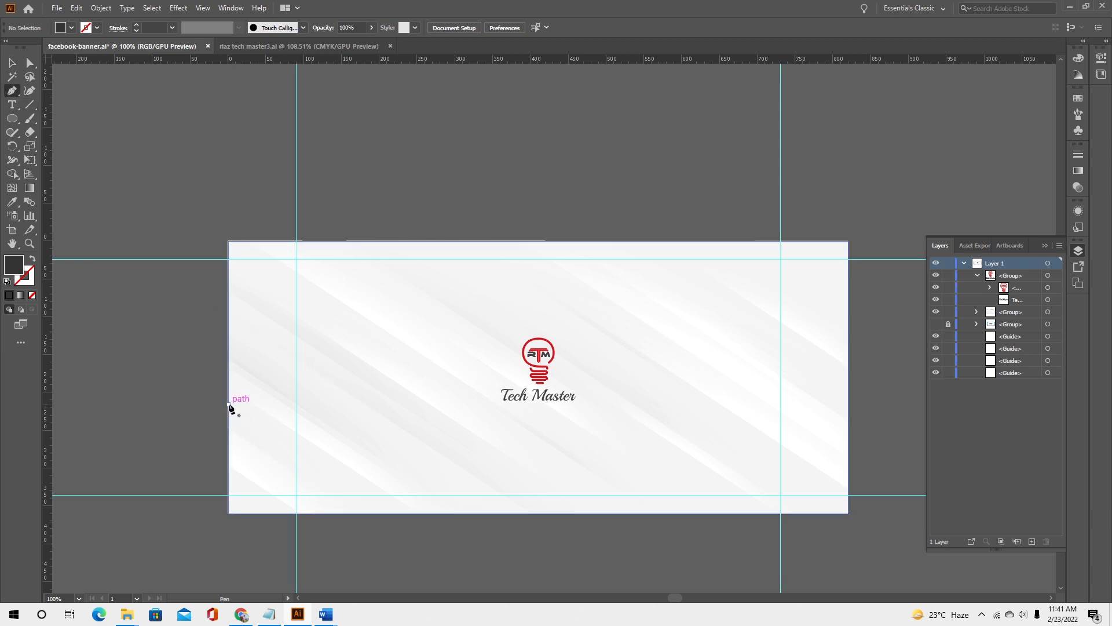
pyautogui.moveTo(228, 404); pyautogui.dragTo(345, 510)
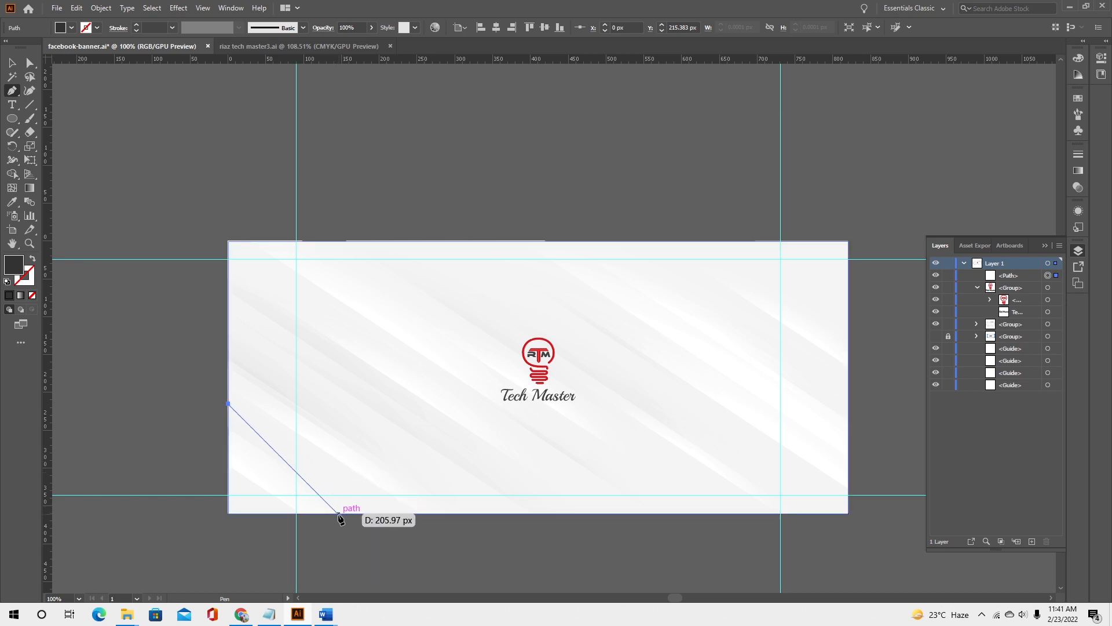
pyautogui.click(339, 515)
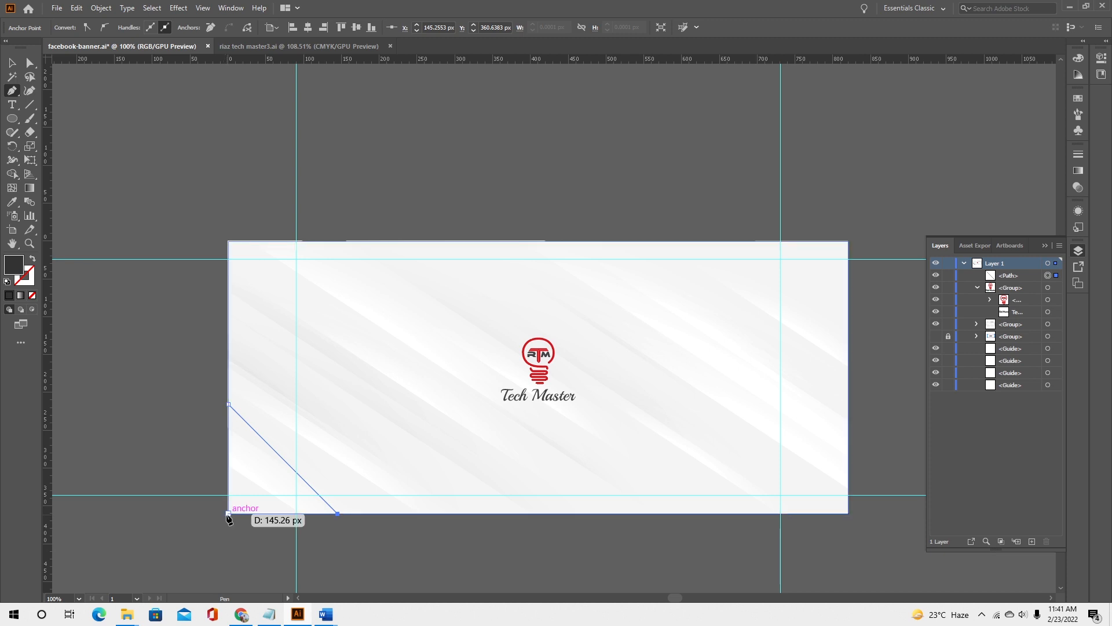
pyautogui.click(228, 514)
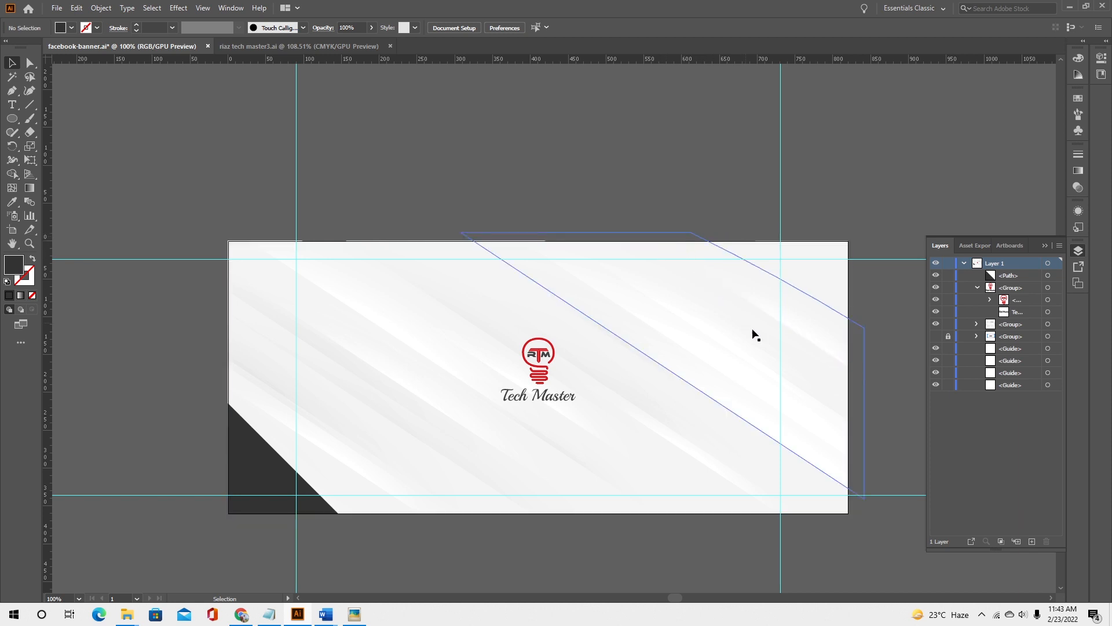
# Draw a dark diagonal Pen band from about X 563–684 px on the artboard's top edge to Y 134–257 px on its right edge.
pyautogui.click(11, 92)
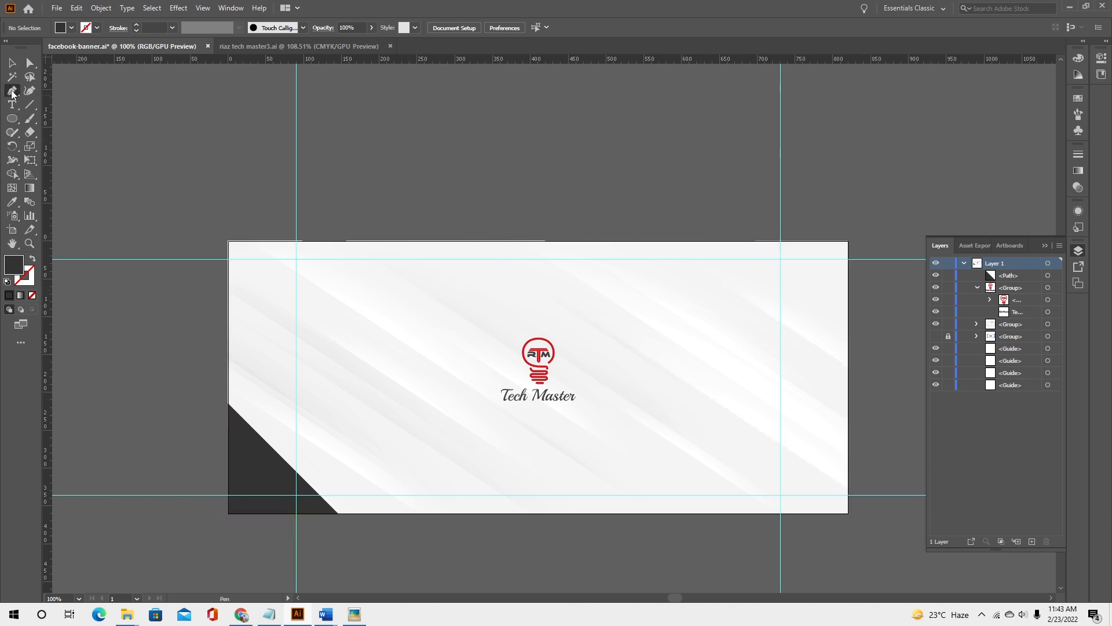
pyautogui.click(653, 241)
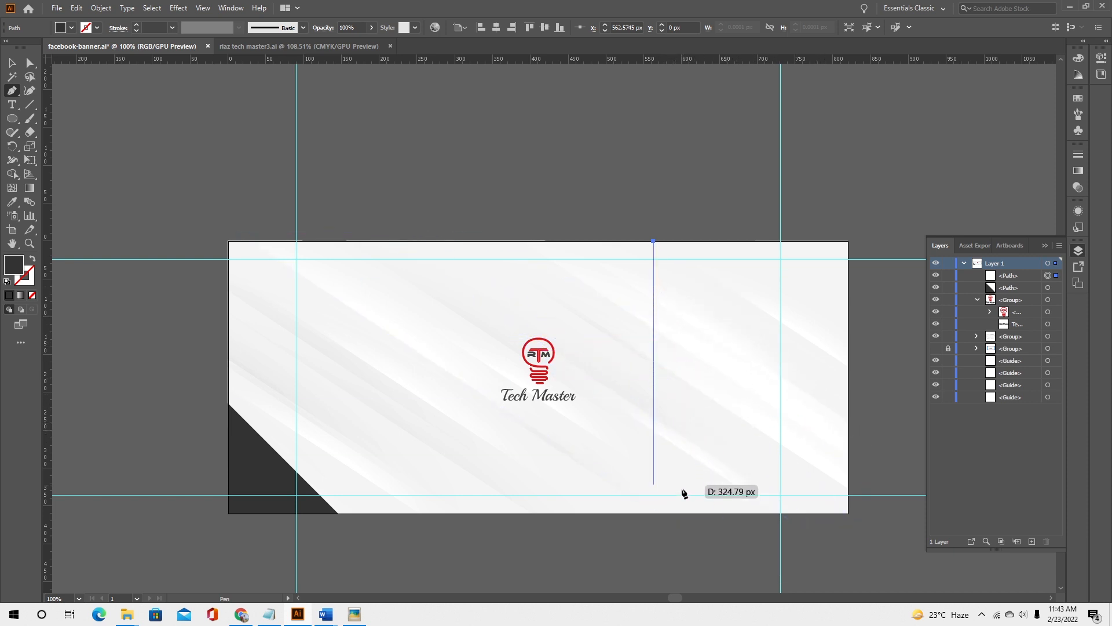
pyautogui.click(848, 435)
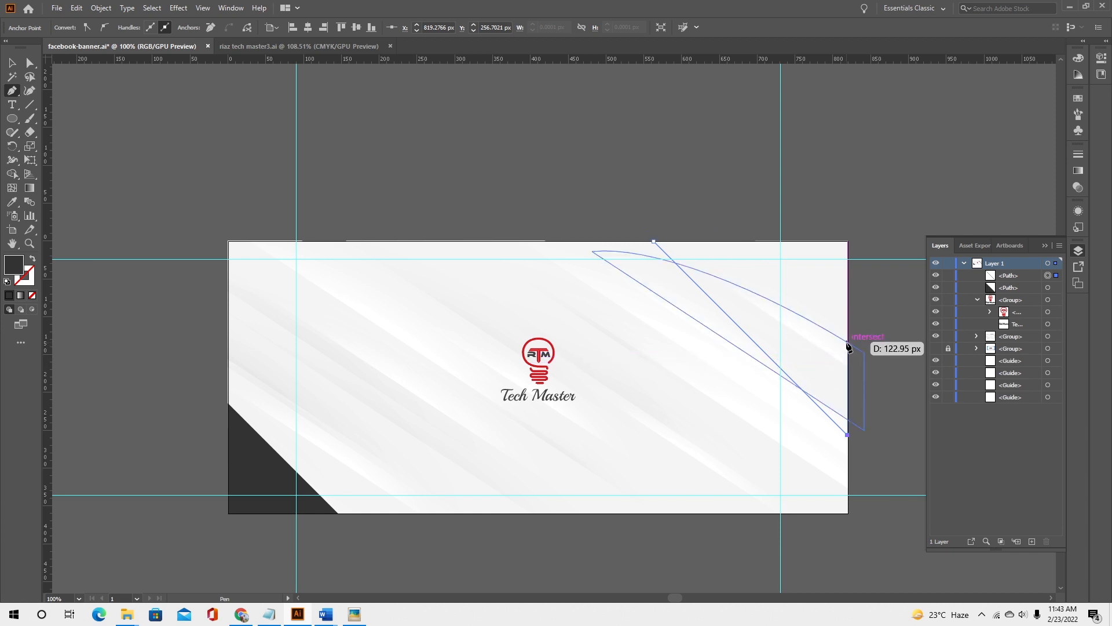
pyautogui.click(847, 343)
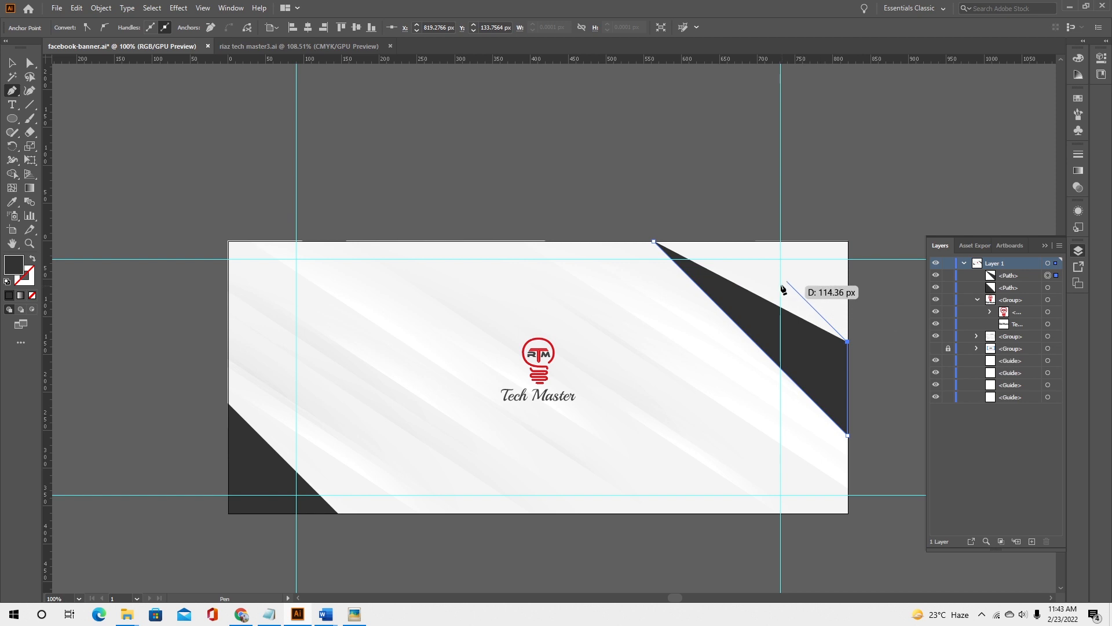
pyautogui.click(746, 240)
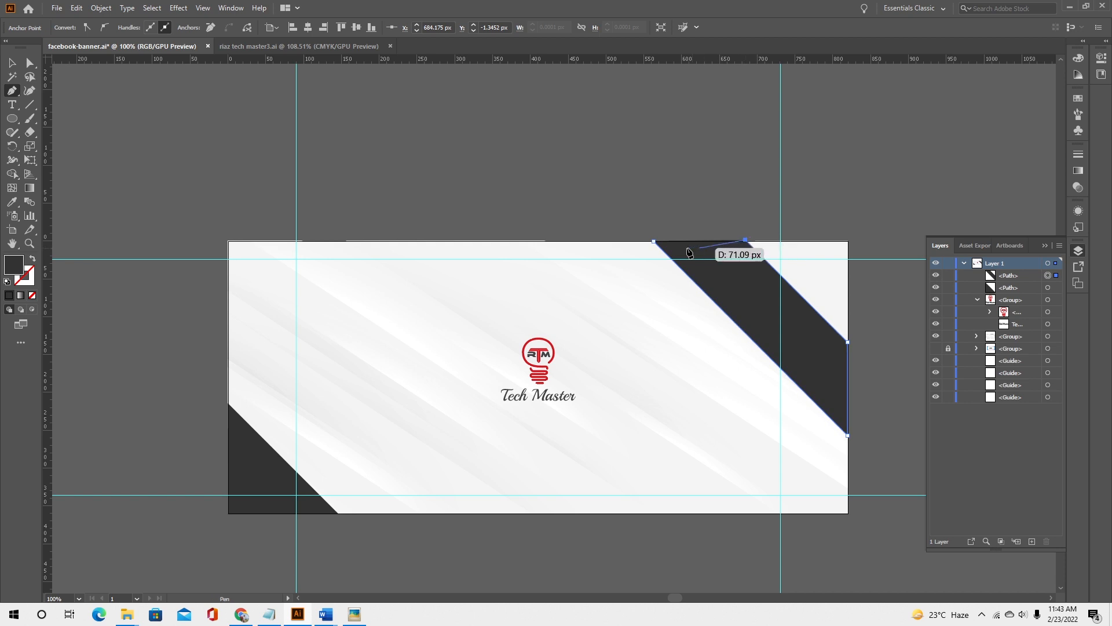
pyautogui.click(654, 242)
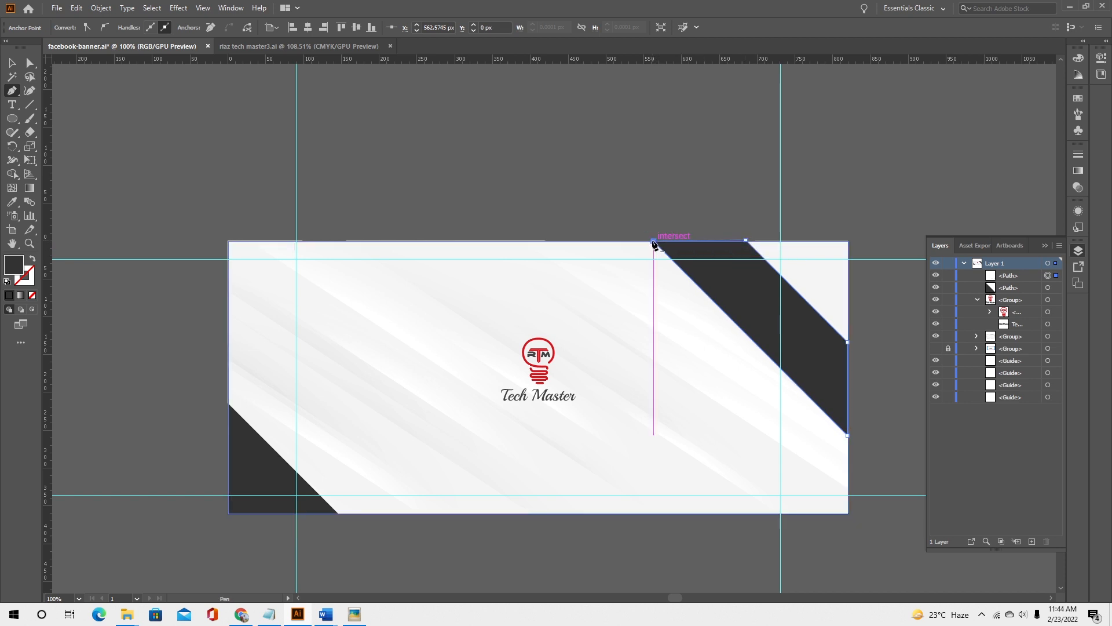
pyautogui.click(11, 63)
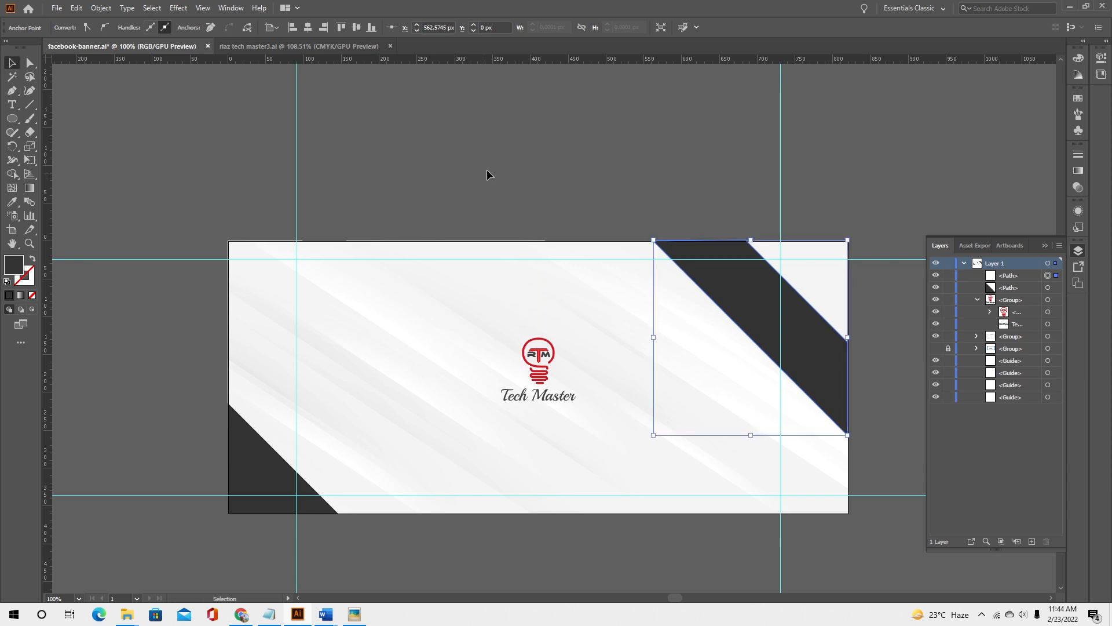
# Deselect the dark band and set the fill colour to the red swatch C=15 M=100 Y=90 K=10.
pyautogui.click(495, 142)
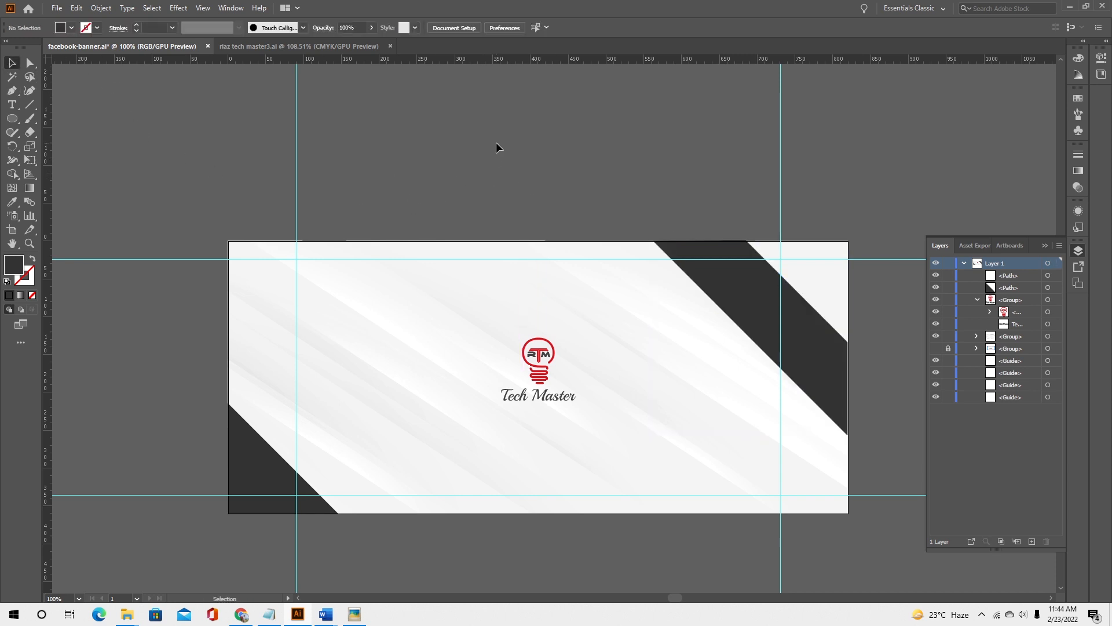
pyautogui.click(742, 289)
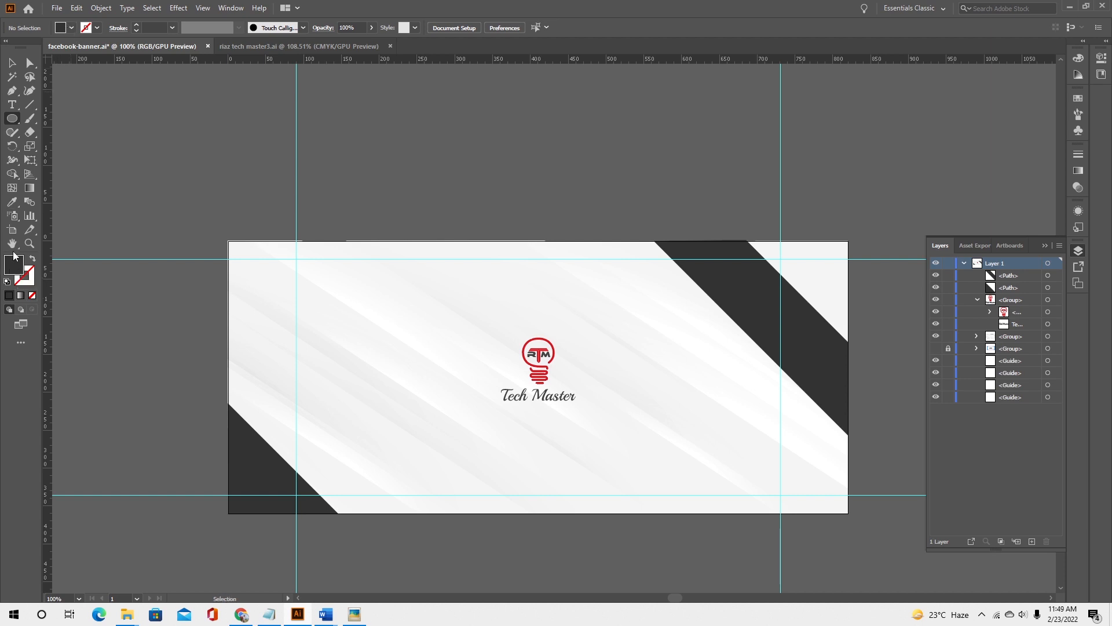
pyautogui.click(72, 28)
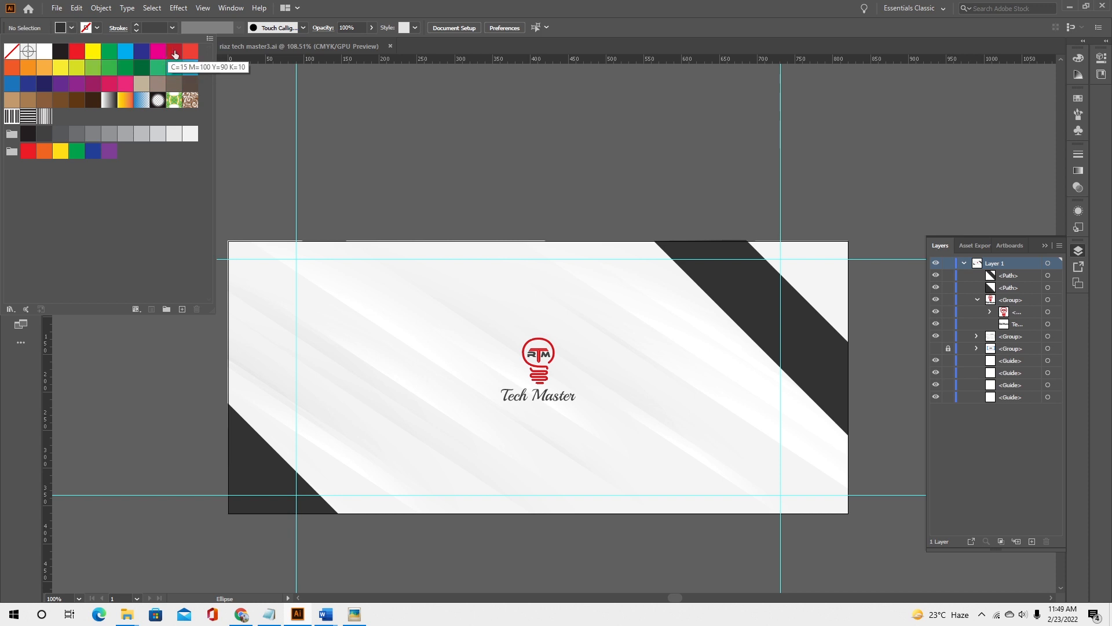
pyautogui.click(174, 53)
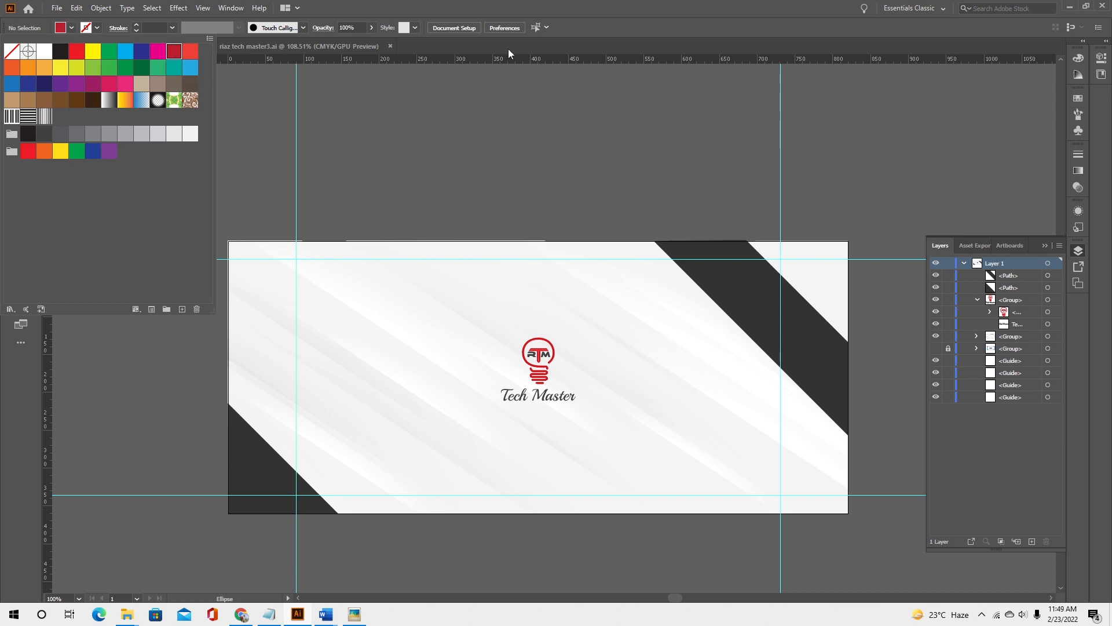
pyautogui.click(555, 4)
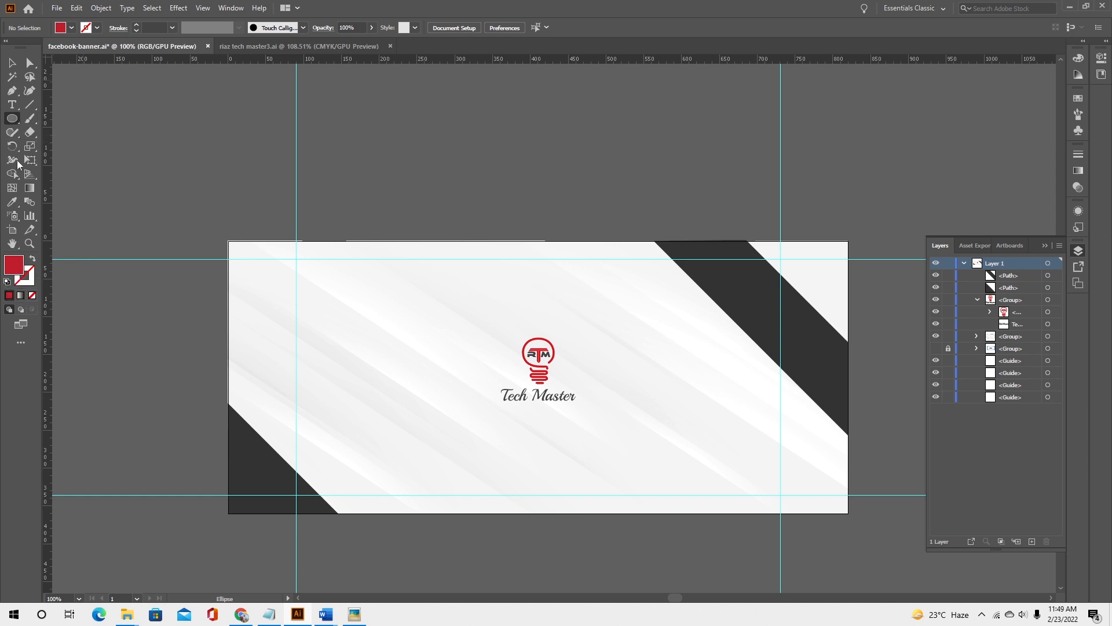
# Draw a red upright rectangle about 109 × 208 px between the logo and the artboard's lower-right corner.
pyautogui.click(13, 120)
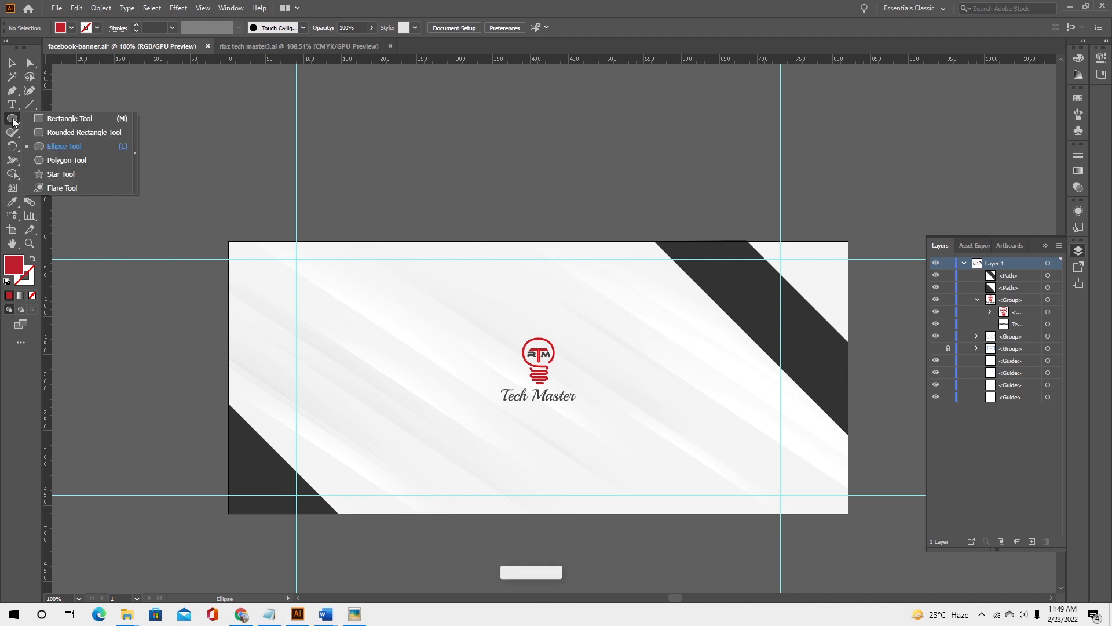
pyautogui.click(96, 121)
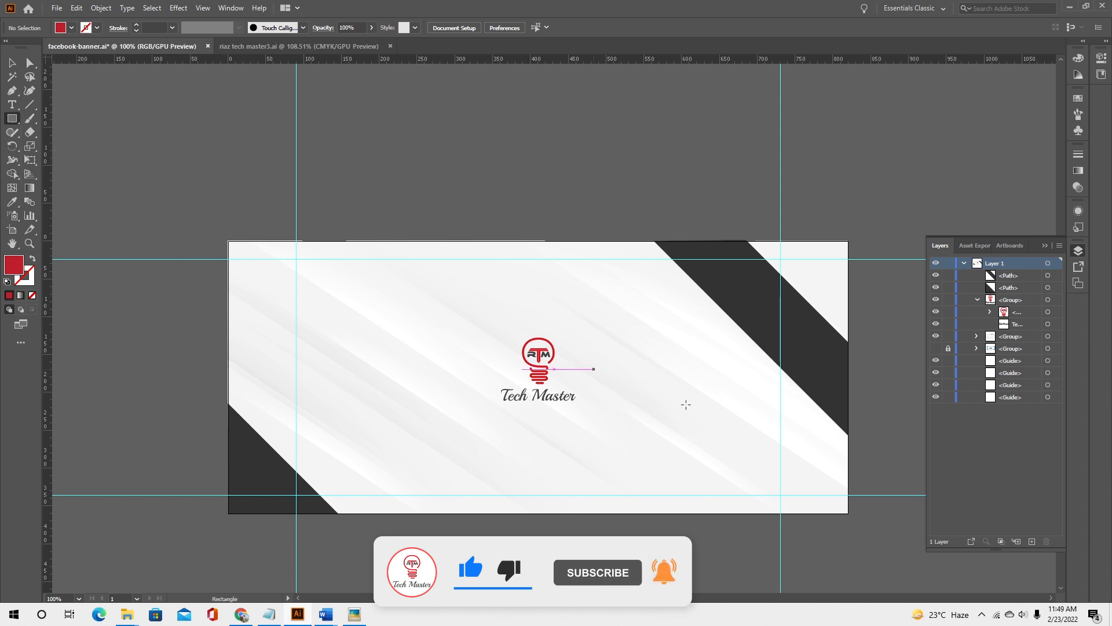
pyautogui.moveTo(621, 357); pyautogui.dragTo(702, 515)
pyautogui.click(11, 62)
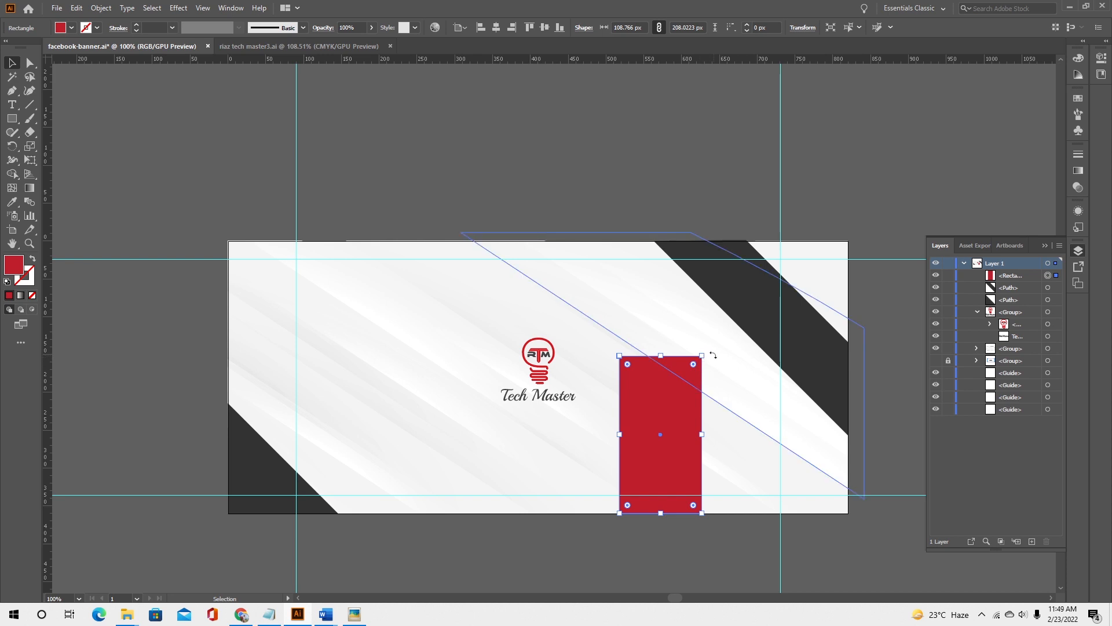
# Rotate the red rectangle 45° counterclockwise, snap its corner to the artboard's lower-right corner and lengthen it up-left to about 320 px.
pyautogui.moveTo(712, 354); pyautogui.dragTo(641, 349)
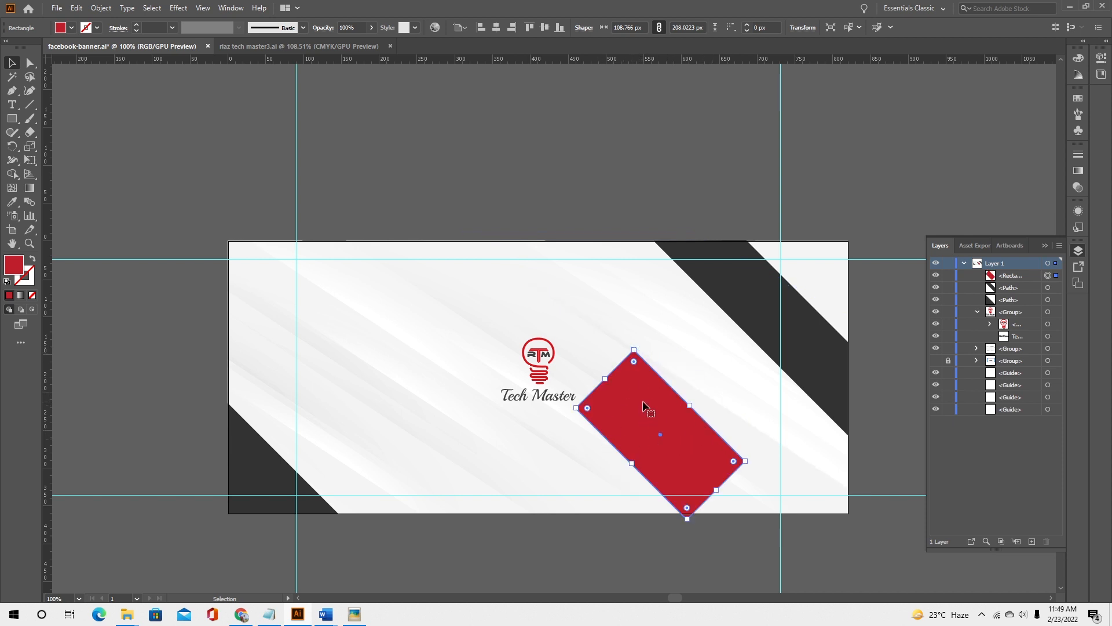
pyautogui.moveTo(664, 430); pyautogui.dragTo(770, 481)
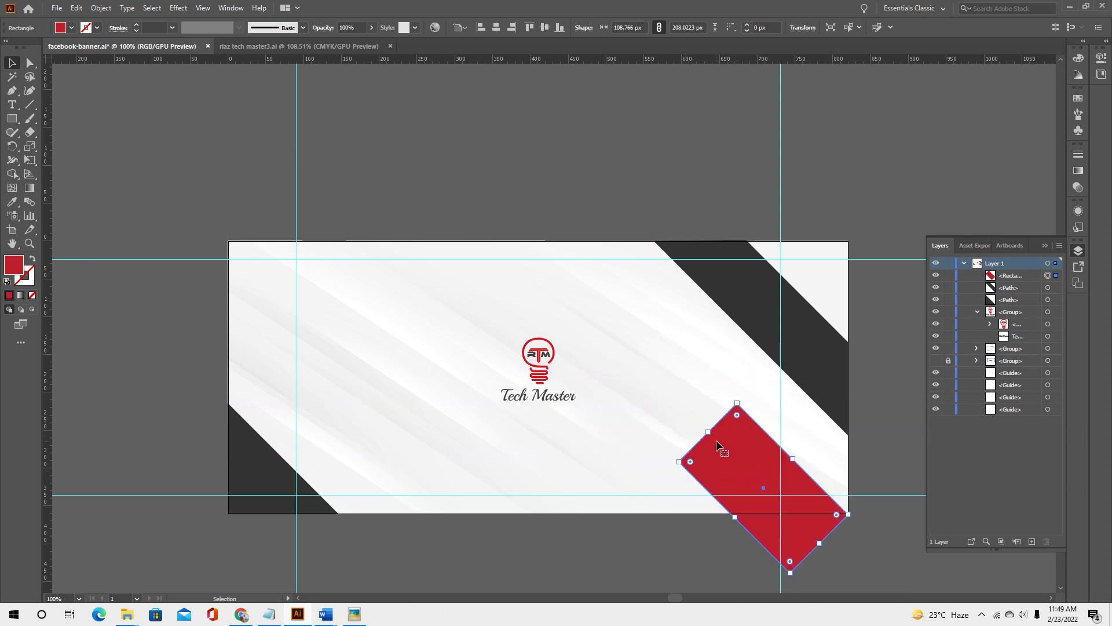
pyautogui.moveTo(708, 432); pyautogui.dragTo(649, 372)
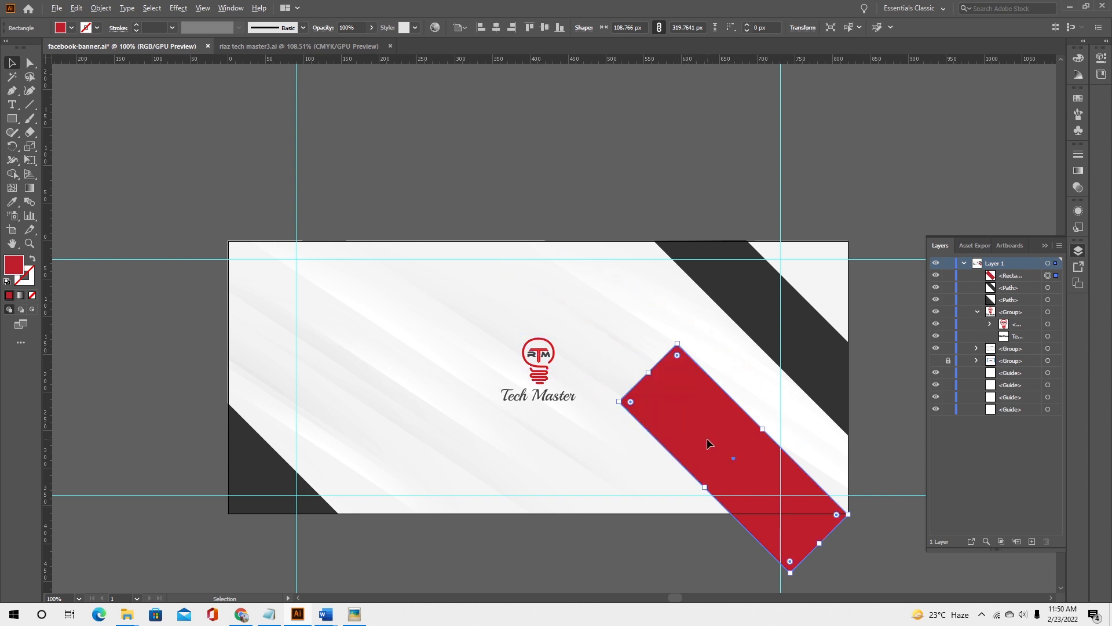
# Duplicate the red bar across to the banner's left half and rotate the copy 90° clockwise.
pyautogui.moveTo(708, 443); pyautogui.dragTo(444, 435)
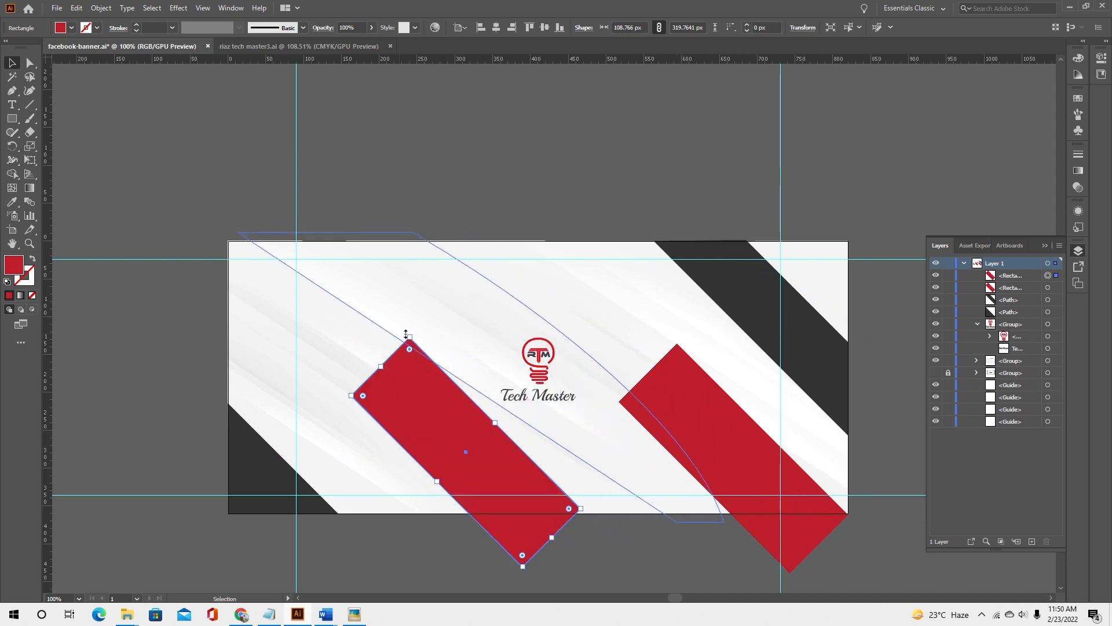
pyautogui.moveTo(406, 332); pyautogui.dragTo(599, 379)
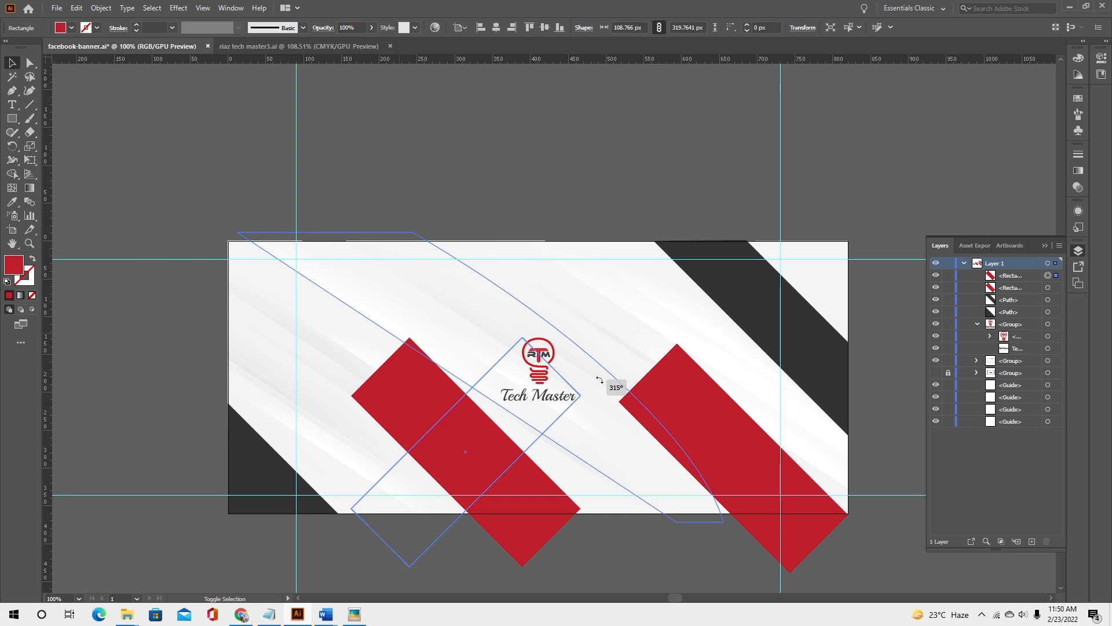
pyautogui.moveTo(600, 379); pyautogui.dragTo(489, 405)
# Join the rotated copy to the original bar as a left-pointing chevron and lengthen it to about 372 px past the artboard's upper-right corner.
pyautogui.moveTo(470, 462); pyautogui.dragTo(723, 357)
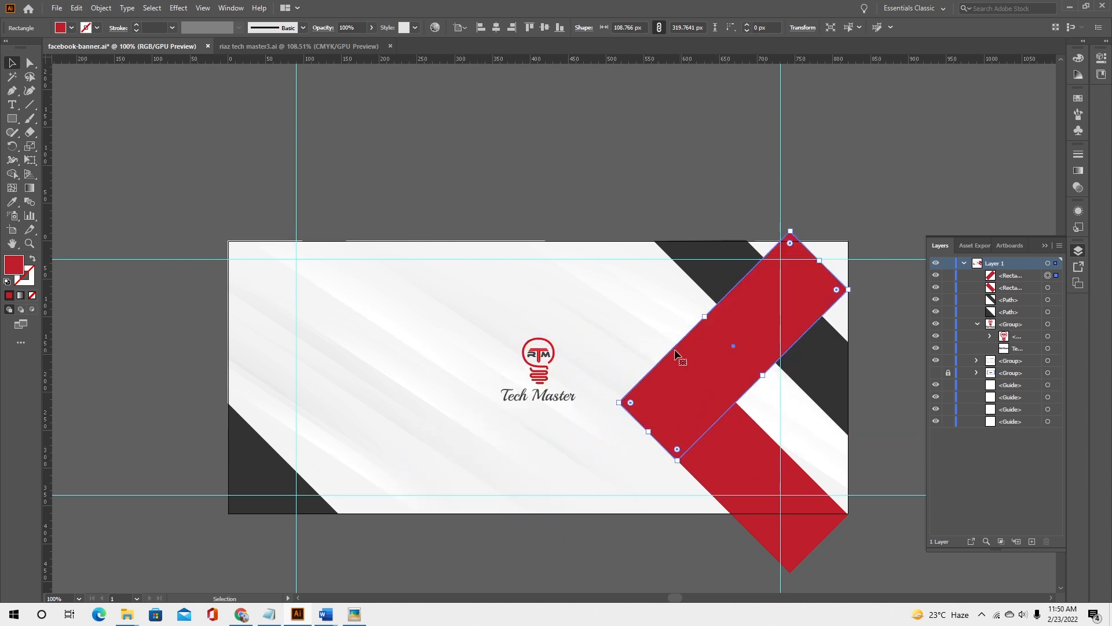
pyautogui.moveTo(819, 264); pyautogui.dragTo(851, 238)
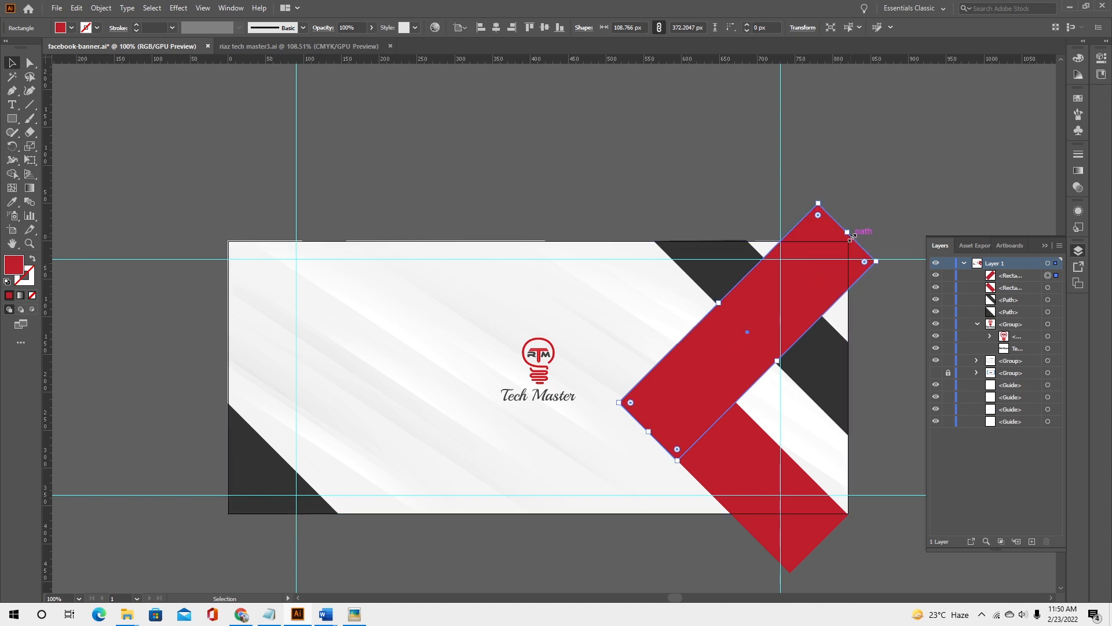
pyautogui.click(492, 166)
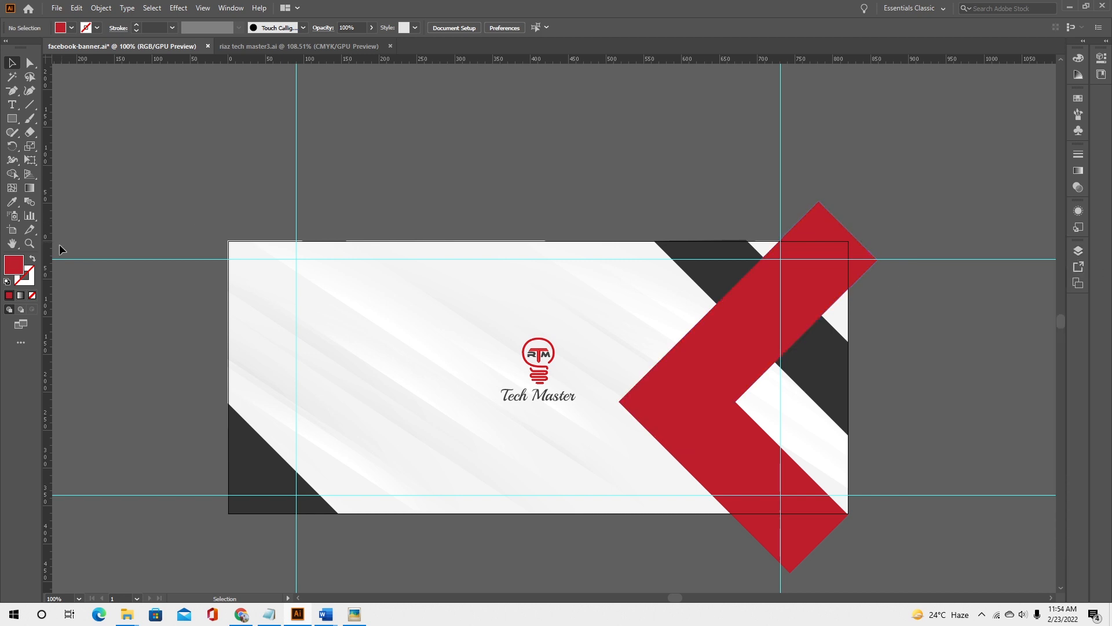
# Swap to no fill with a red stroke and draw a rectangle about 53 × 114 px up from the lower-left triangle's right vertex.
pyautogui.click(33, 261)
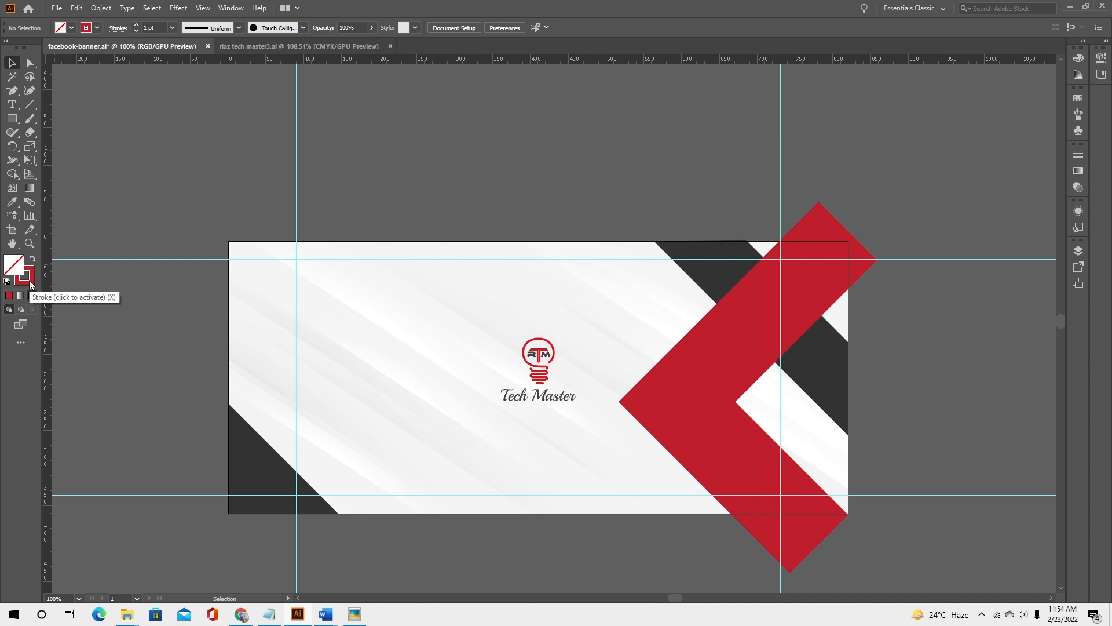
pyautogui.click(30, 283)
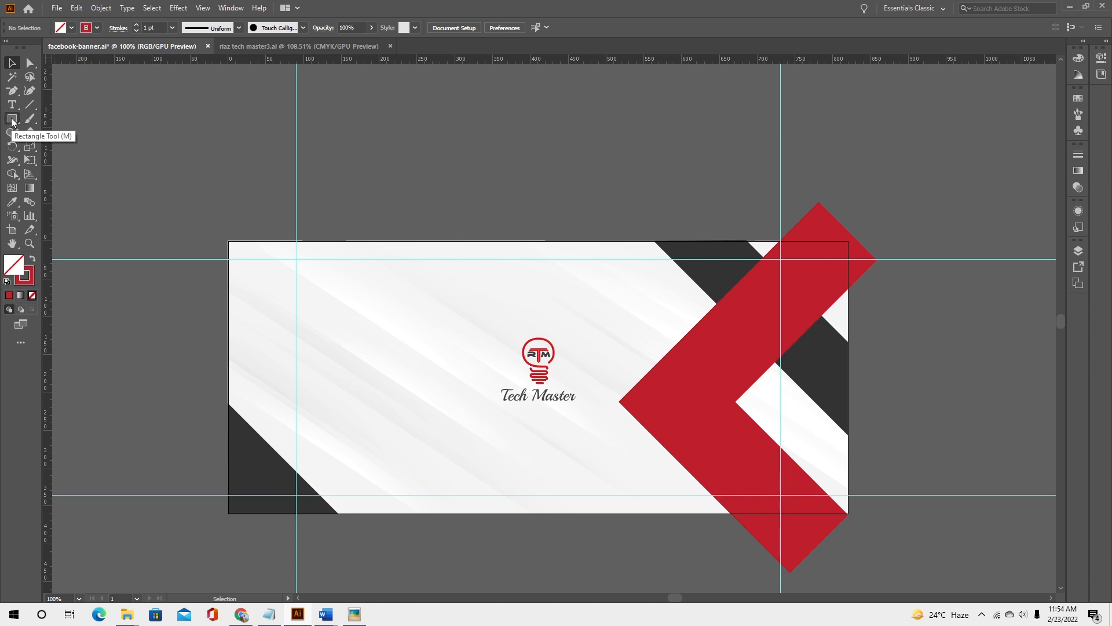
pyautogui.click(12, 120)
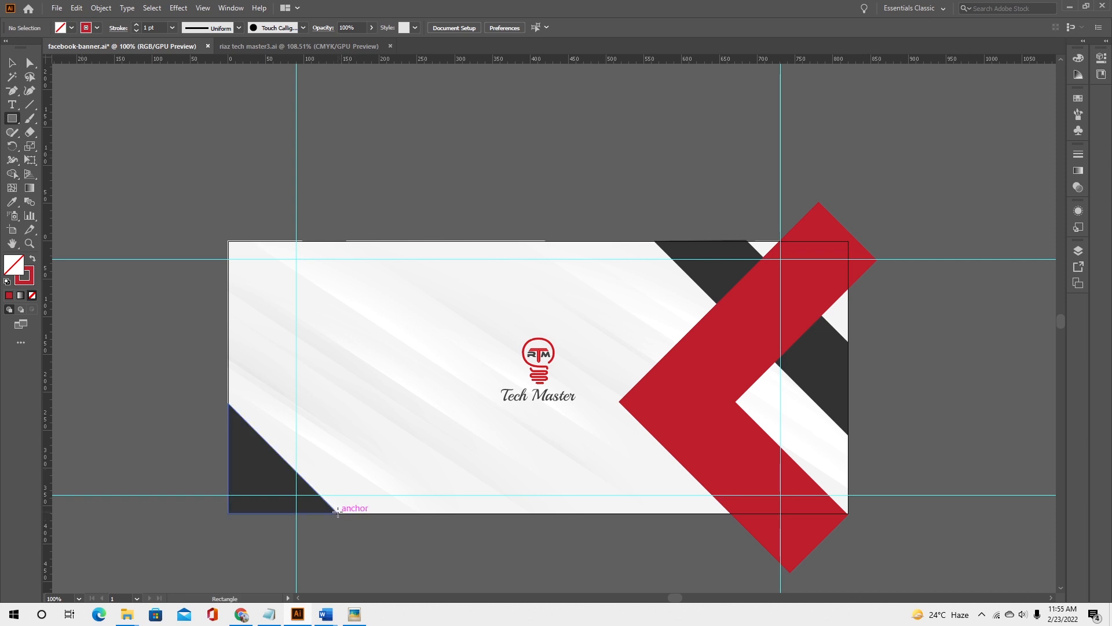
pyautogui.moveTo(338, 513)
pyautogui.mouseDown()
pyautogui.moveTo(362, 432)
pyautogui.moveTo(377, 427)
pyautogui.mouseUp()
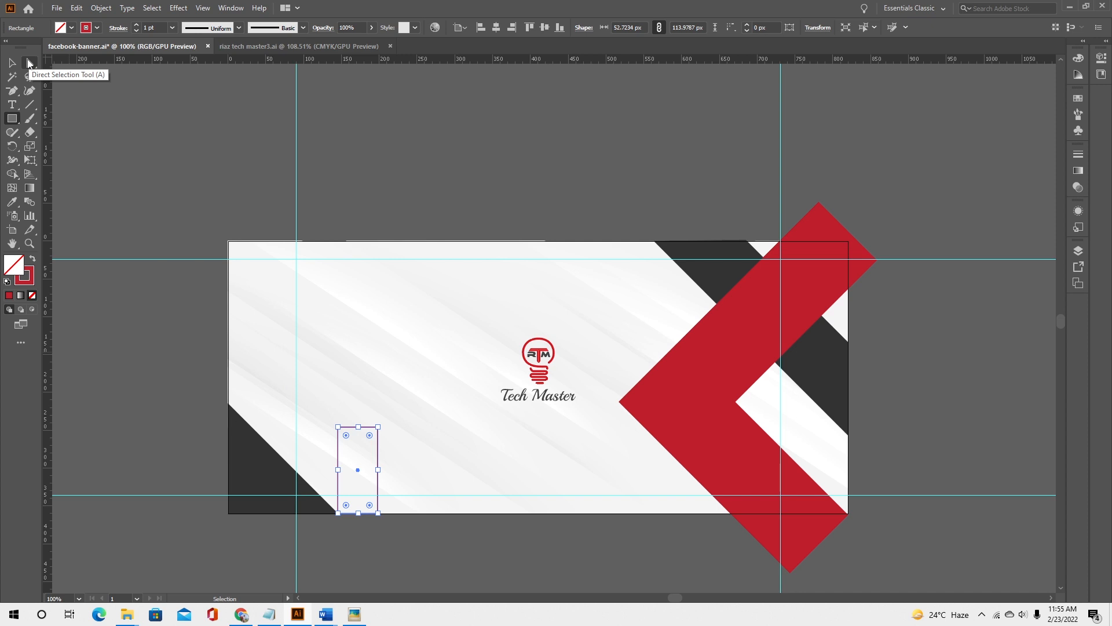
# Shift the outlined rectangle's two upper anchors left by about 114 px, slanting it into a parallelogram along the dark triangle's edge.
pyautogui.click(29, 62)
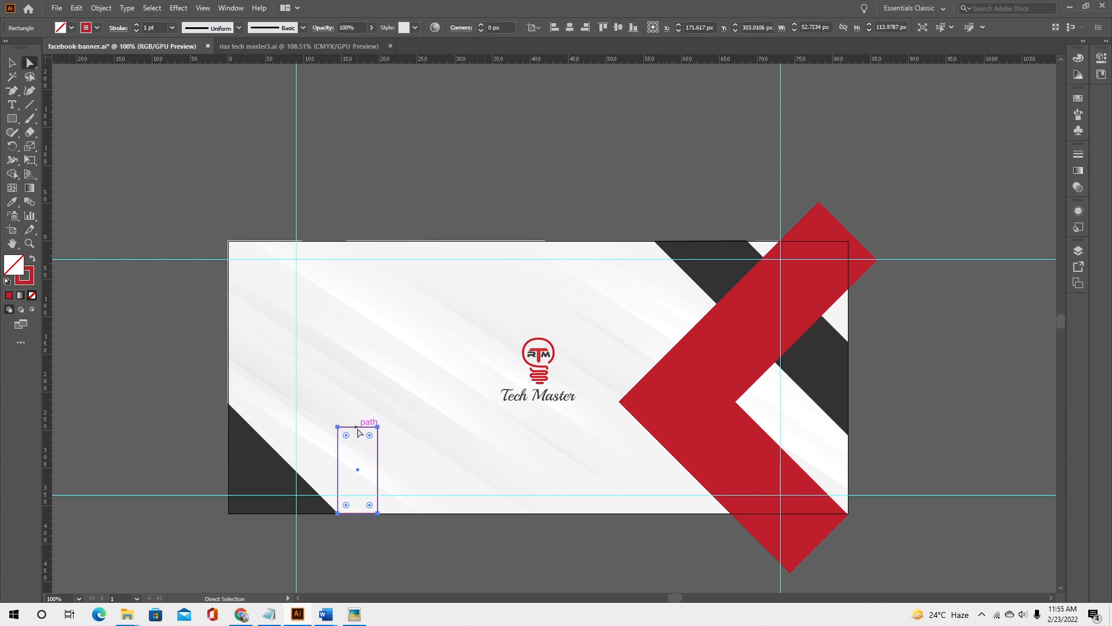
pyautogui.moveTo(323, 414); pyautogui.dragTo(382, 434)
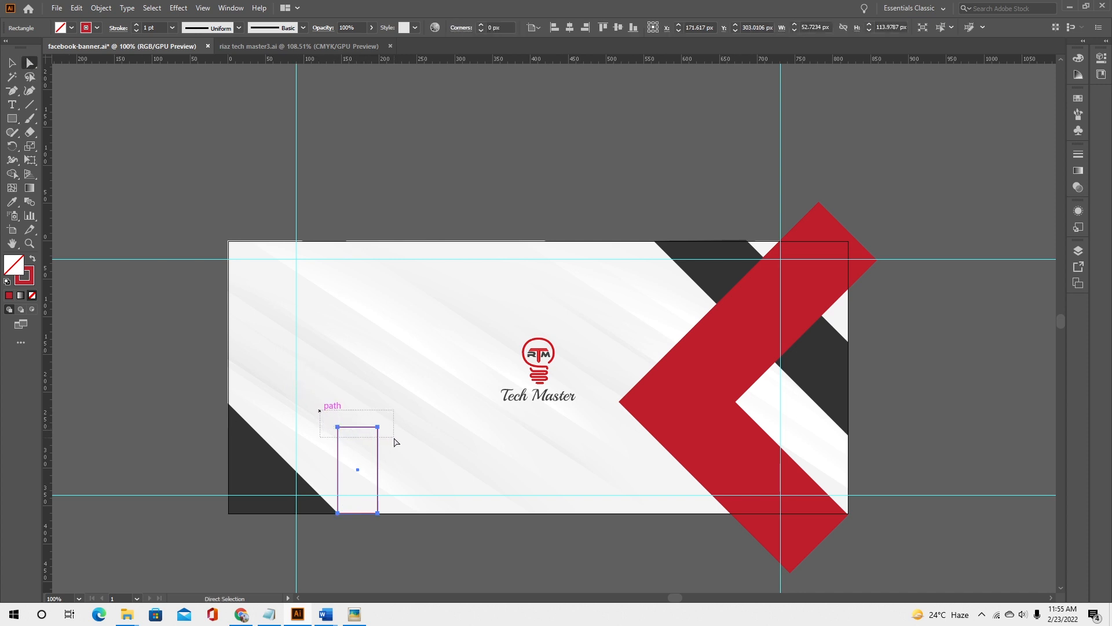
pyautogui.moveTo(314, 406); pyautogui.dragTo(395, 446)
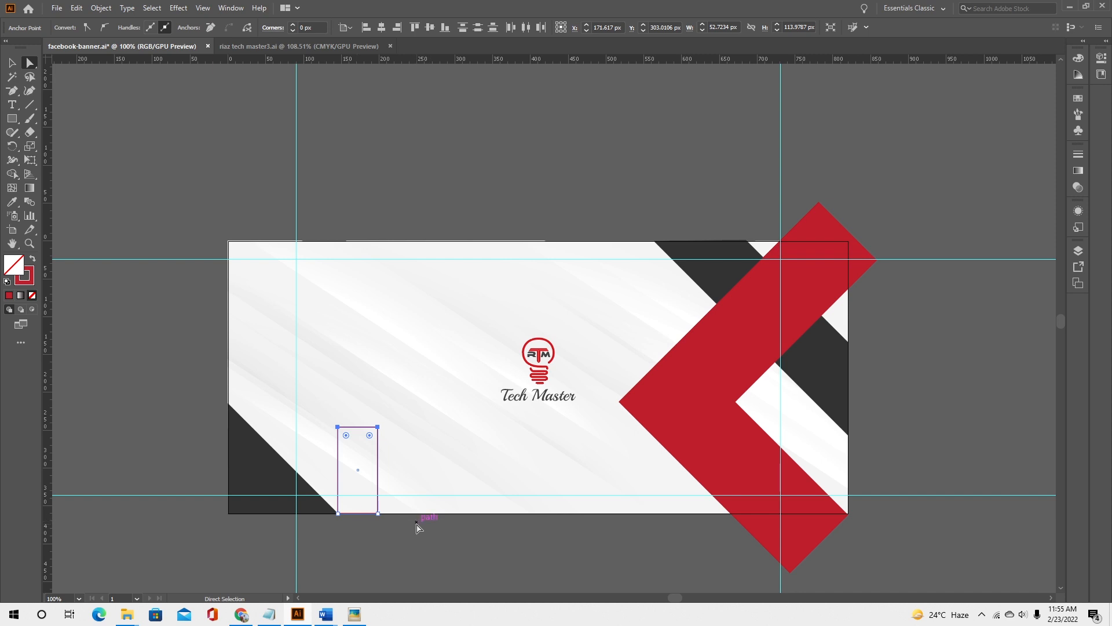
pyautogui.press('Left')
pyautogui.press('Left')
pyautogui.press('Left')
pyautogui.press('Left')
pyautogui.press('Left')
pyautogui.press('Left')
pyautogui.press('Left')
pyautogui.press('Left')
pyautogui.press('Left')
pyautogui.press('Left')
pyautogui.press('Left')
pyautogui.press('Left')
pyautogui.press('Left')
pyautogui.press('Left')
pyautogui.press('Left')
pyautogui.press('Left')
pyautogui.press('Left')
pyautogui.press('Left')
pyautogui.press('Left')
pyautogui.press('Left')
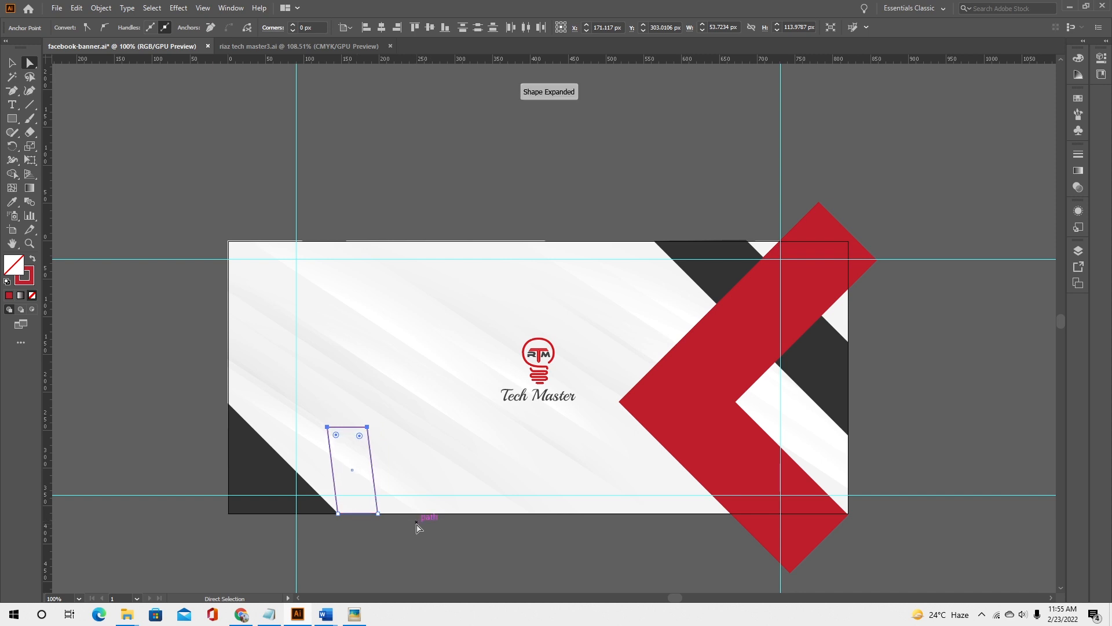
pyautogui.press('Left')
pyautogui.press('Left')
pyautogui.press('Left')
pyautogui.press('Left')
pyautogui.press('Left')
pyautogui.press('Left')
pyautogui.press('Left')
pyautogui.press('Left')
pyautogui.press('Left')
pyautogui.press('Left')
pyautogui.press('Left')
pyautogui.press('Left')
pyautogui.press('Left')
pyautogui.press('Left')
pyautogui.press('Left')
pyautogui.press('Left')
pyautogui.press('Left')
pyautogui.press('Left')
pyautogui.press('Left')
pyautogui.press('Left')
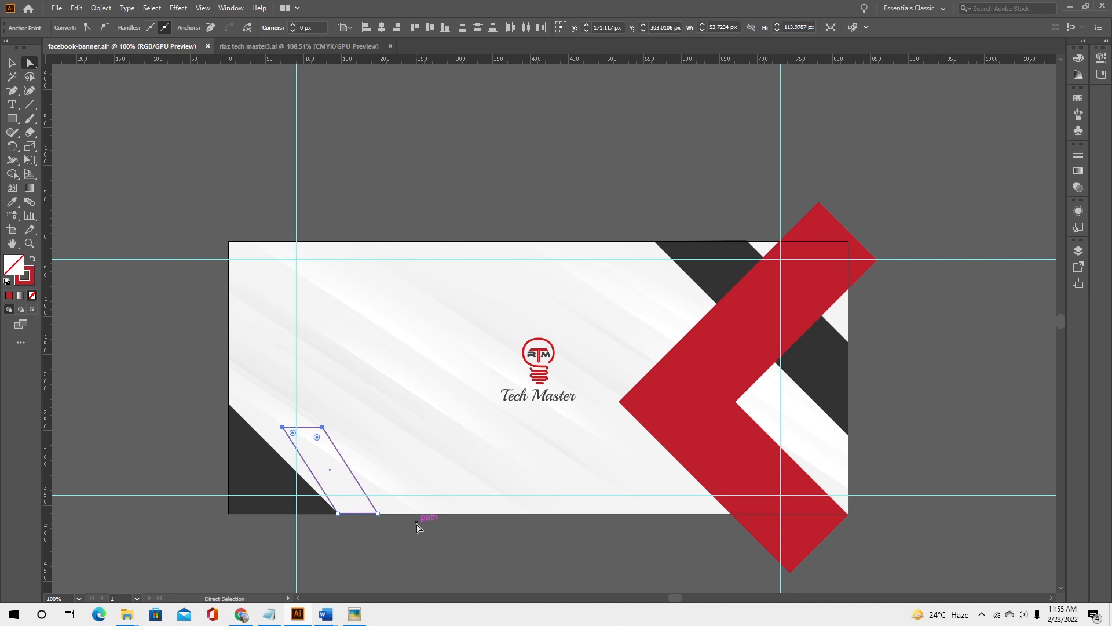
pyautogui.press('Left')
pyautogui.press('Left')
pyautogui.press('Left')
pyautogui.press('Left')
pyautogui.press('Left')
pyautogui.press('Left')
pyautogui.press('Left')
pyautogui.press('Left')
pyautogui.press('Left')
pyautogui.press('Left')
pyautogui.press('Left')
pyautogui.press('Left')
pyautogui.press('Left')
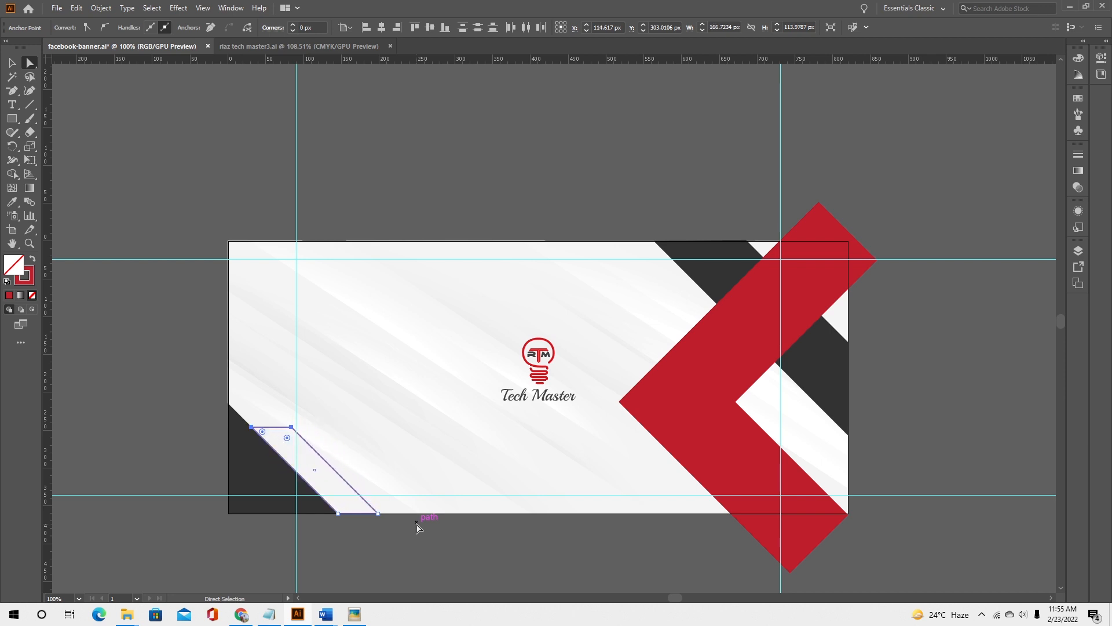
pyautogui.click(11, 62)
pyautogui.click(138, 160)
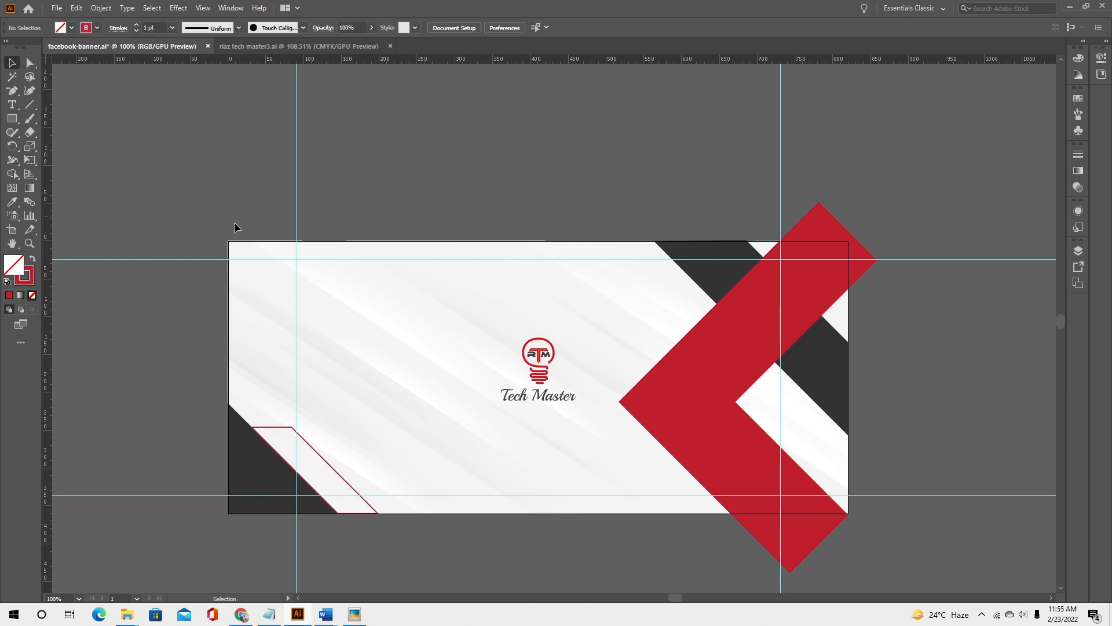
# Move the outlined parallelogram about 21 px left so it overlaps the dark triangle's diagonal edge.
pyautogui.click(323, 458)
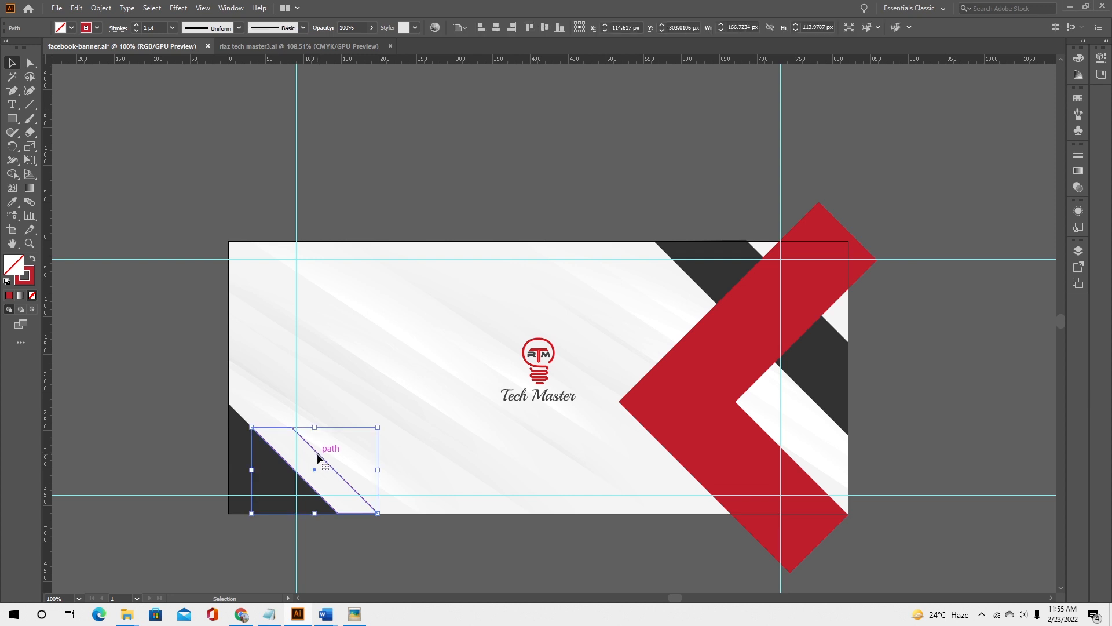
pyautogui.moveTo(316, 456); pyautogui.dragTo(302, 456)
pyautogui.click(155, 349)
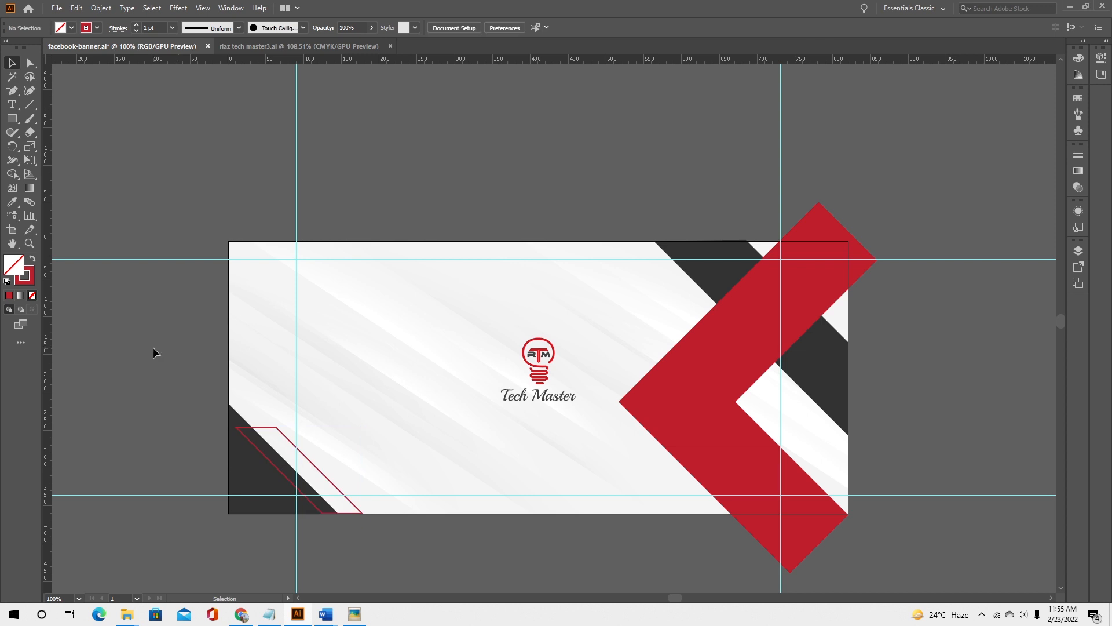
# Copy the outlined parallelogram to the artboard's top edge, left of the dark band, at about X 506, Y 57 px.
pyautogui.click(318, 465)
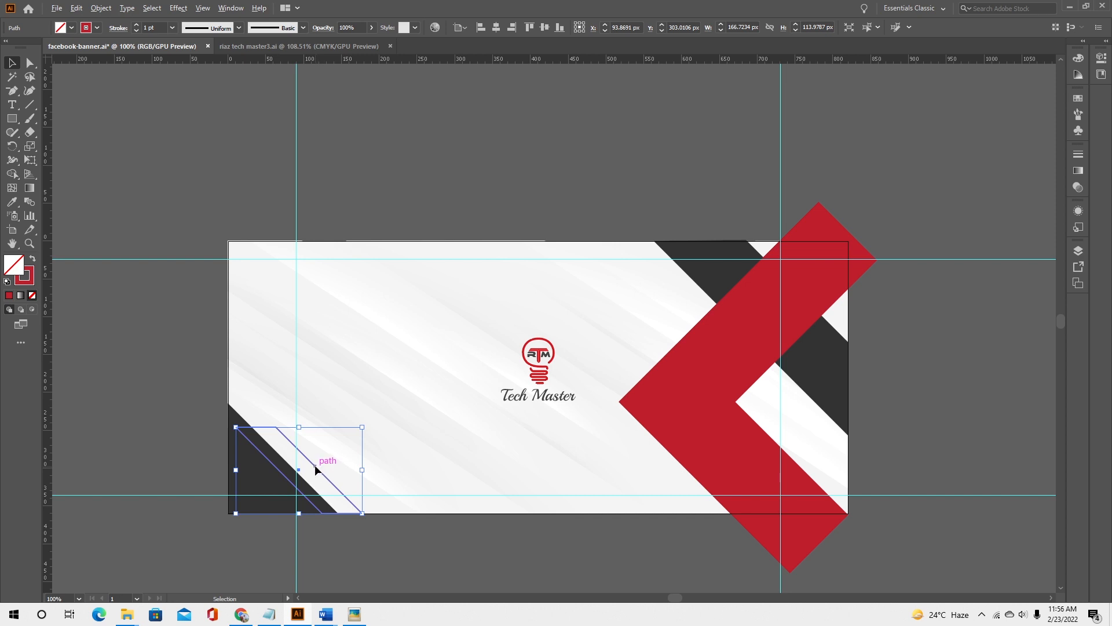
pyautogui.moveTo(314, 466); pyautogui.dragTo(610, 267)
pyautogui.click(575, 135)
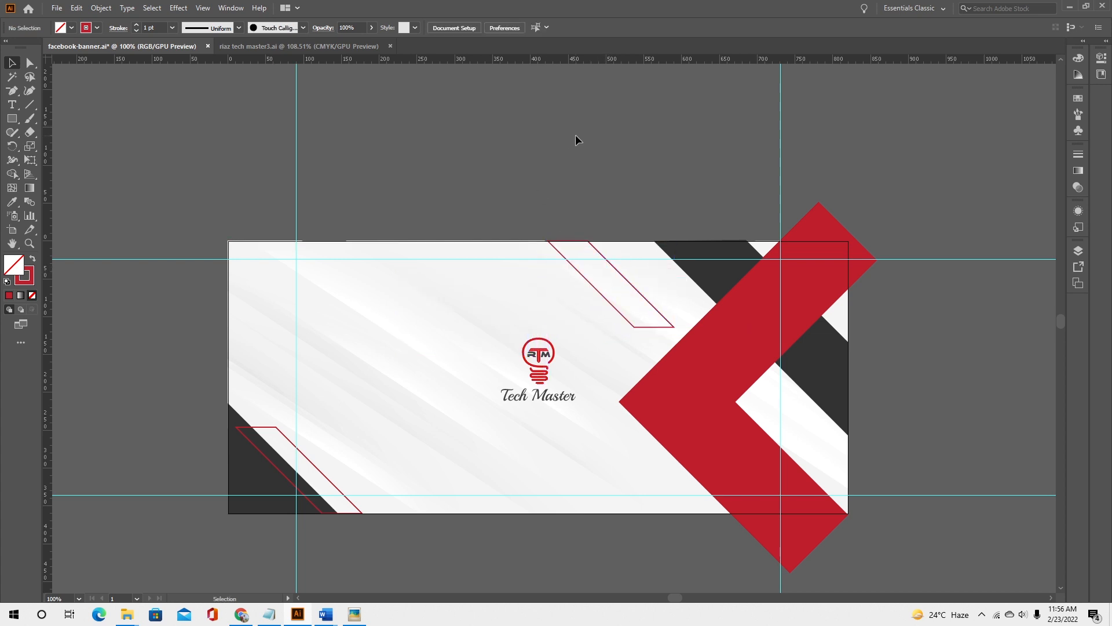
# Copy the upper parallelogram outline about 98 px right and 246 px down, onto the artboard's bottom edge beside the red chevron.
pyautogui.click(621, 274)
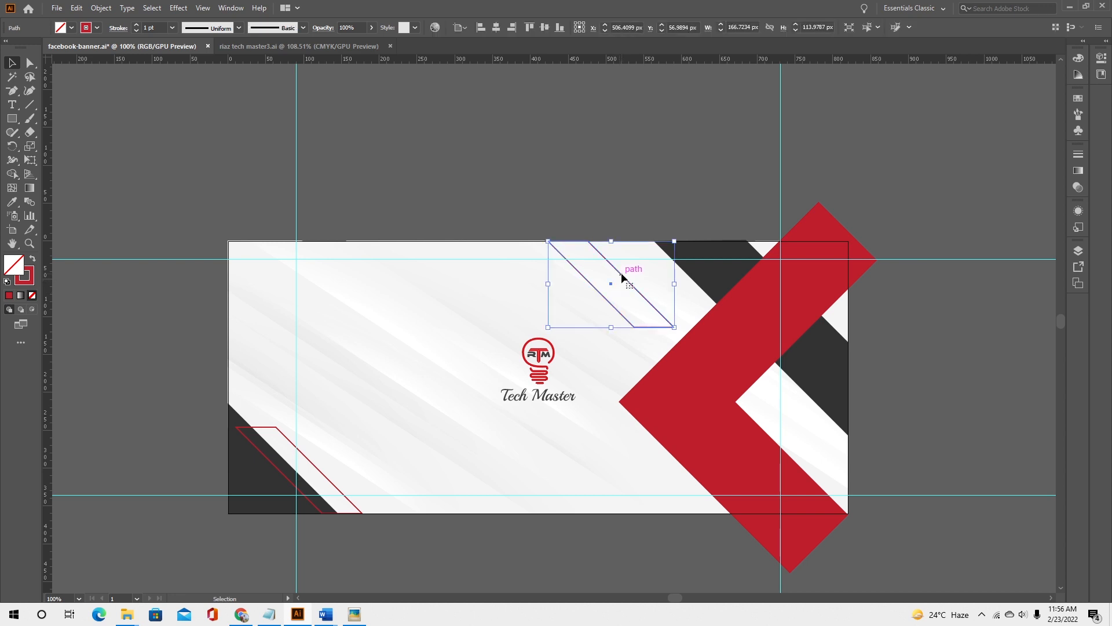
pyautogui.moveTo(622, 277); pyautogui.dragTo(697, 464)
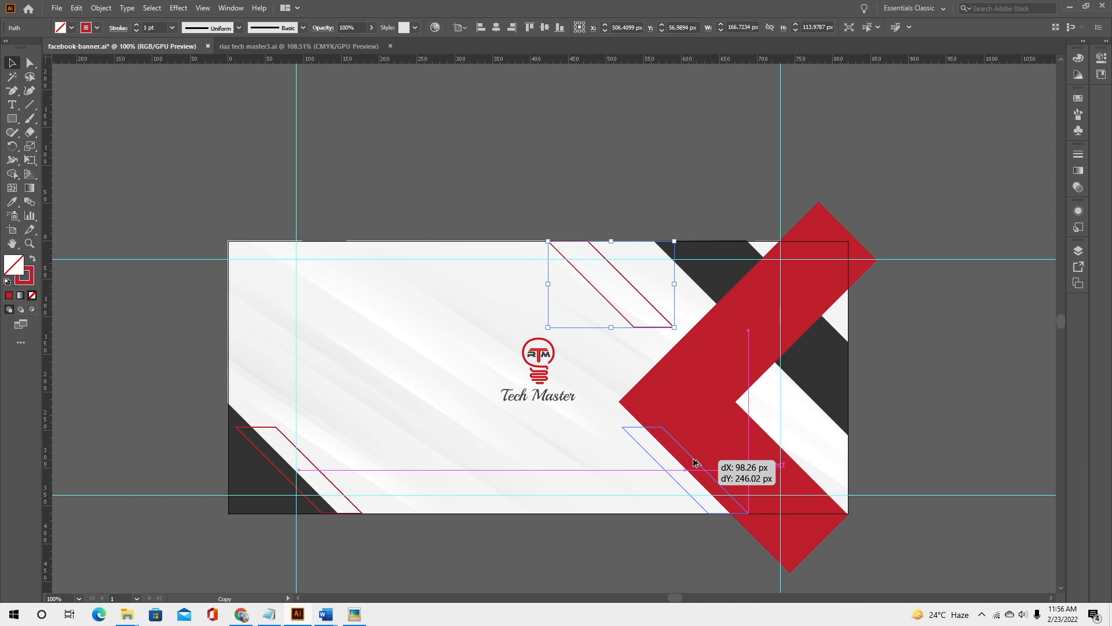
pyautogui.moveTo(697, 463); pyautogui.dragTo(697, 463)
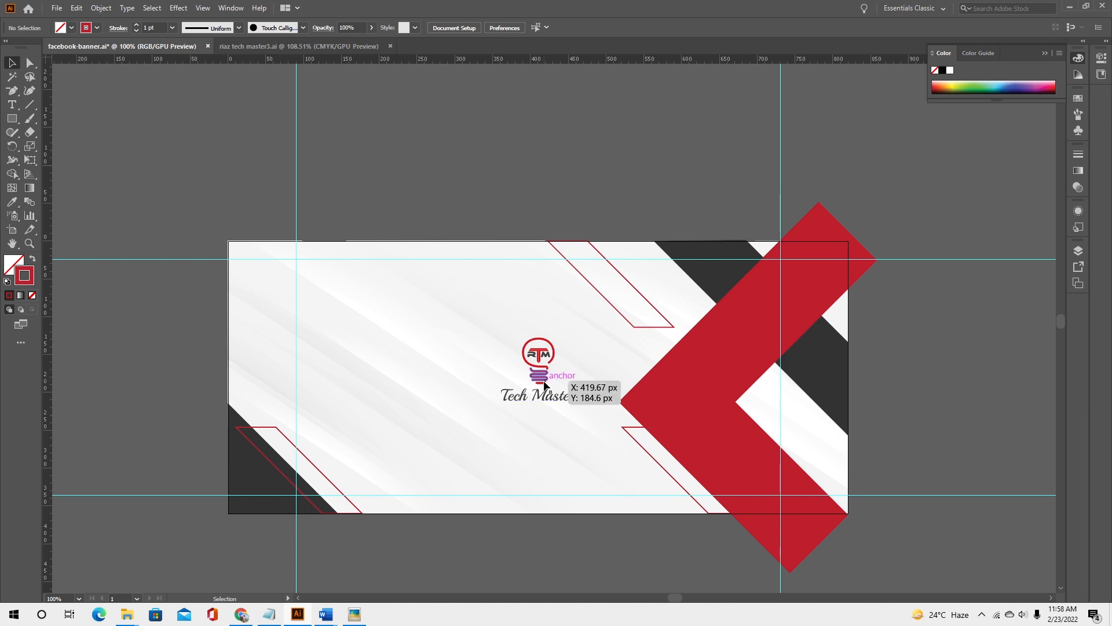
# Move the Tech Master logo from the banner's centre to its upper-left area.
pyautogui.moveTo(539, 375); pyautogui.dragTo(377, 313)
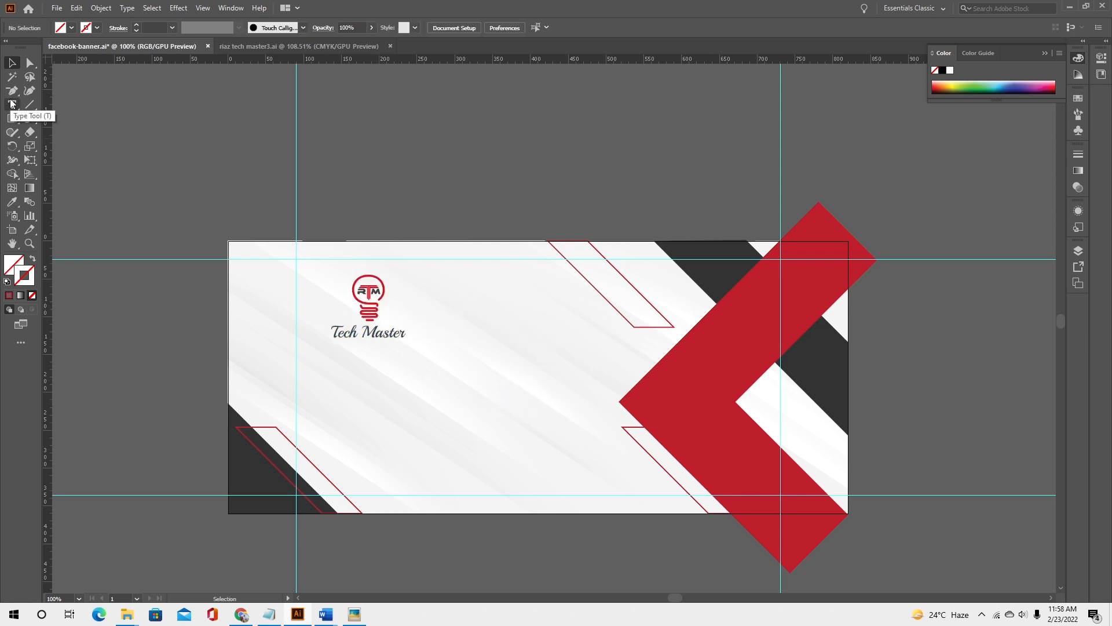
# Add the title text "Riaz Tech Master" to the banner below and right of the logo at 36 pt.
pyautogui.click(11, 103)
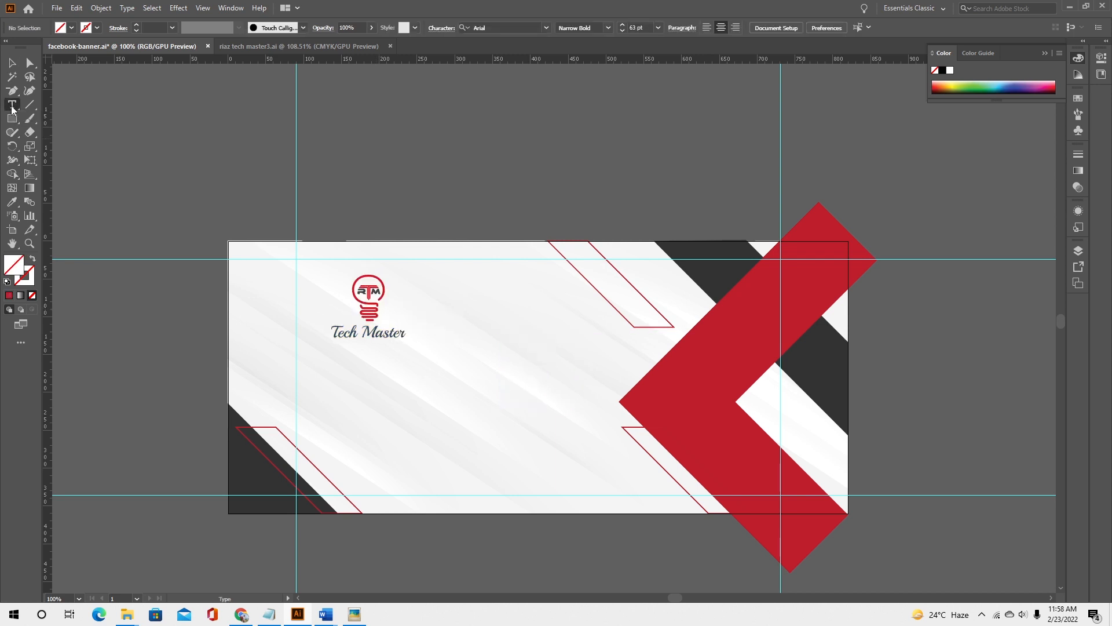
pyautogui.click(326, 359)
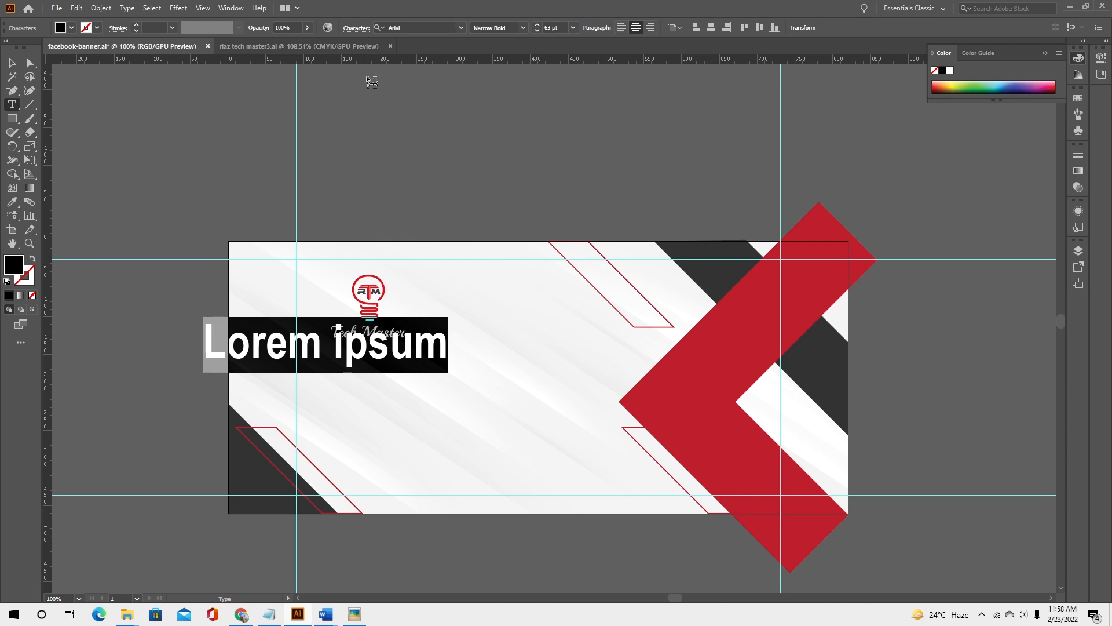
pyautogui.write('Riaz Tech Master')
pyautogui.press('Escape')
pyautogui.moveTo(397, 354); pyautogui.dragTo(519, 370)
pyautogui.click(573, 27)
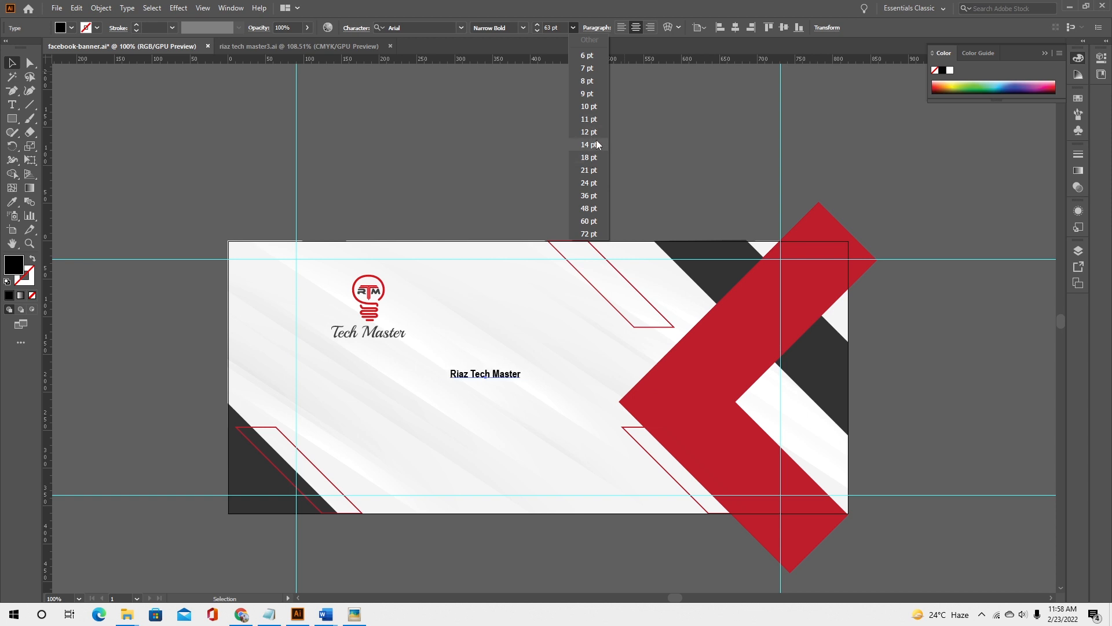
pyautogui.click(592, 197)
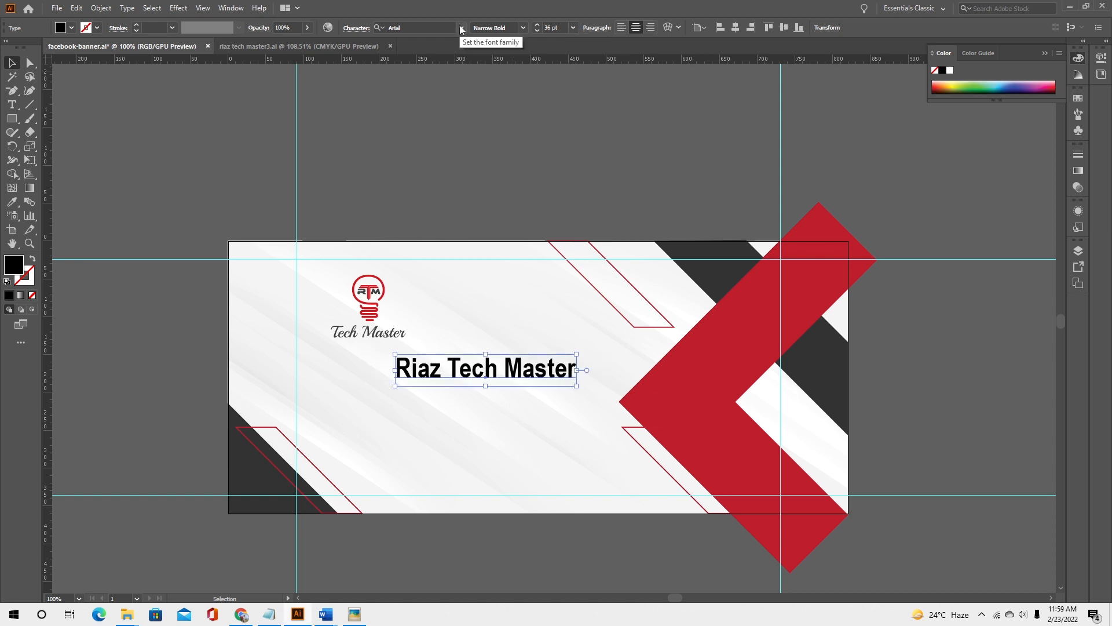
# Set the title's font to Roboto Bold.
pyautogui.click(462, 28)
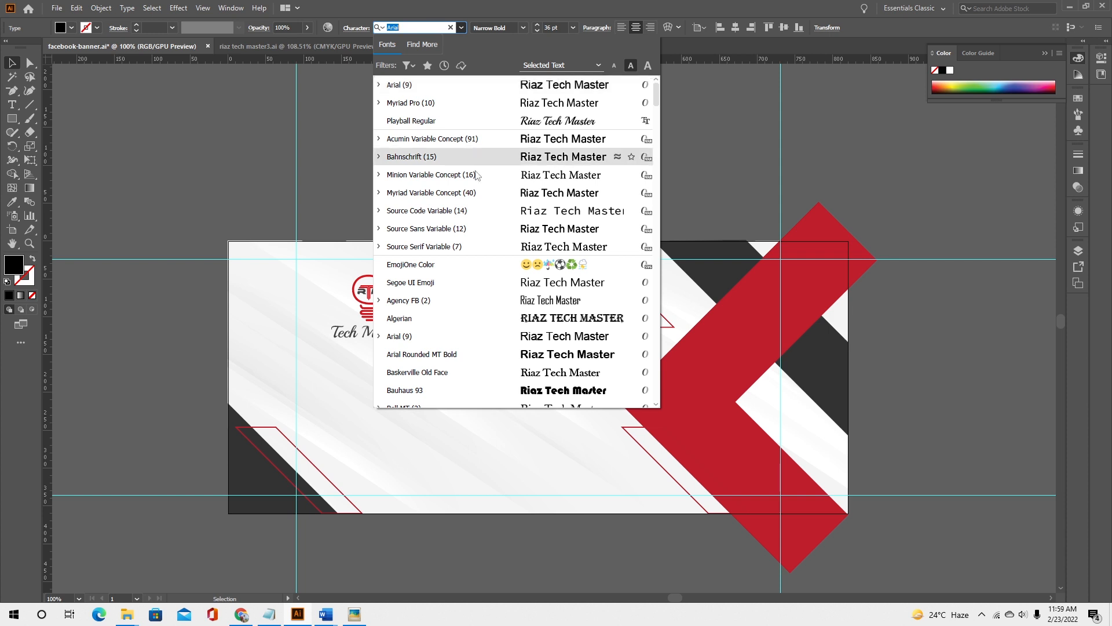
pyautogui.write('ro')
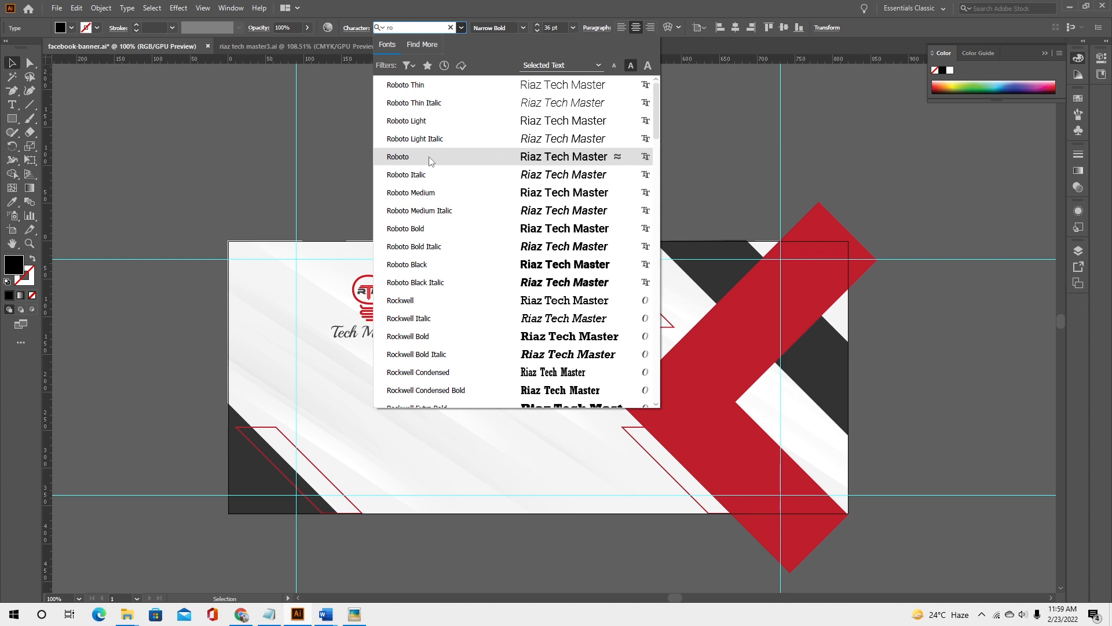
pyautogui.click(434, 226)
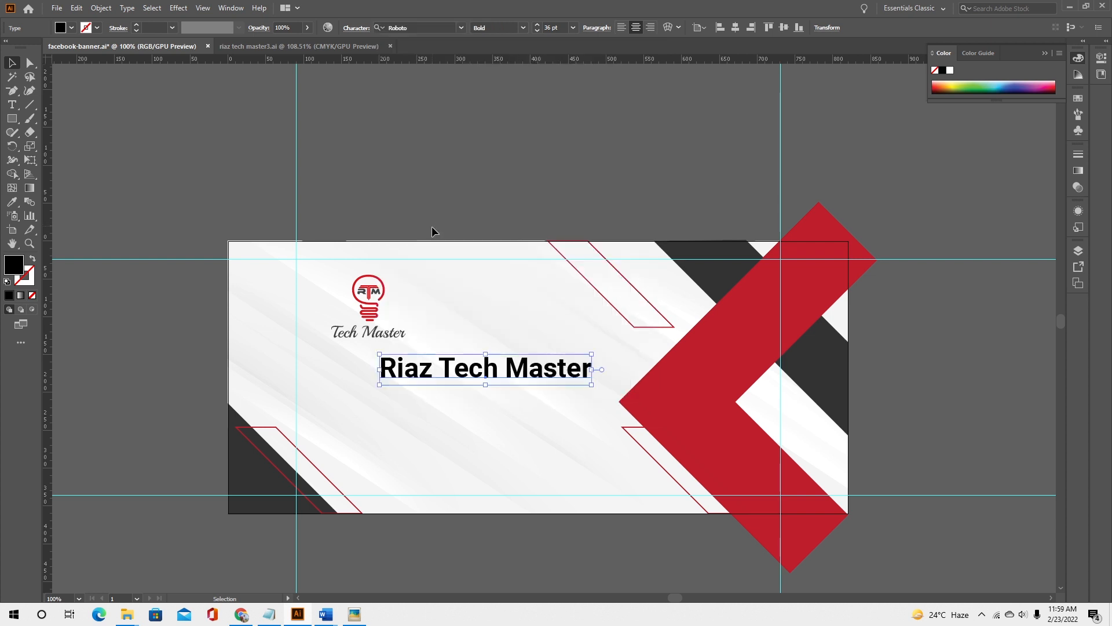
# Reduce the title's font size and place it directly beneath the logo, flush with the logo's left edge.
pyautogui.moveTo(441, 372); pyautogui.dragTo(396, 359)
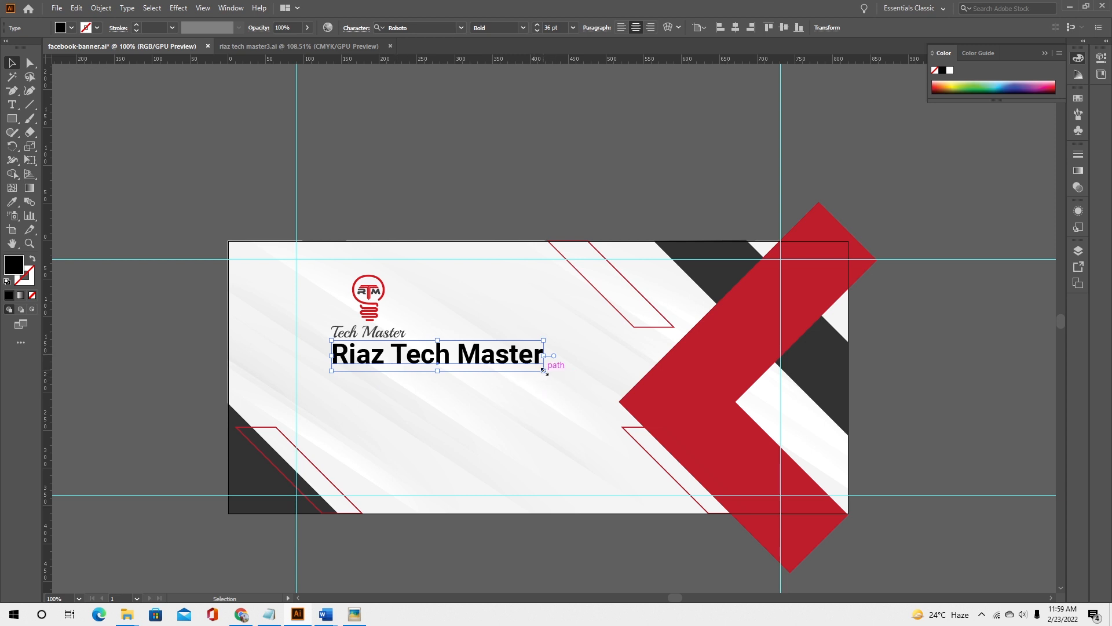
pyautogui.click(536, 30)
pyautogui.click(536, 31)
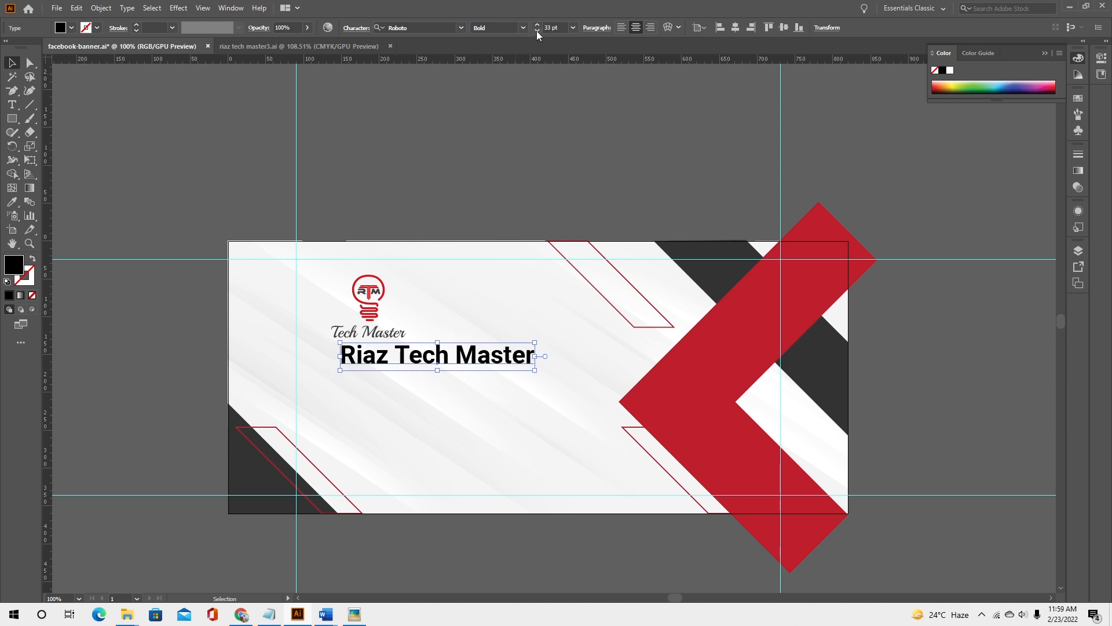
pyautogui.click(537, 30)
pyautogui.click(536, 30)
pyautogui.click(536, 30)
pyautogui.moveTo(433, 353); pyautogui.dragTo(419, 354)
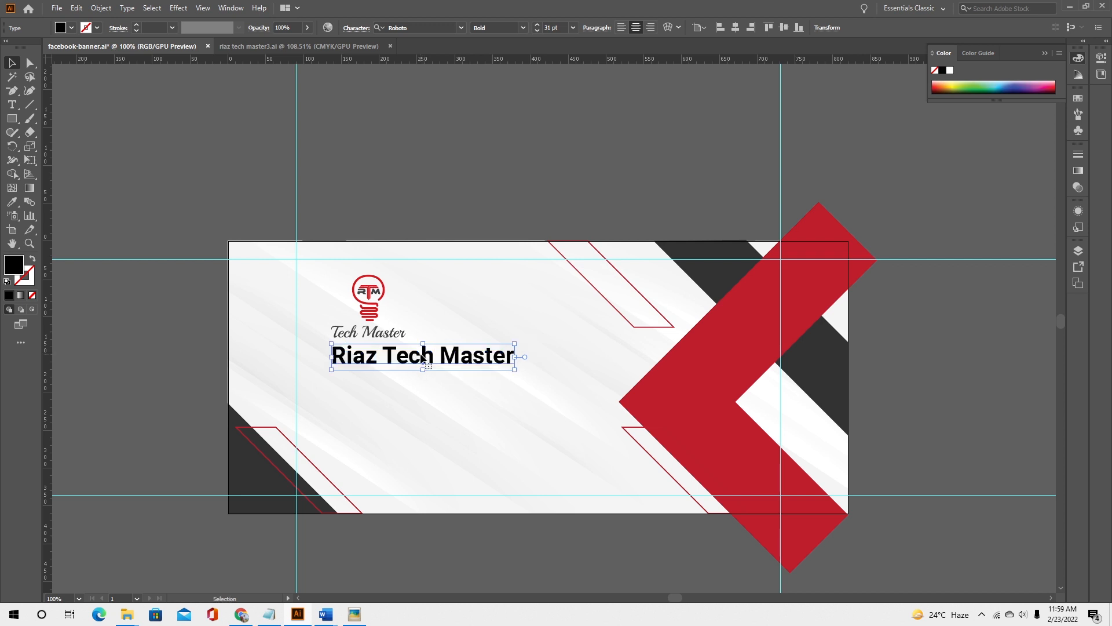
pyautogui.click(423, 163)
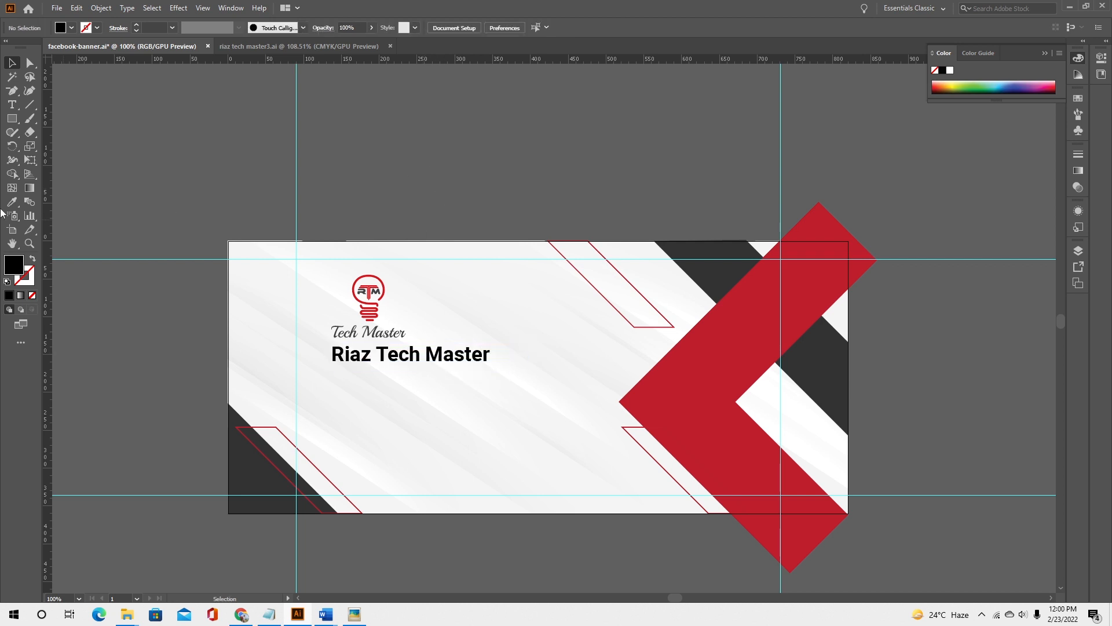
# Draw a horizontal red line about 115 px long under the start of the title, with a 4 pt stroke.
pyautogui.click(30, 104)
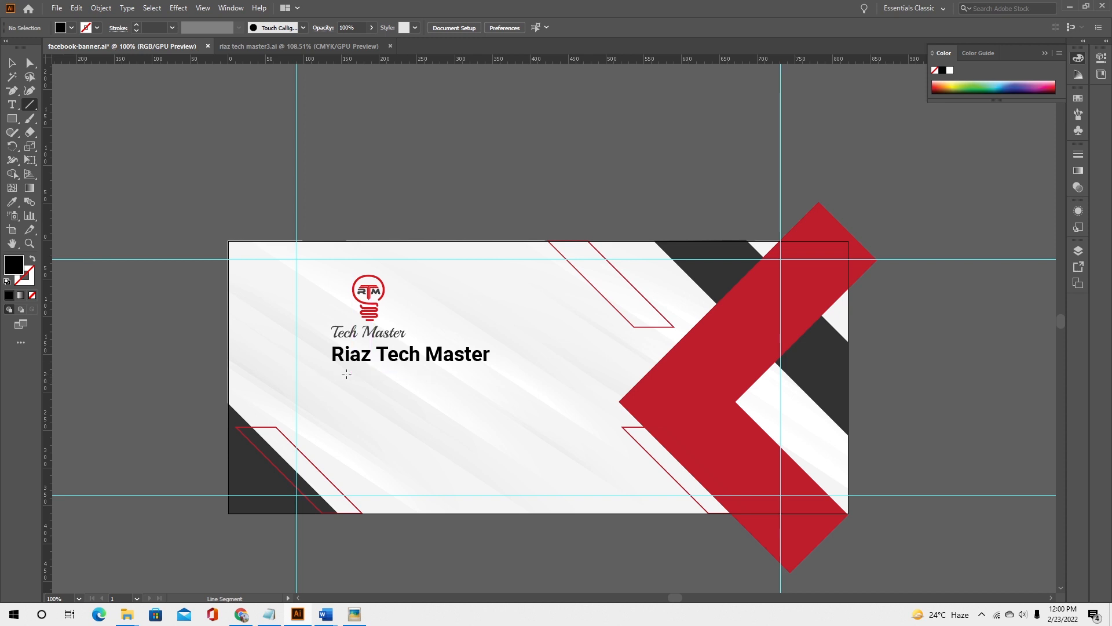
pyautogui.moveTo(333, 371)
pyautogui.mouseDown()
pyautogui.moveTo(479, 372)
pyautogui.moveTo(419, 371)
pyautogui.mouseUp()
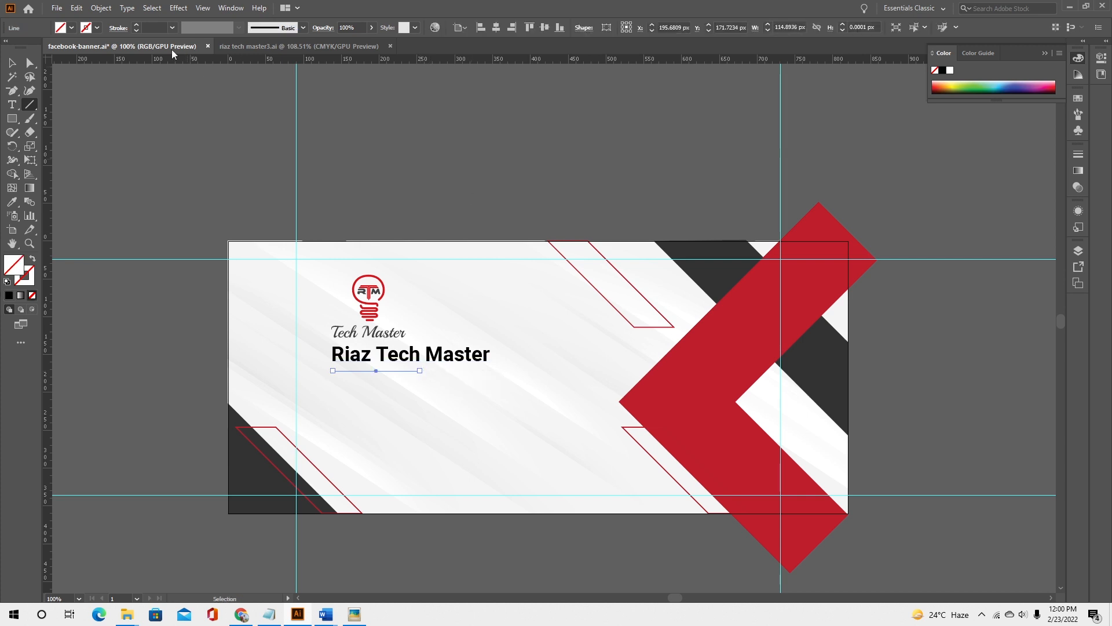
pyautogui.click(137, 25)
pyautogui.click(137, 26)
pyautogui.click(137, 26)
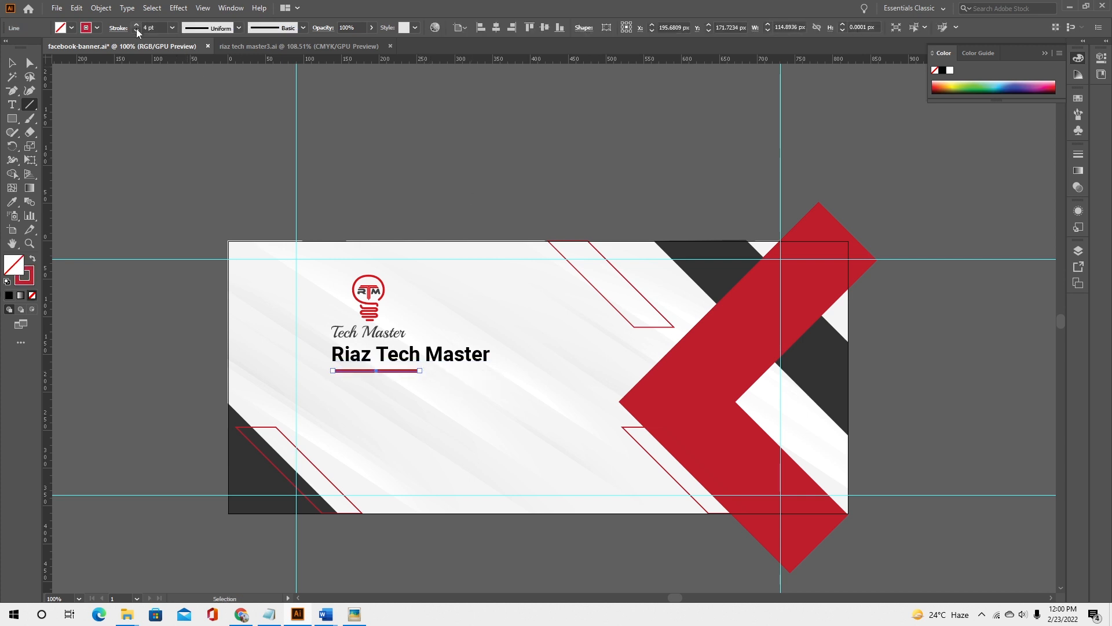
# Scale the Tech Master logo down, keeping its upper-left corner in place.
pyautogui.press('v')
pyautogui.click(400, 333)
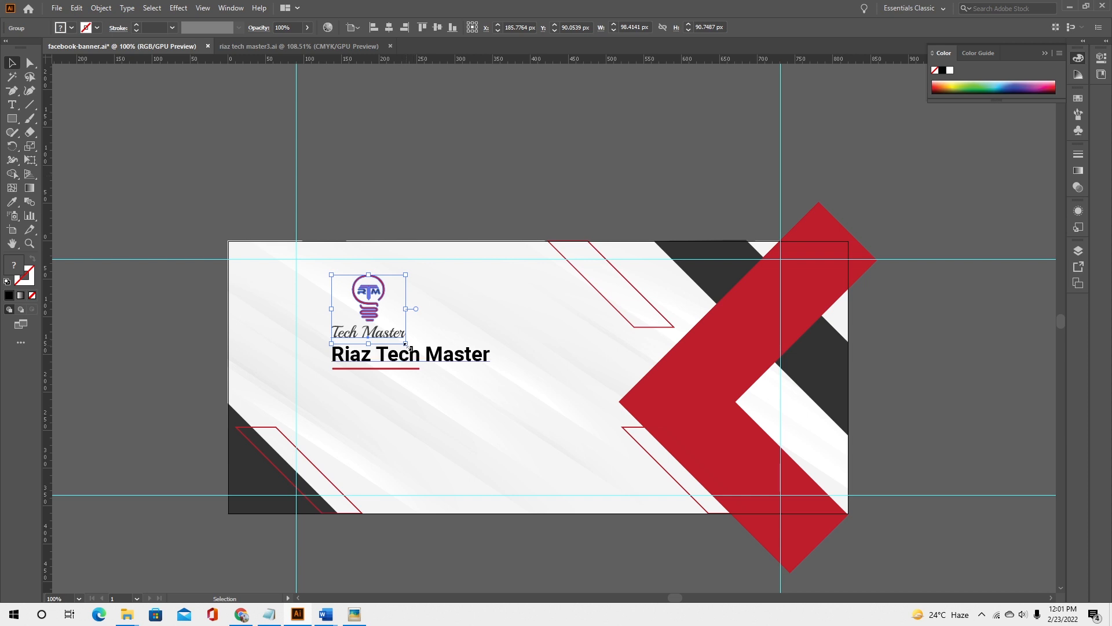
pyautogui.moveTo(406, 345)
pyautogui.mouseDown()
pyautogui.moveTo(386, 314)
pyautogui.moveTo(404, 325)
pyautogui.mouseUp()
pyautogui.click(462, 388)
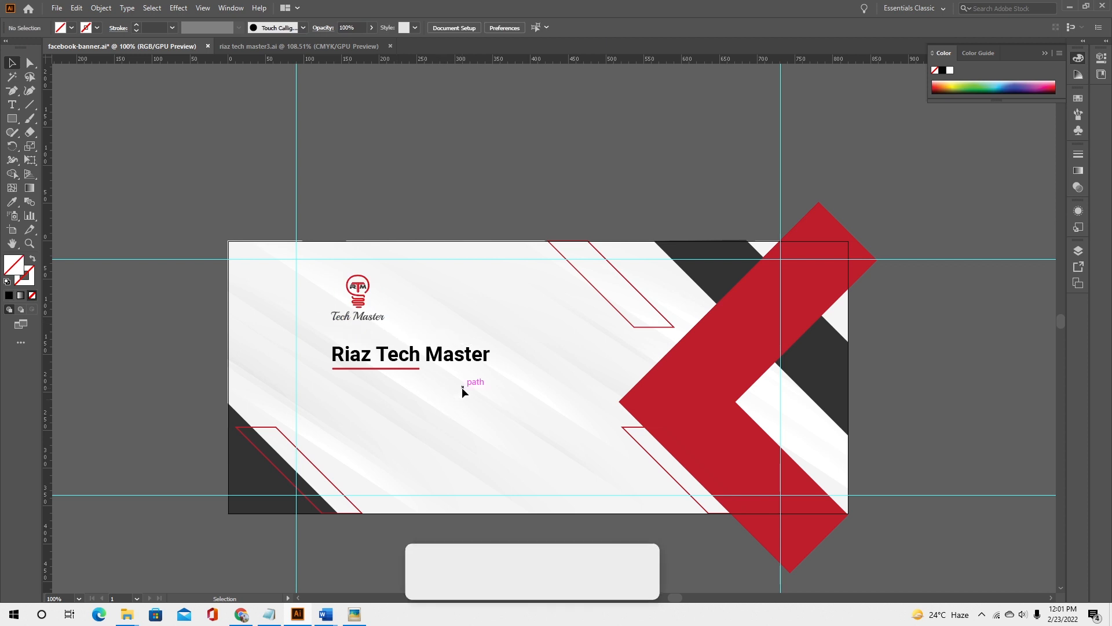
# Scale the title and its red underline down together and move them up closer to the logo.
pyautogui.moveTo(437, 384); pyautogui.dragTo(409, 349)
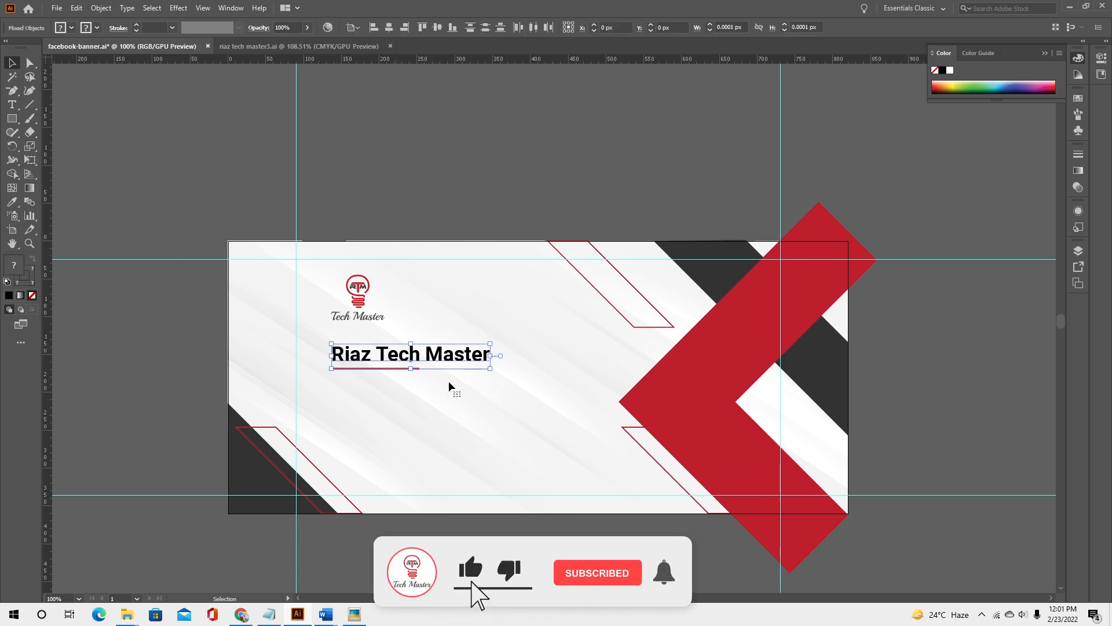
pyautogui.moveTo(490, 368); pyautogui.dragTo(468, 357)
pyautogui.click(434, 158)
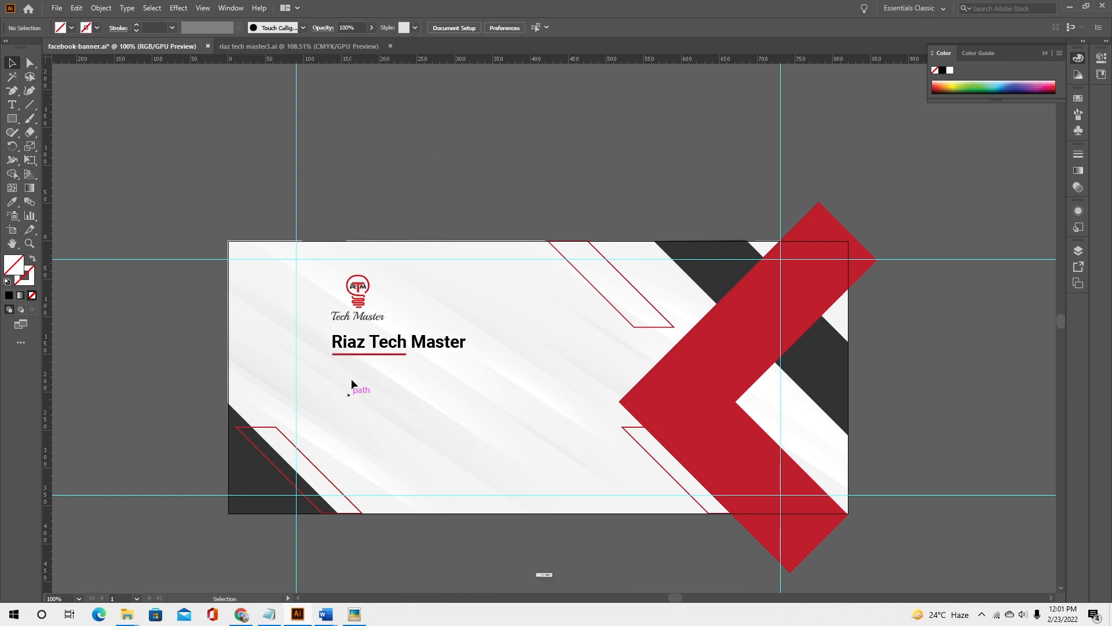
# Switch to Chrome and open the "Social media logos and icons set" vector from the Freepik search results.
pyautogui.click(241, 615)
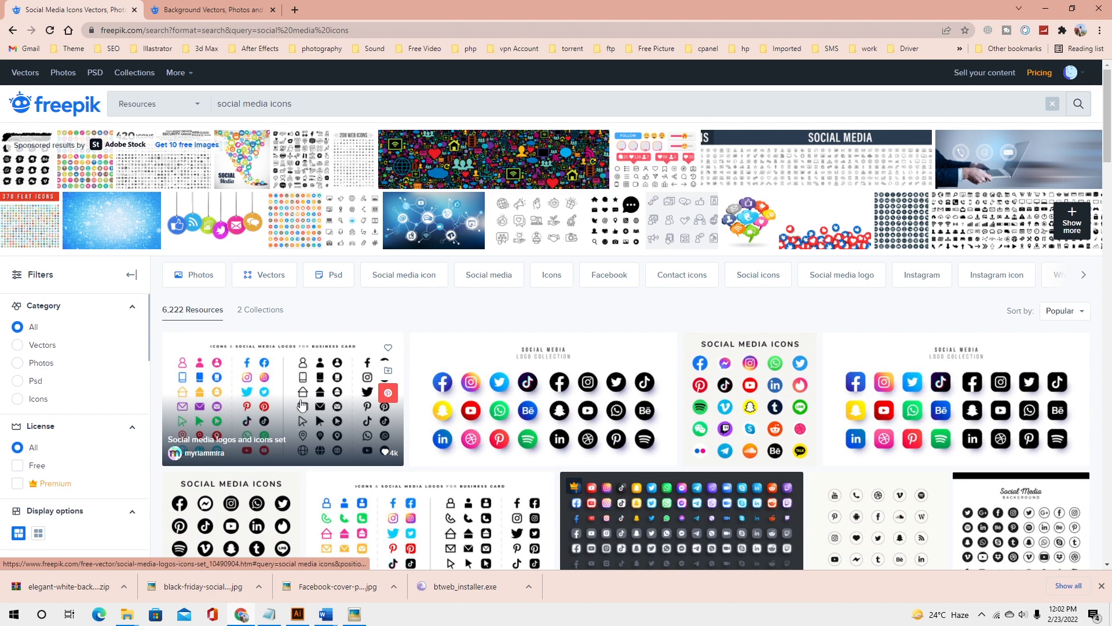
pyautogui.click(302, 403)
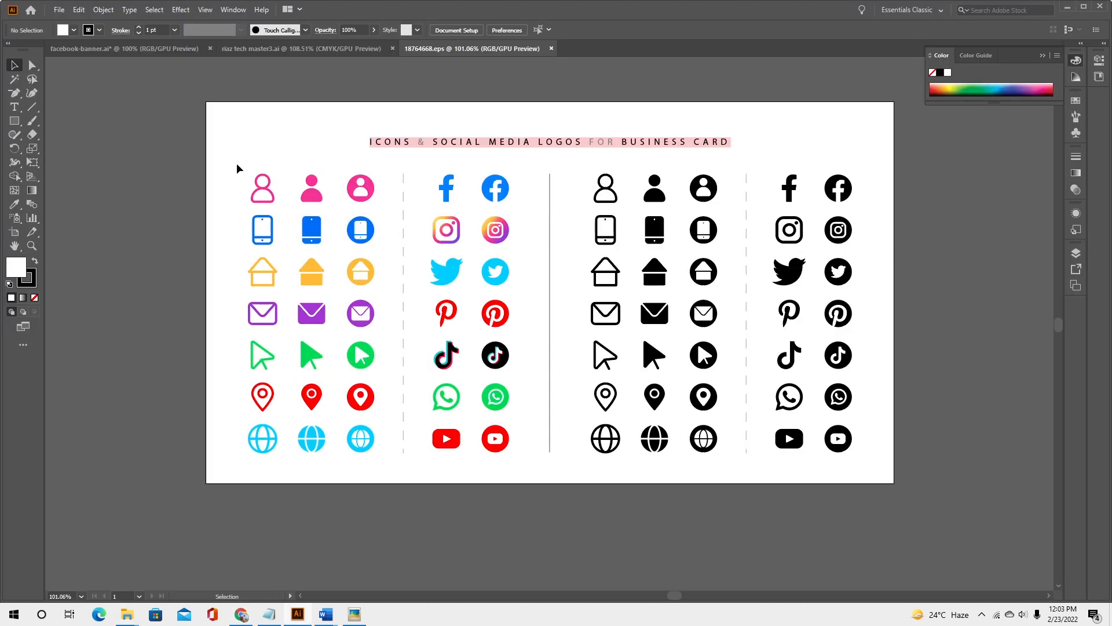
# Ungroup the icon artwork in 18764668.eps and clear the selection.
pyautogui.click(841, 192)
pyautogui.rightClick(842, 193)
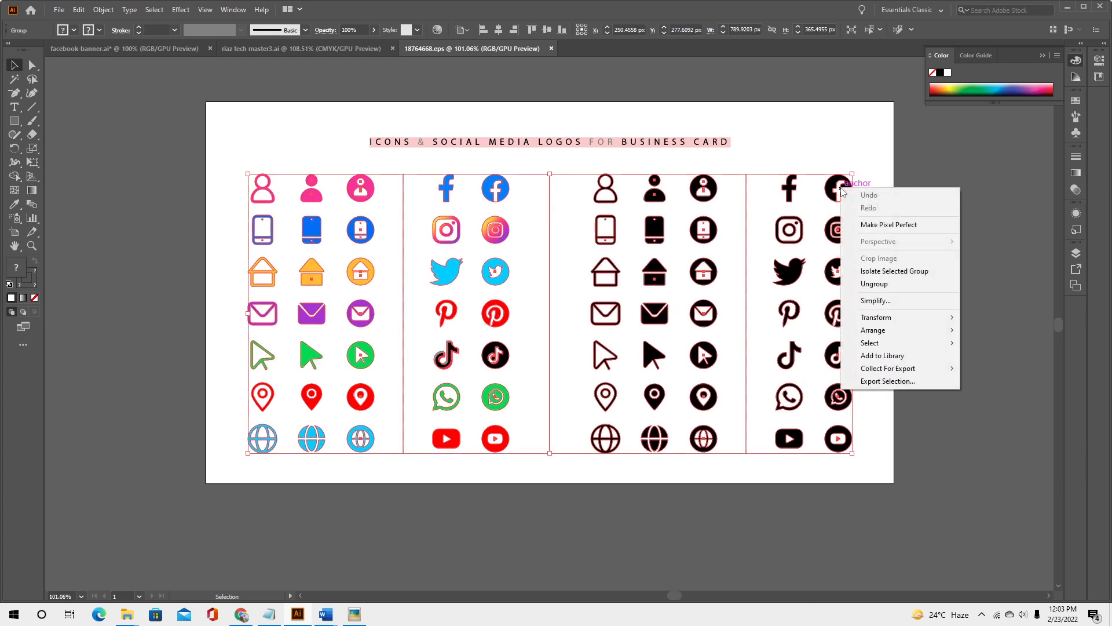
pyautogui.click(874, 283)
pyautogui.rightClick(842, 197)
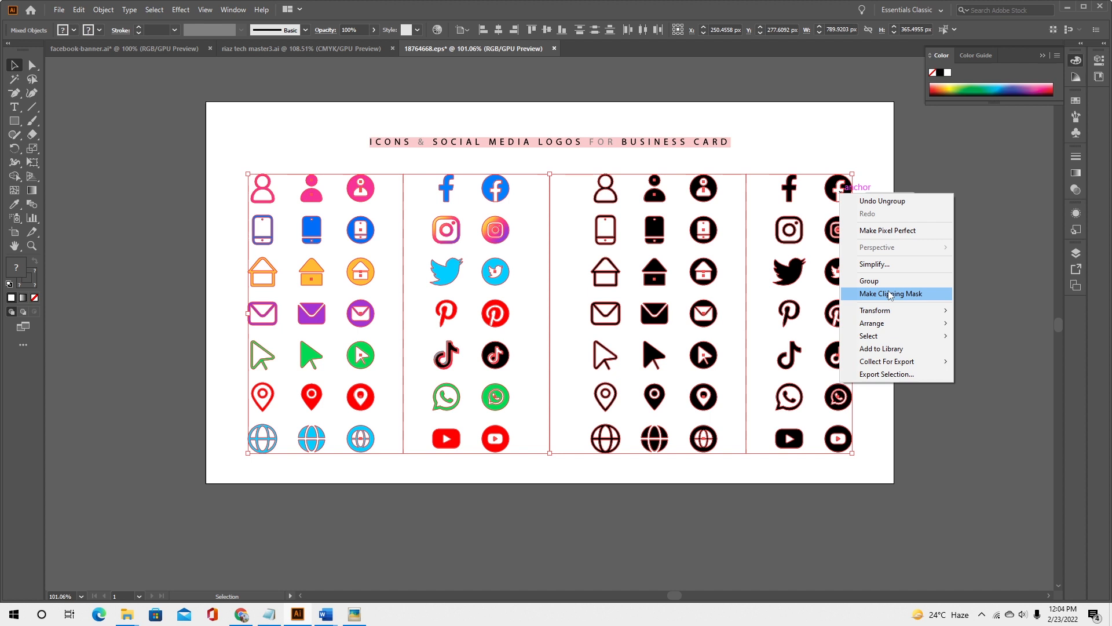
pyautogui.click(972, 167)
# Select and copy the black circular Facebook, Instagram, Twitter, Pinterest, WhatsApp and YouTube icons from the rightmost icon column.
pyautogui.click(844, 191)
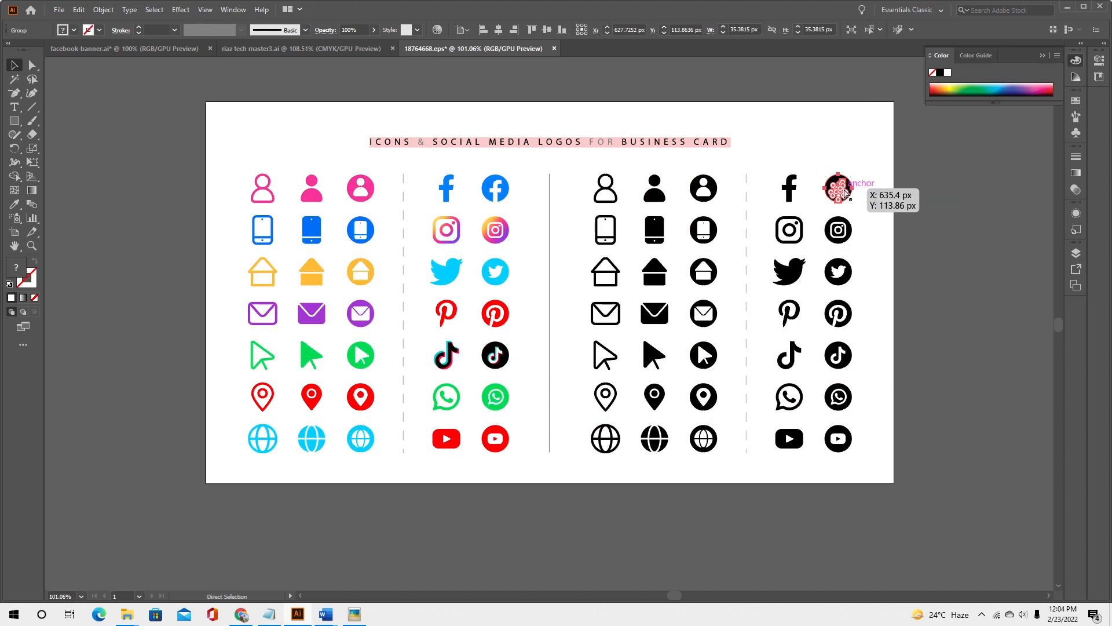
pyautogui.click(848, 200)
pyautogui.click(843, 194)
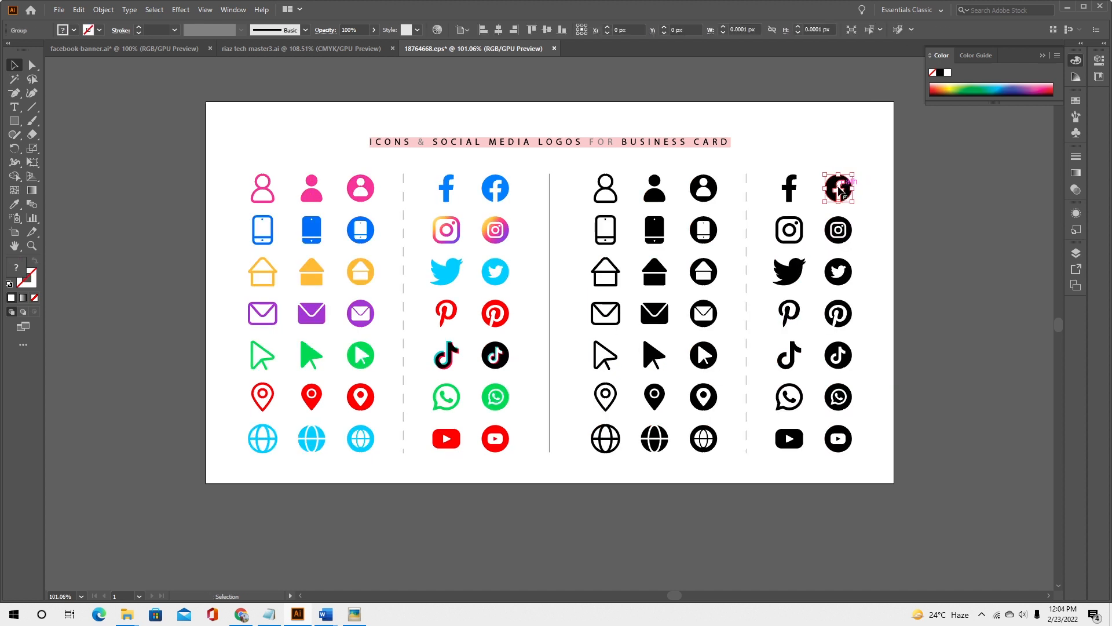
pyautogui.keyDown('shift'); pyautogui.click(843, 232); pyautogui.keyUp('shift')
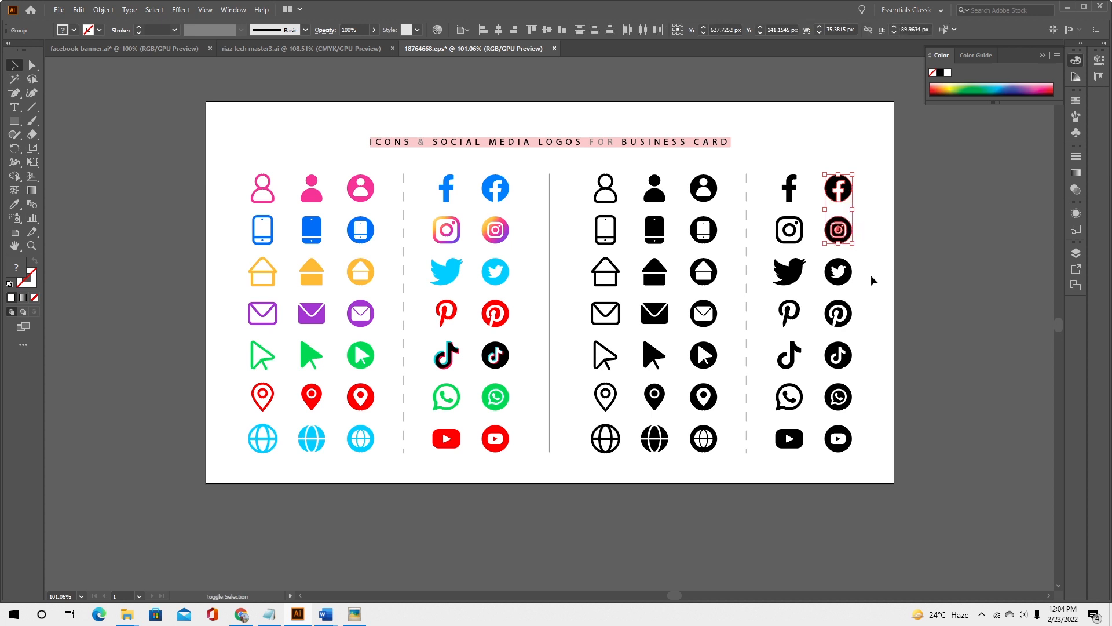
pyautogui.keyDown('shift'); pyautogui.click(838, 272); pyautogui.keyUp('shift')
pyautogui.keyDown('shift'); pyautogui.click(842, 316); pyautogui.keyUp('shift')
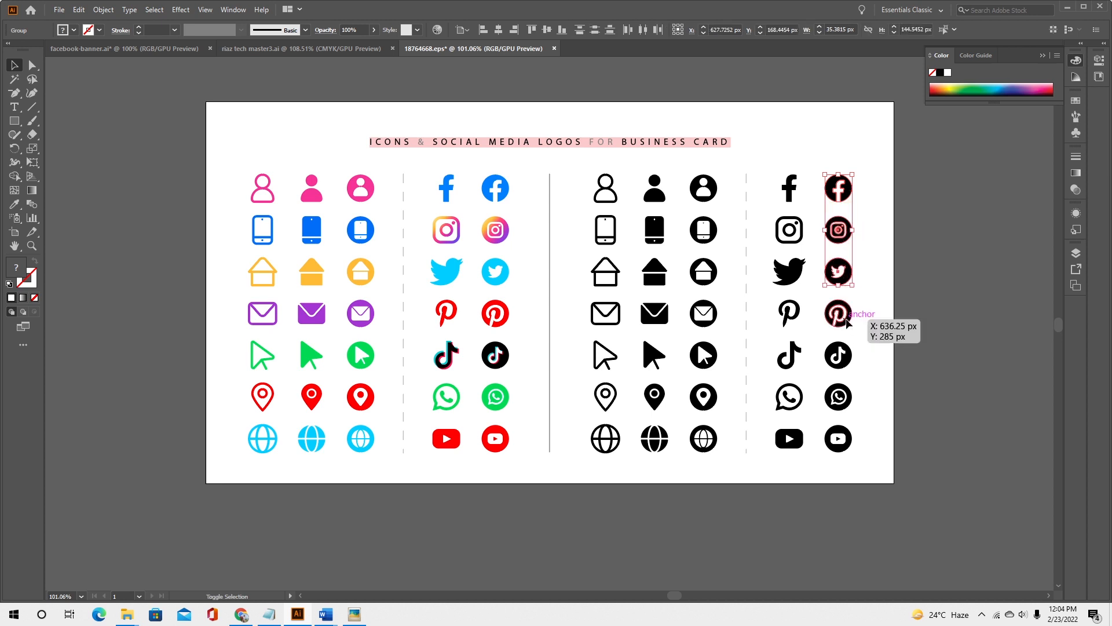
pyautogui.keyDown('shift'); pyautogui.click(841, 356); pyautogui.keyUp('shift')
pyautogui.keyDown('shift'); pyautogui.click(840, 405); pyautogui.keyUp('shift')
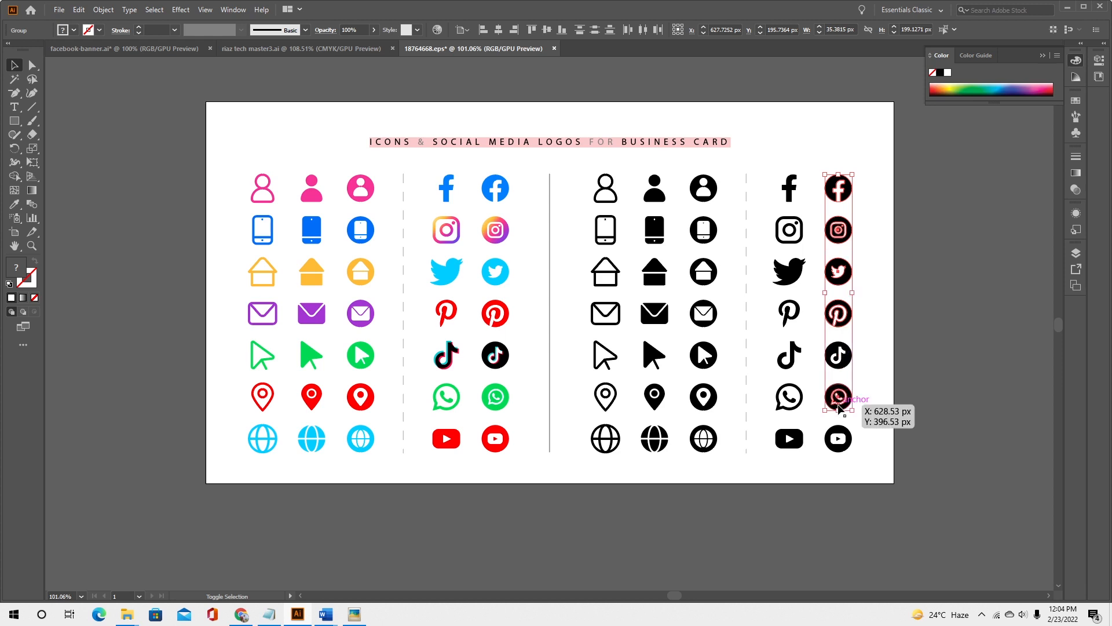
pyautogui.keyDown('shift'); pyautogui.click(838, 439); pyautogui.keyUp('shift')
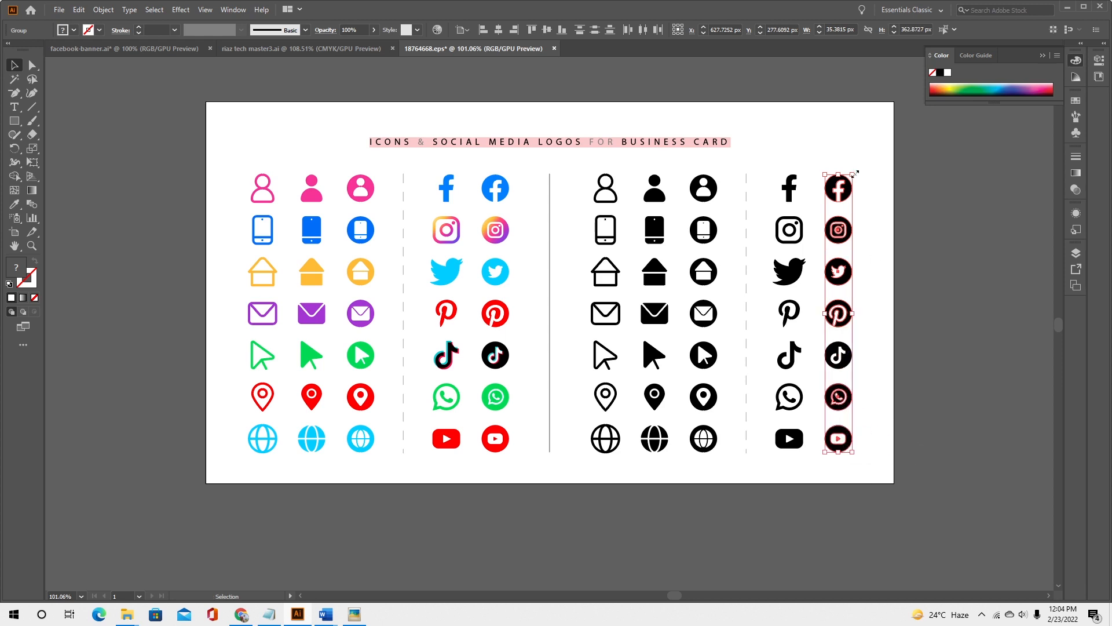
pyautogui.press('a')
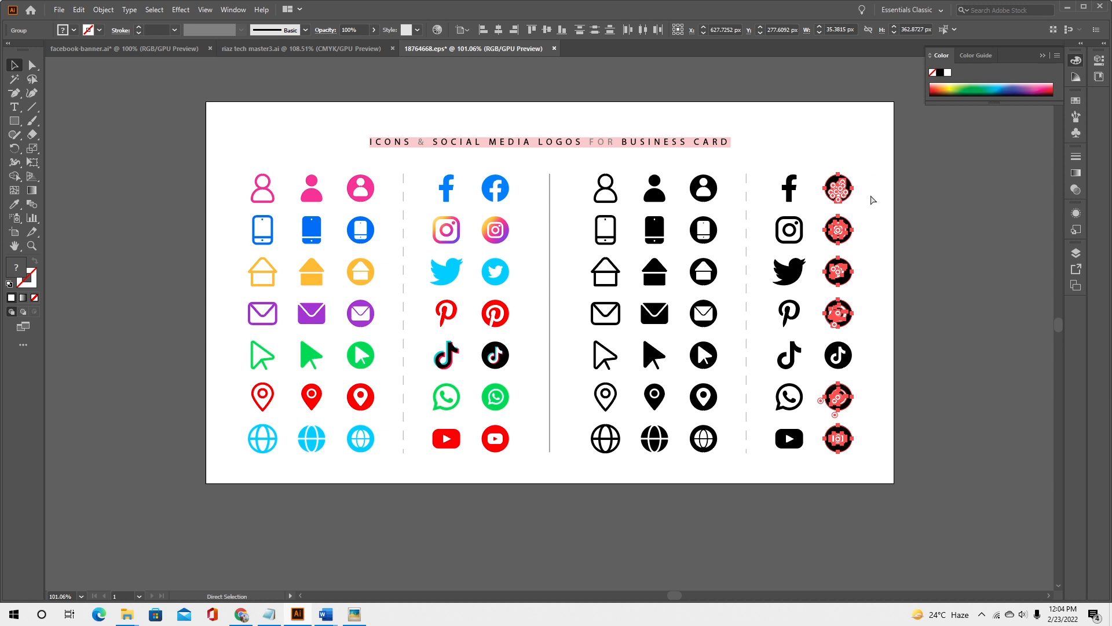
pyautogui.press('v')
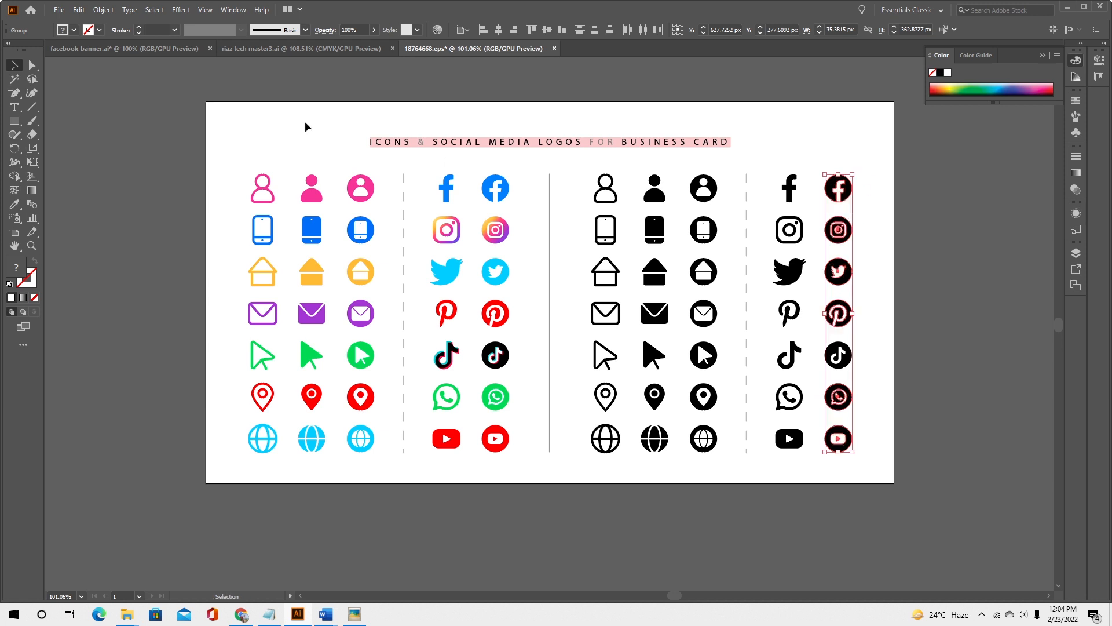
# Paste the copied icons into facebook-banner.ai and fit them as a column about 18 px wide and 183 px tall below the title.
pyautogui.click(144, 48)
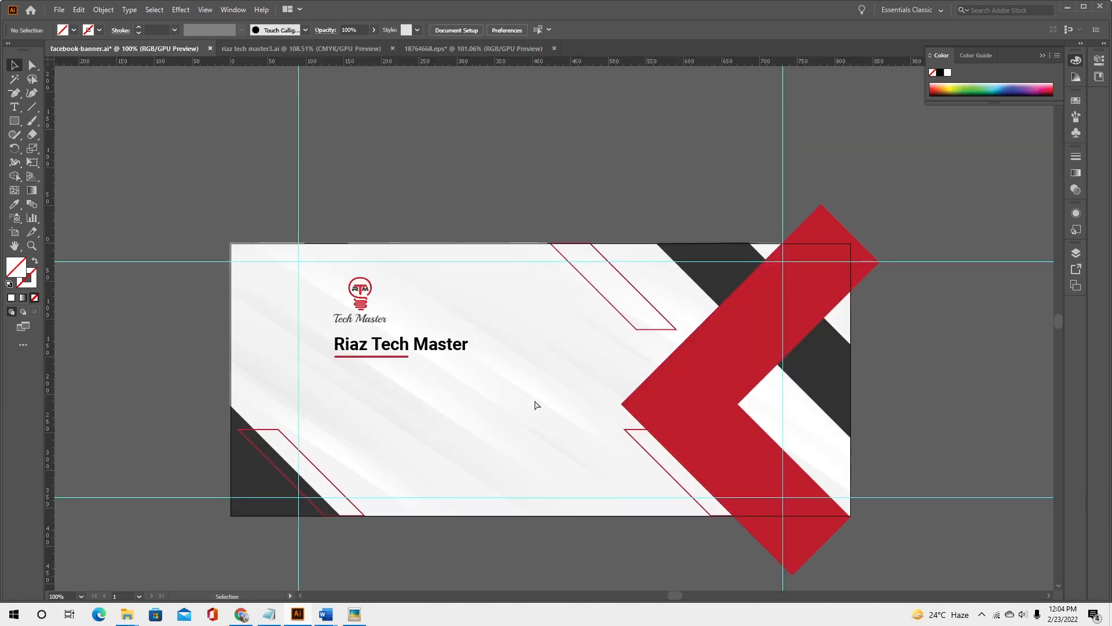
pyautogui.hotkey('ctrl', 'v')
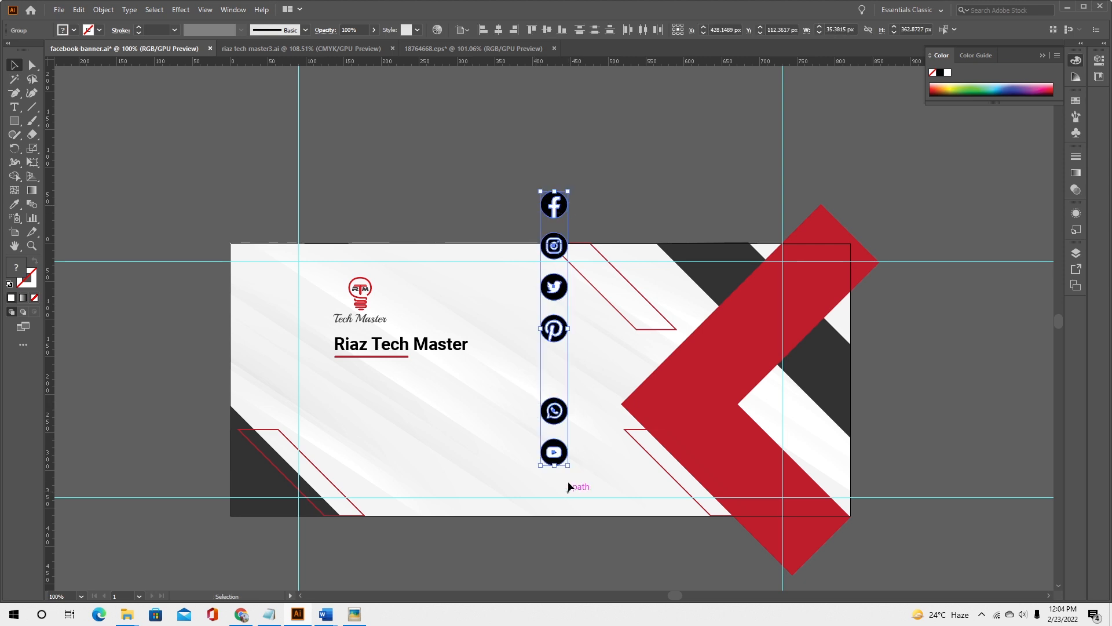
pyautogui.moveTo(571, 469); pyautogui.dragTo(560, 380)
pyautogui.moveTo(554, 207); pyautogui.dragTo(362, 393)
pyautogui.moveTo(368, 568); pyautogui.dragTo(364, 520)
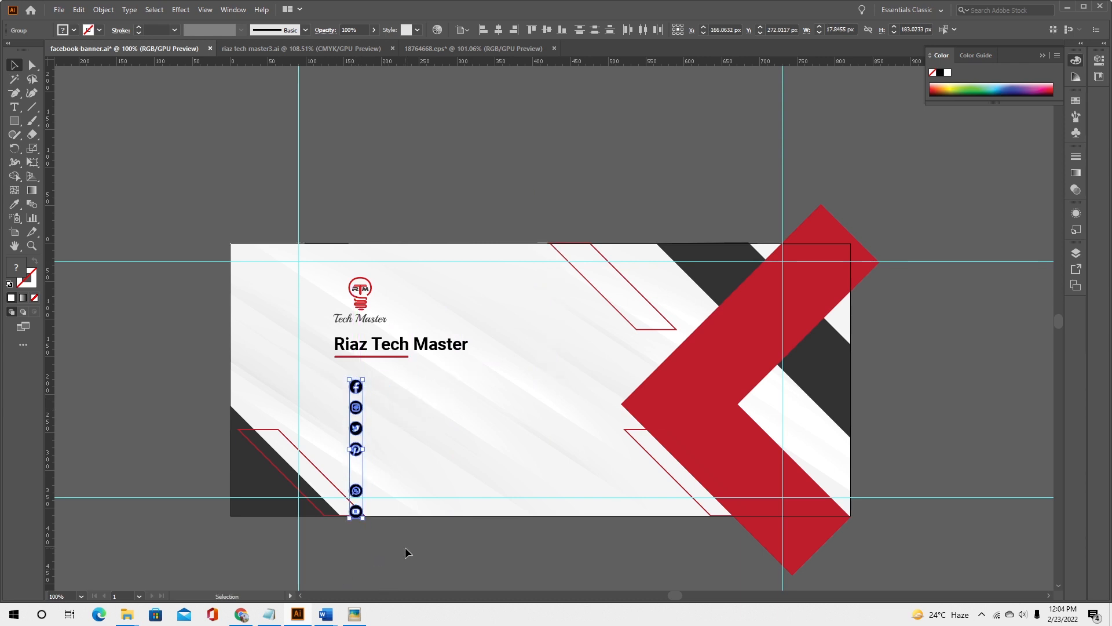
pyautogui.click(401, 547)
# Move the WhatsApp and YouTube icons up together to close the gap below the Pinterest icon.
pyautogui.click(357, 492)
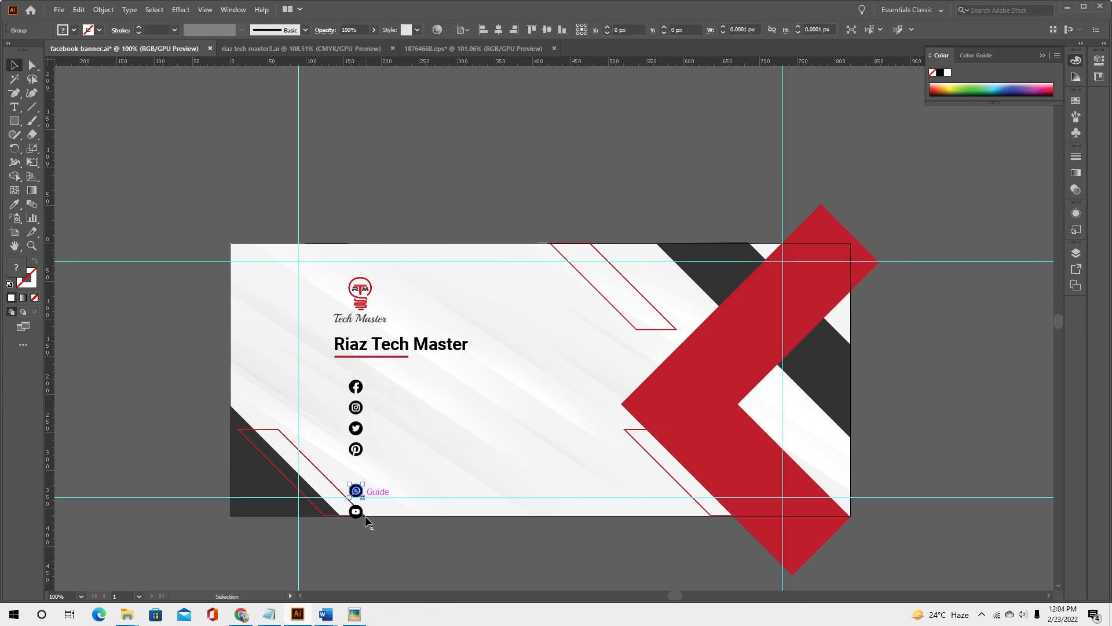
pyautogui.press('Up')
pyautogui.press('Up')
pyautogui.press('Up')
pyautogui.press('Up')
pyautogui.press('Up')
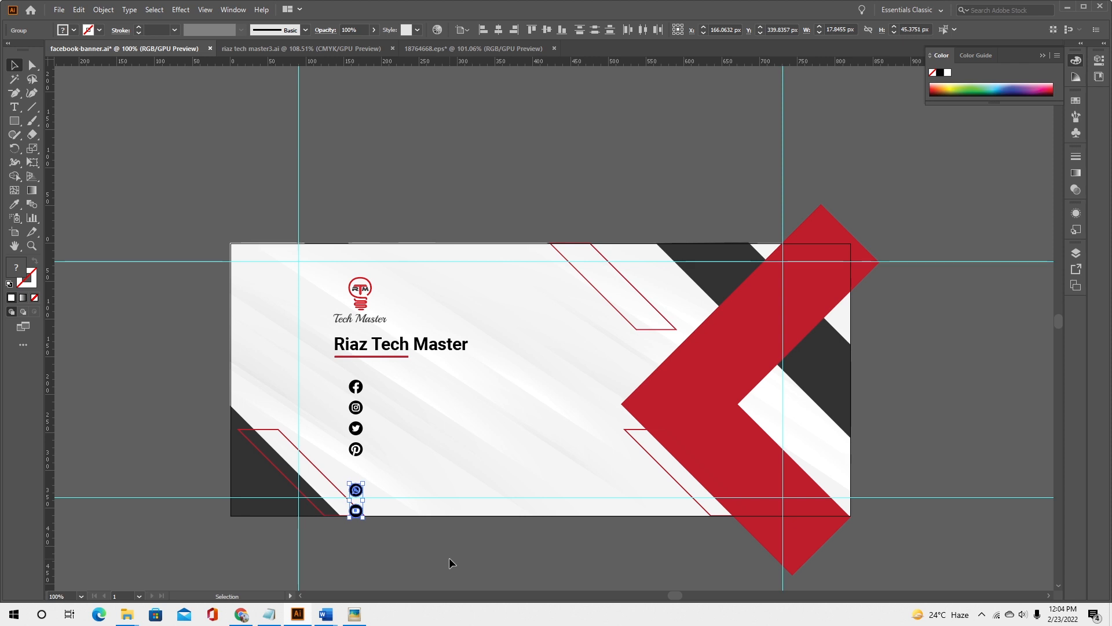
pyautogui.press('Up')
pyautogui.press('Down')
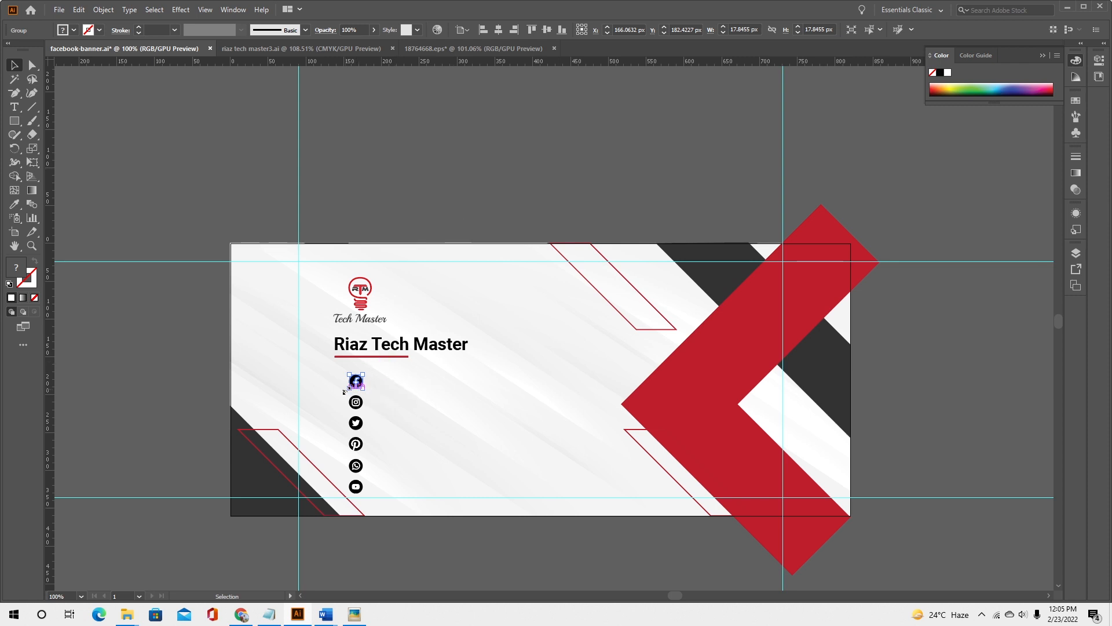
# Delete the Facebook icon, move the remaining five icons up closer to the underlined title, and clear the selection.
pyautogui.press('Delete')
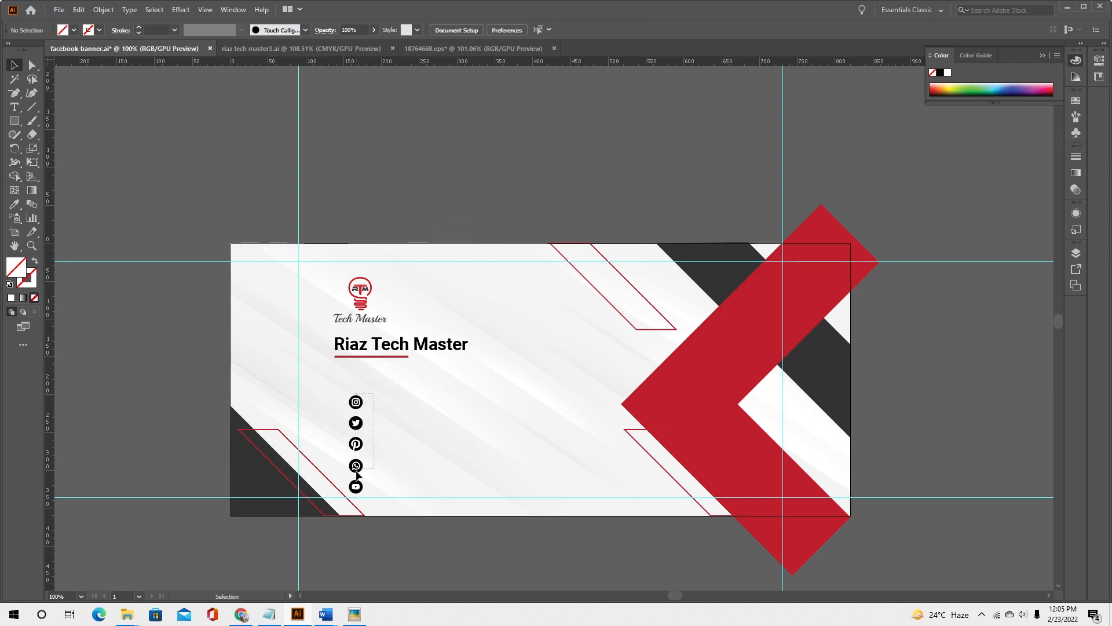
pyautogui.click(355, 489)
pyautogui.press('Up')
pyautogui.press('Up')
pyautogui.press('Up')
pyautogui.press('Up')
pyautogui.press('Up')
pyautogui.press('Up')
pyautogui.press('Up')
pyautogui.press('Up')
pyautogui.press('Up')
pyautogui.press('Up')
pyautogui.press('Up')
pyautogui.press('Up')
pyautogui.press('Up')
pyautogui.press('Up')
pyautogui.press('Up')
pyautogui.press('Up')
pyautogui.press('Up')
pyautogui.press('Up')
pyautogui.press('Up')
pyautogui.press('Up')
pyautogui.press('Up')
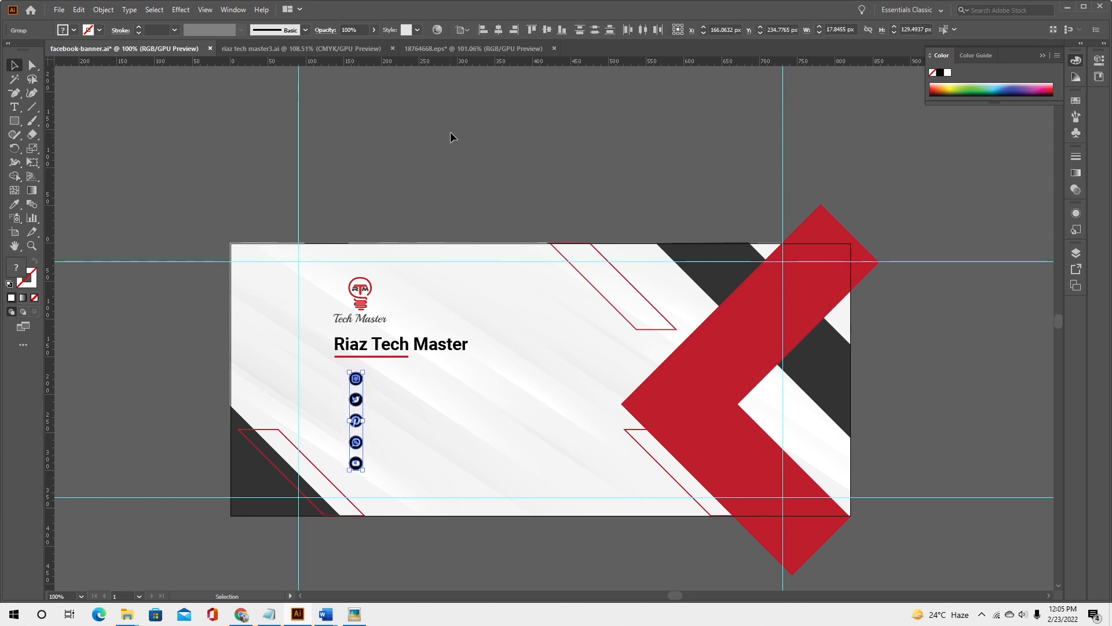
pyautogui.click(450, 137)
# Switch to discription.docx in Word and copy the Twitter profile link.
pyautogui.moveTo(326, 614)
pyautogui.click(421, 581)
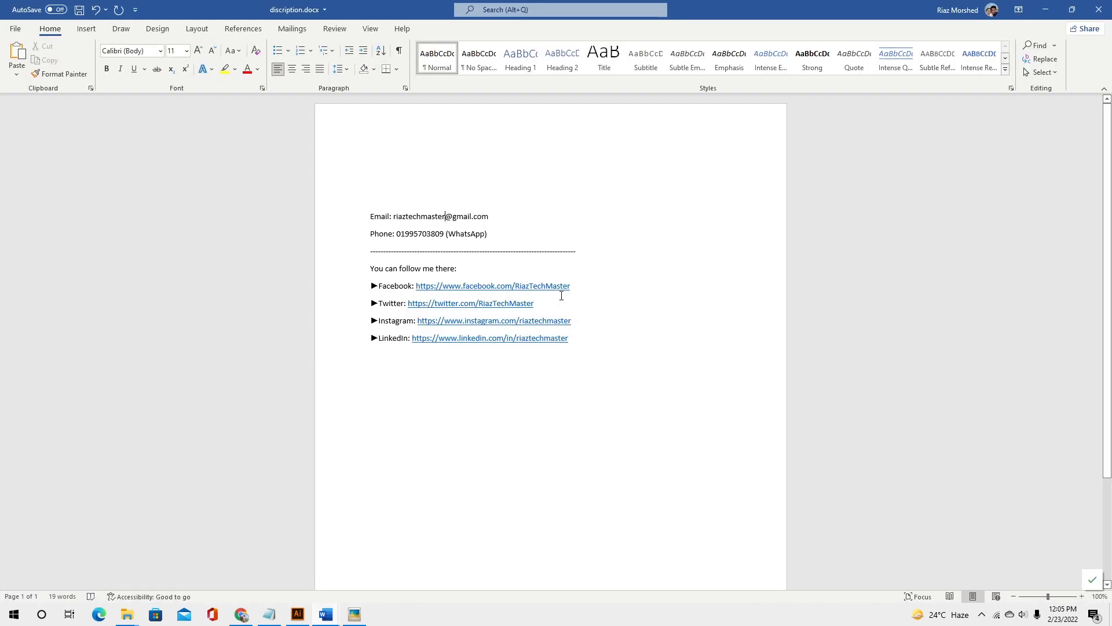
pyautogui.moveTo(407, 303); pyautogui.dragTo(506, 304)
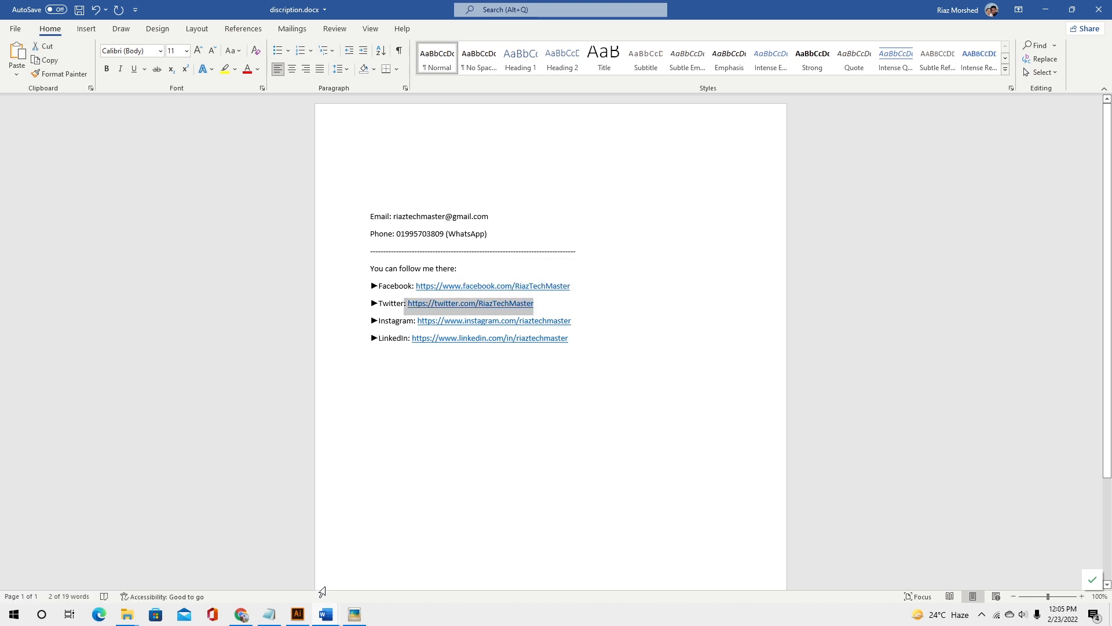
# Return to Illustrator and add the copied Twitter link as 12 pt Roboto Bold text beside the Twitter icon.
pyautogui.click(297, 614)
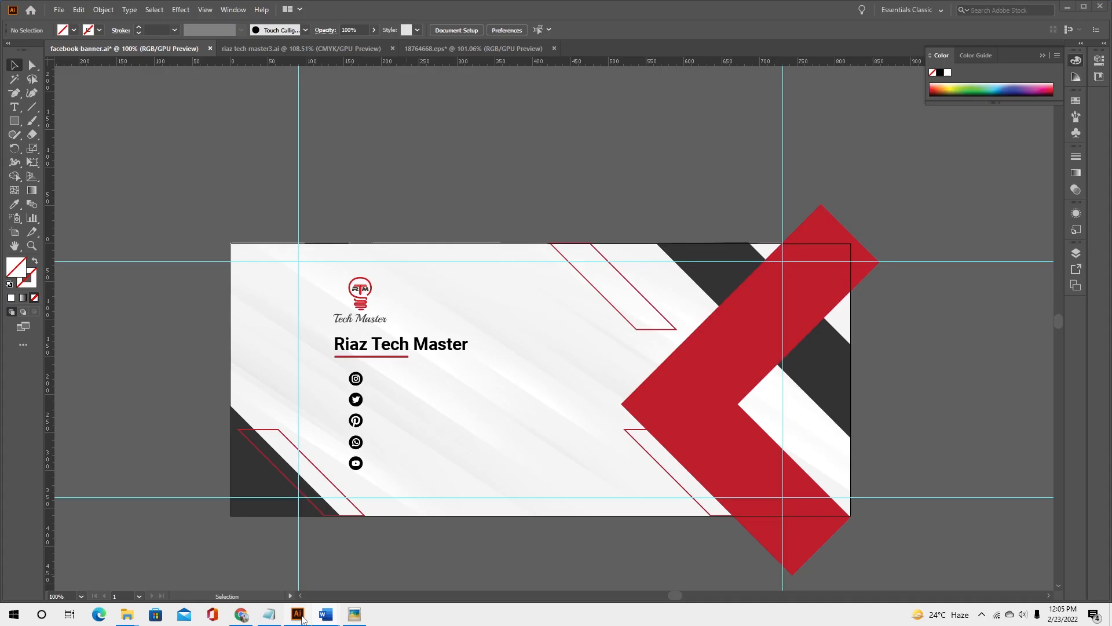
pyautogui.click(14, 106)
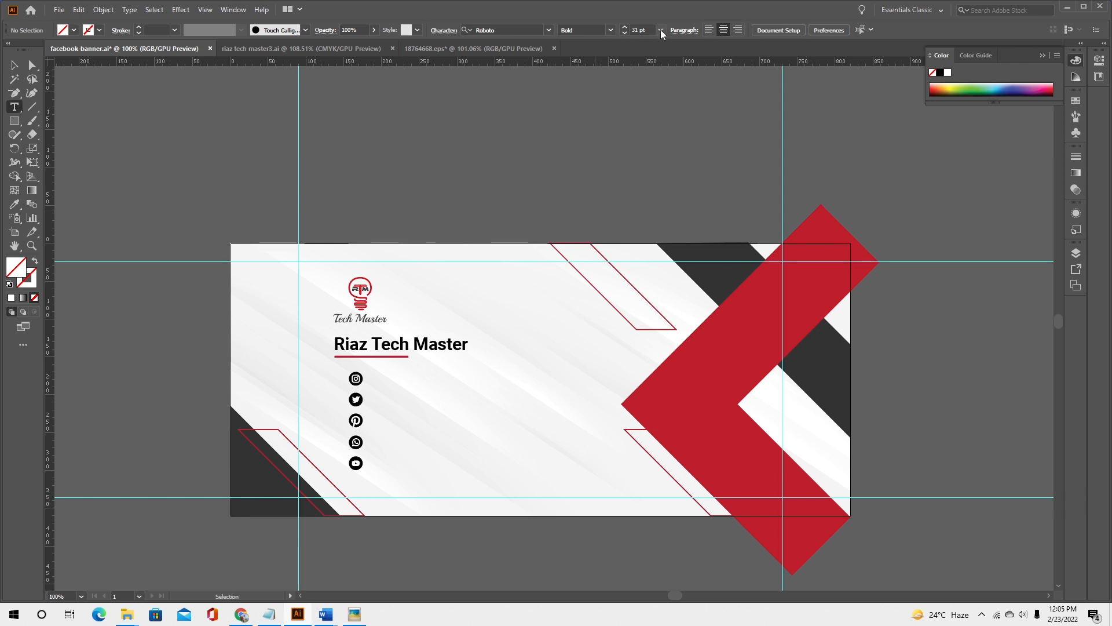
pyautogui.click(662, 31)
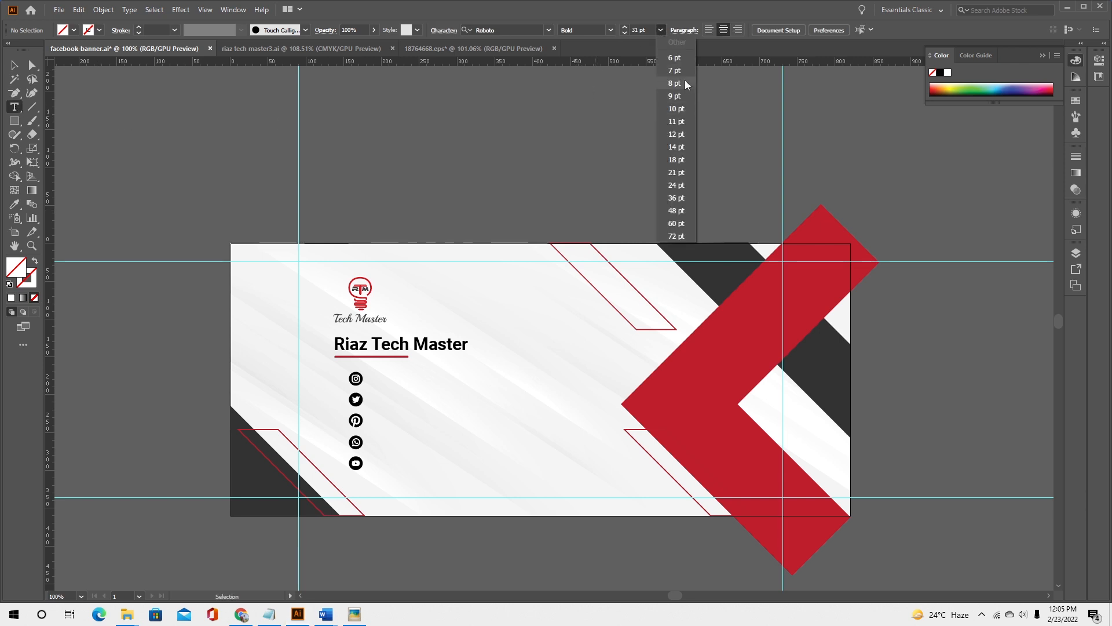
pyautogui.click(676, 134)
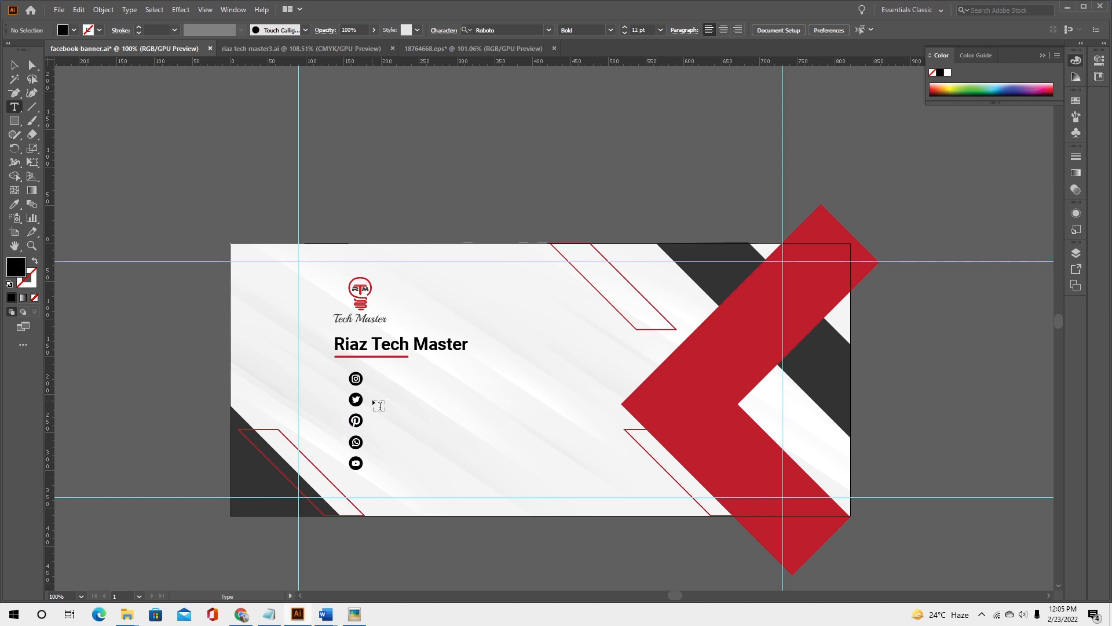
pyautogui.click(372, 399)
pyautogui.write(': https://twitter.com/RiazTechMaster')
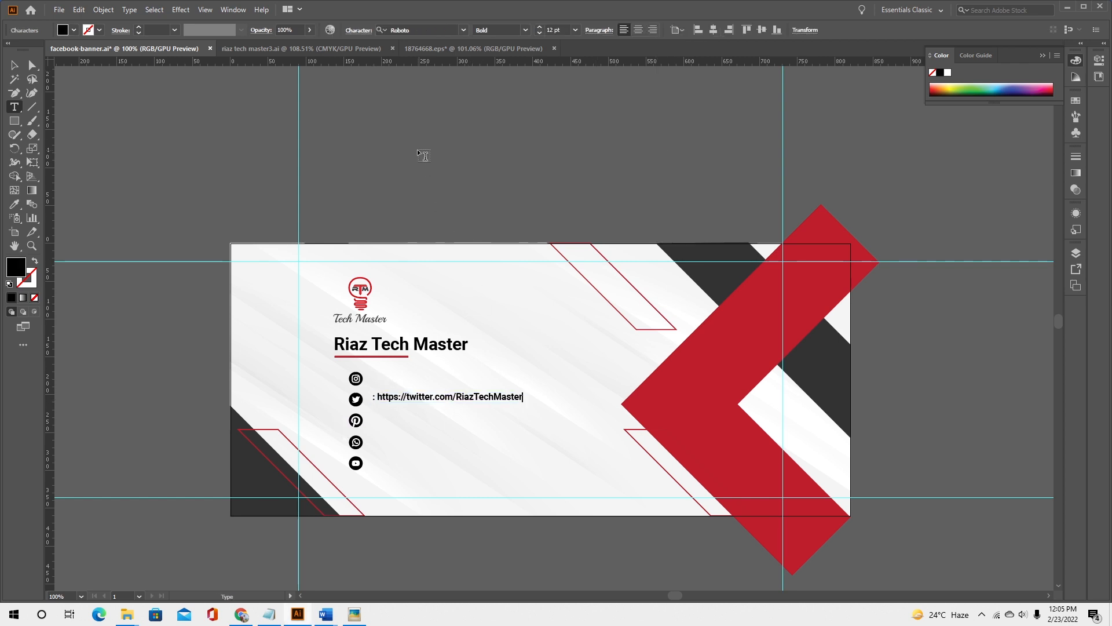
# Remove the leading colon and space from the Twitter link and align the text with the Twitter icon.
pyautogui.press('Home')
pyautogui.press('Delete')
pyautogui.press('Delete')
pyautogui.click(17, 66)
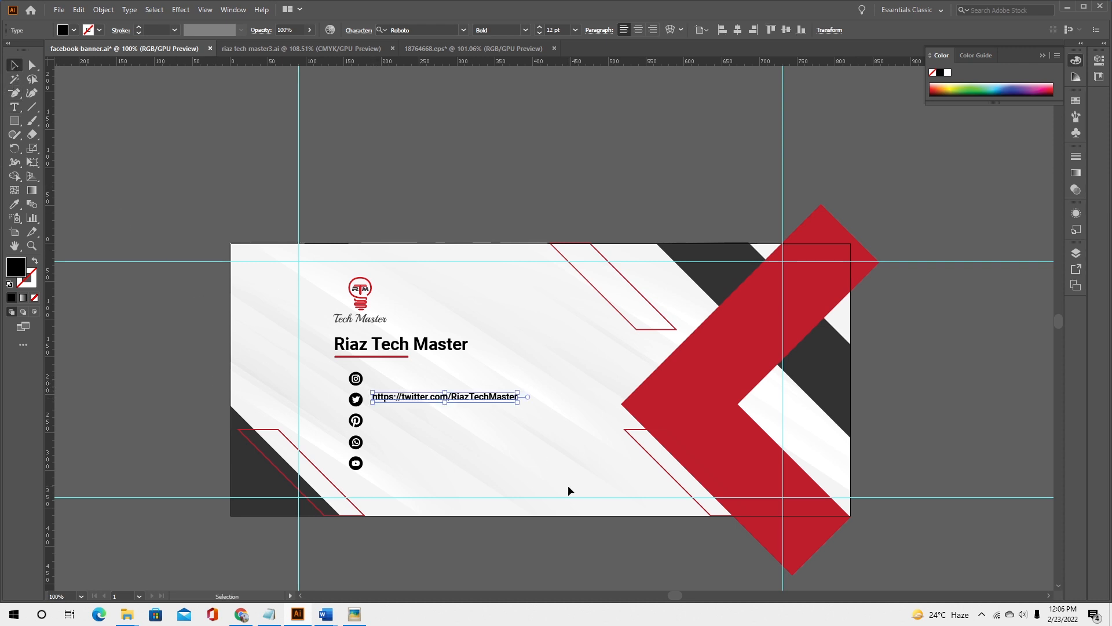
pyautogui.moveTo(437, 402); pyautogui.dragTo(433, 404)
# Switch to discription.docx in Word and copy the Instagram profile link.
pyautogui.click(325, 613)
pyautogui.click(371, 551)
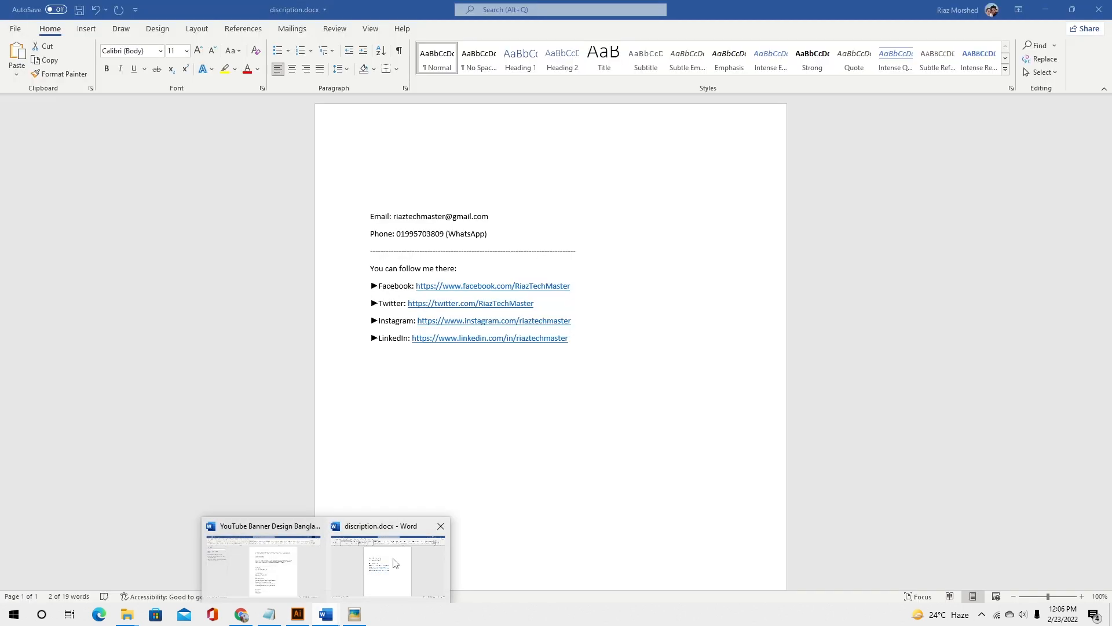
pyautogui.moveTo(572, 321); pyautogui.dragTo(420, 322)
pyautogui.hotkey('ctrl', 'c')
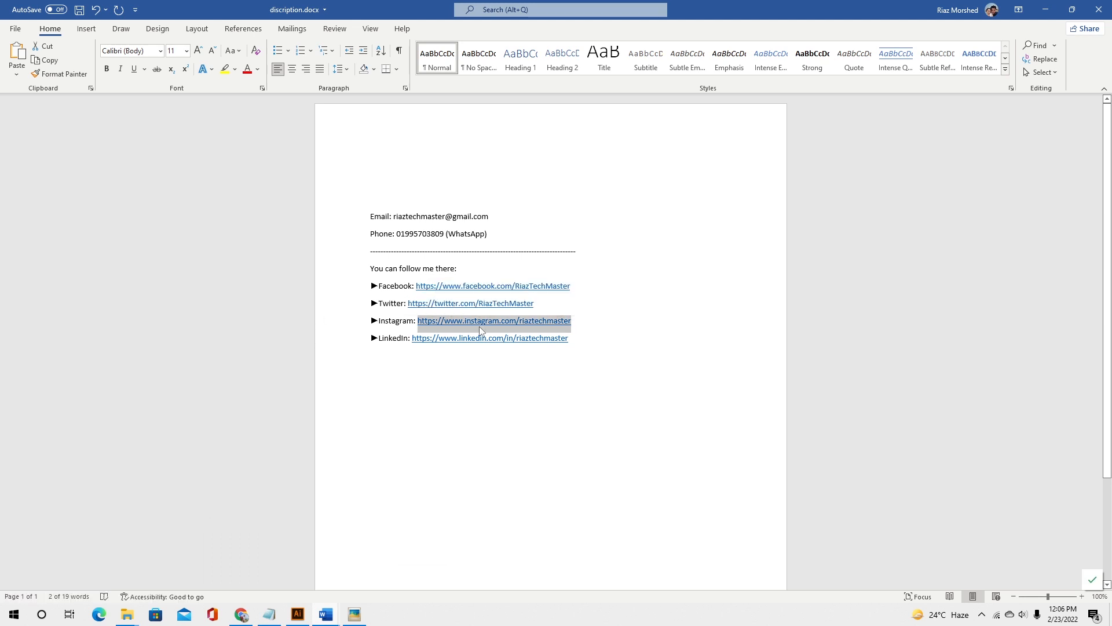
# Return to Illustrator, paste the Instagram link as a new text object, and align it beside the Instagram icon above the Twitter link.
pyautogui.click(297, 613)
pyautogui.click(14, 106)
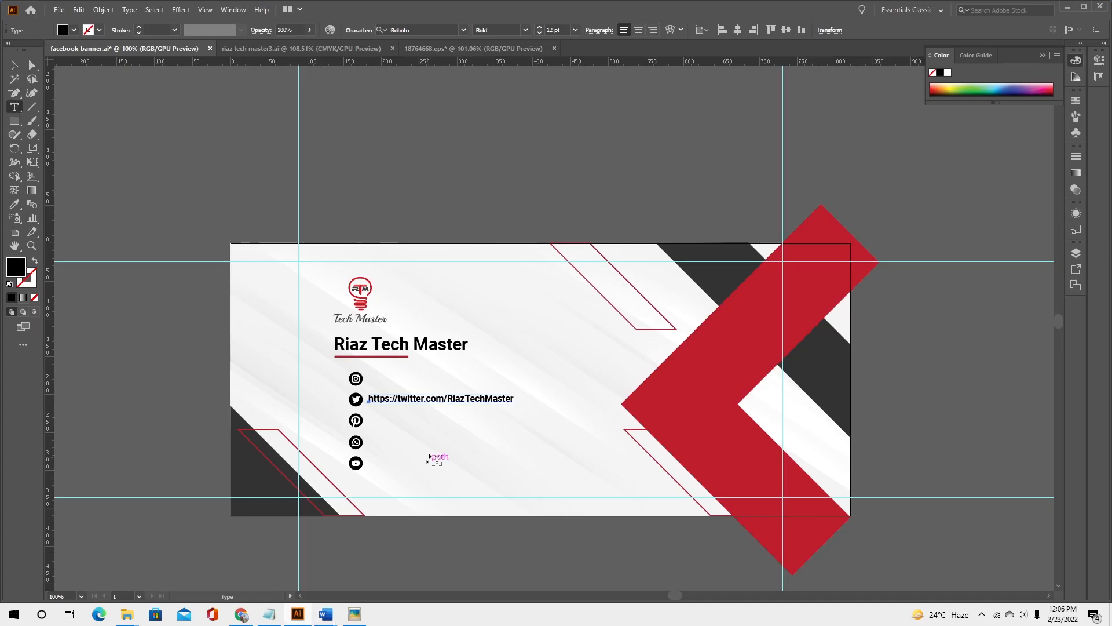
pyautogui.click(398, 434)
pyautogui.hotkey('ctrl', 'v')
pyautogui.press('Escape')
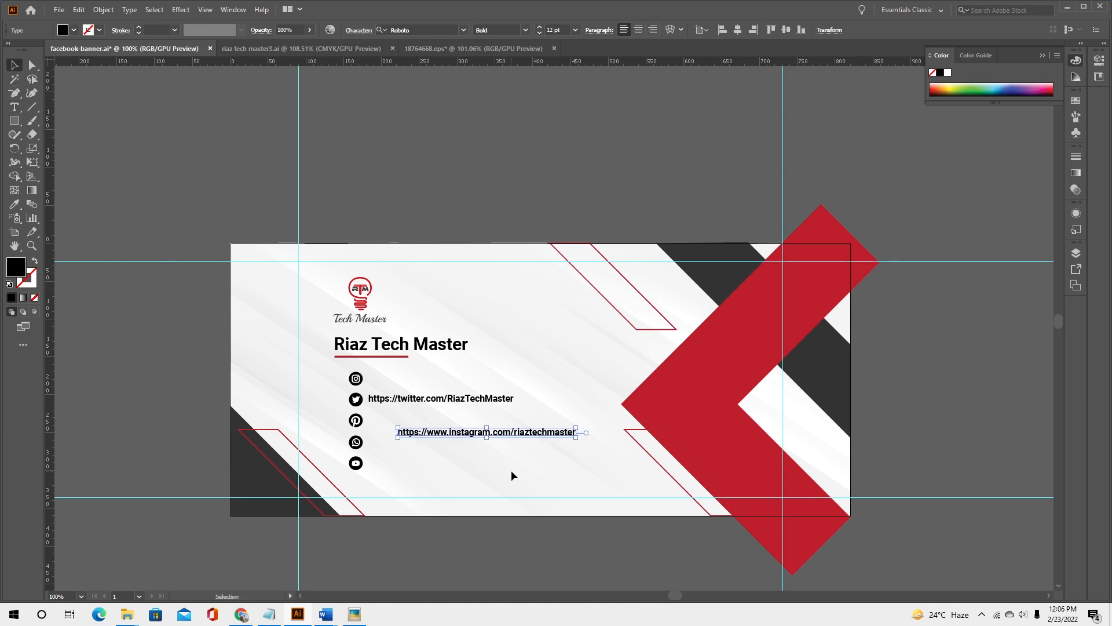
pyautogui.moveTo(502, 430); pyautogui.dragTo(472, 375)
pyautogui.press('Down')
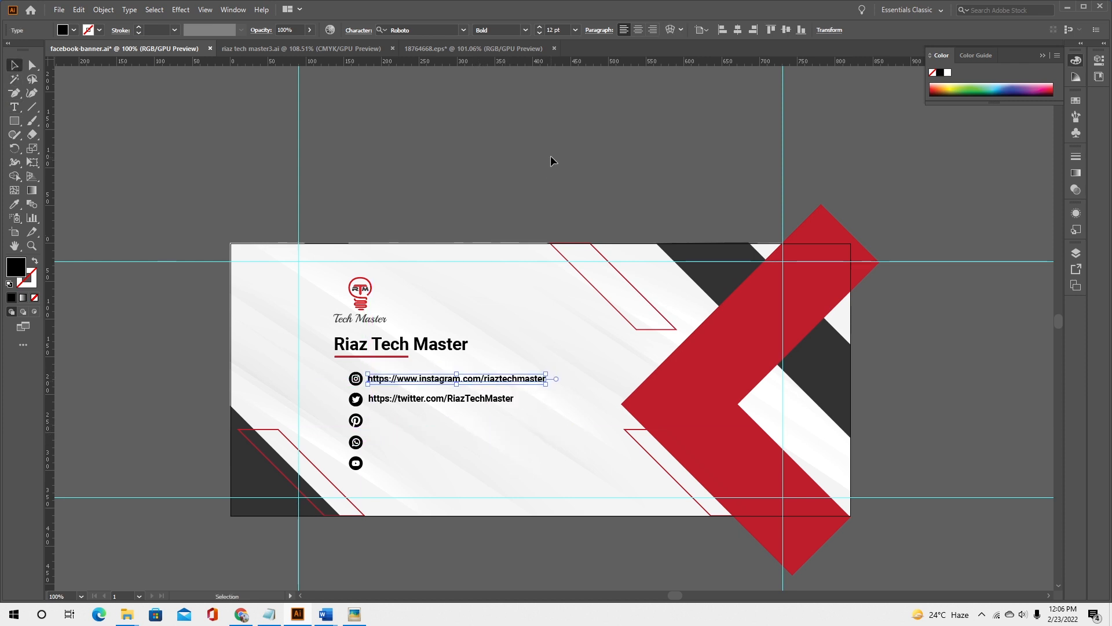
pyautogui.press('Right')
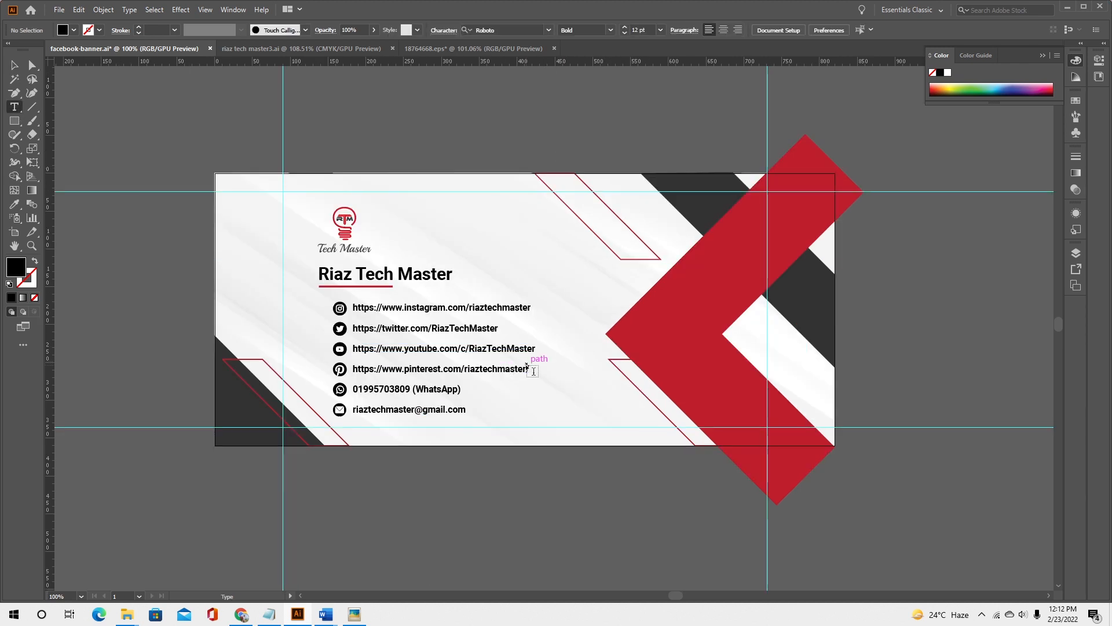
# Delete the stray trailing character from the Pinterest link text and deselect it.
pyautogui.click(531, 369)
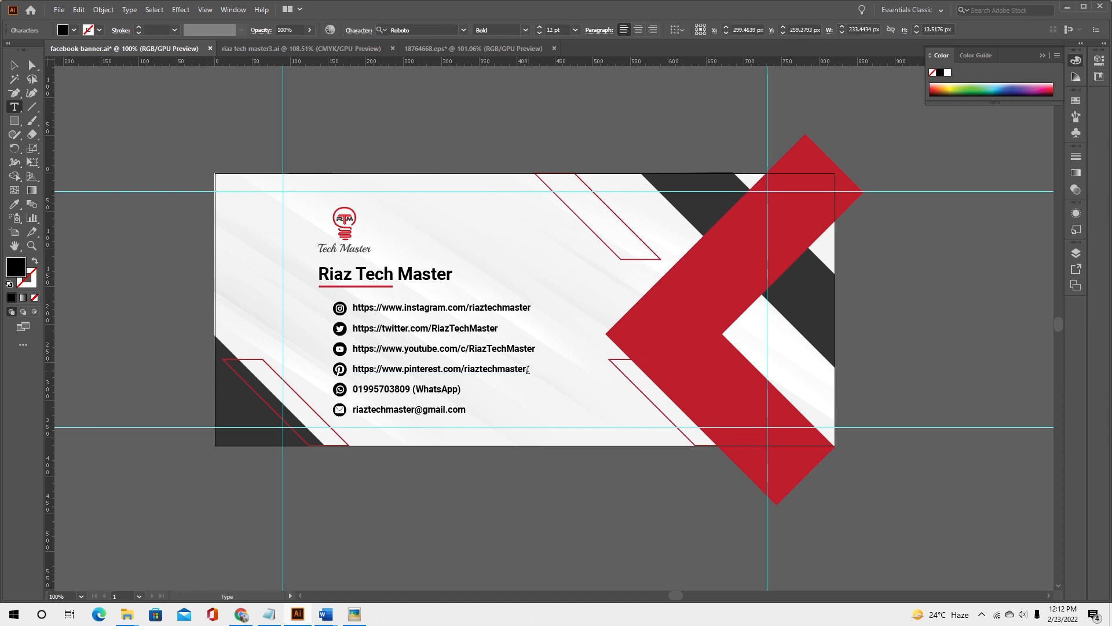
pyautogui.press('BackSpace')
pyautogui.click(14, 64)
pyautogui.click(231, 113)
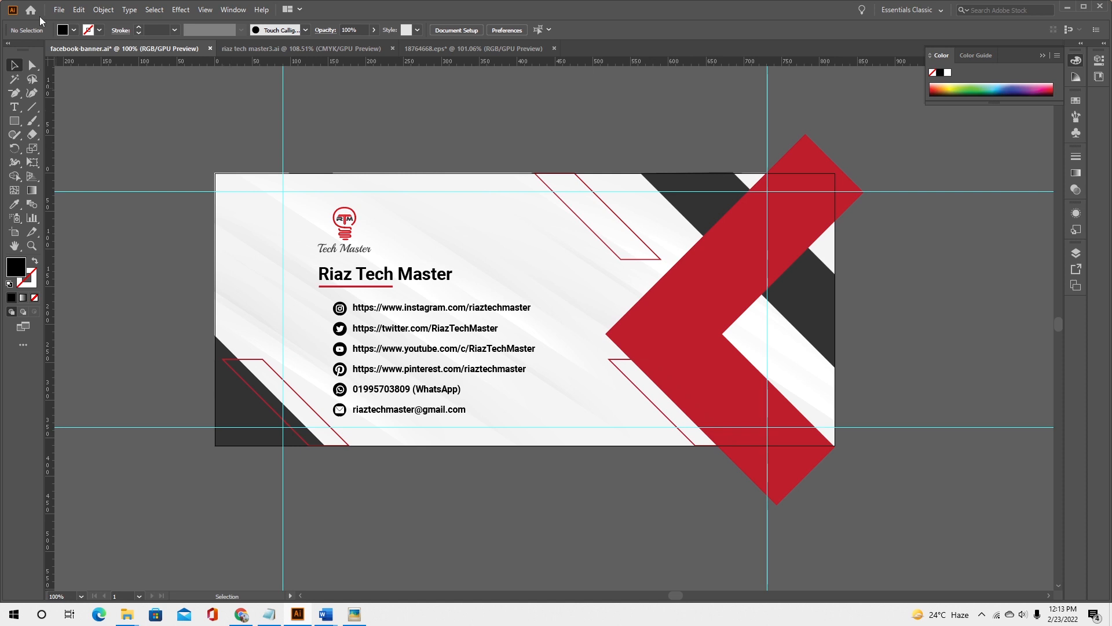
# Open Save for Web for the banner and set the JPEG quality to Maximum.
pyautogui.click(60, 10)
pyautogui.moveTo(115, 213)
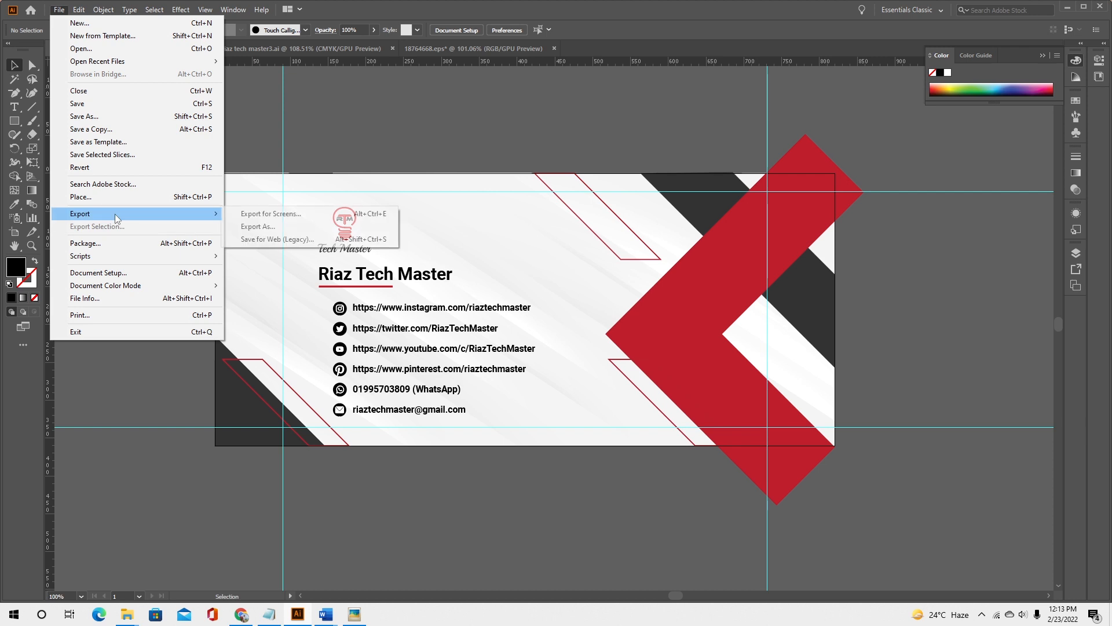
pyautogui.click(321, 239)
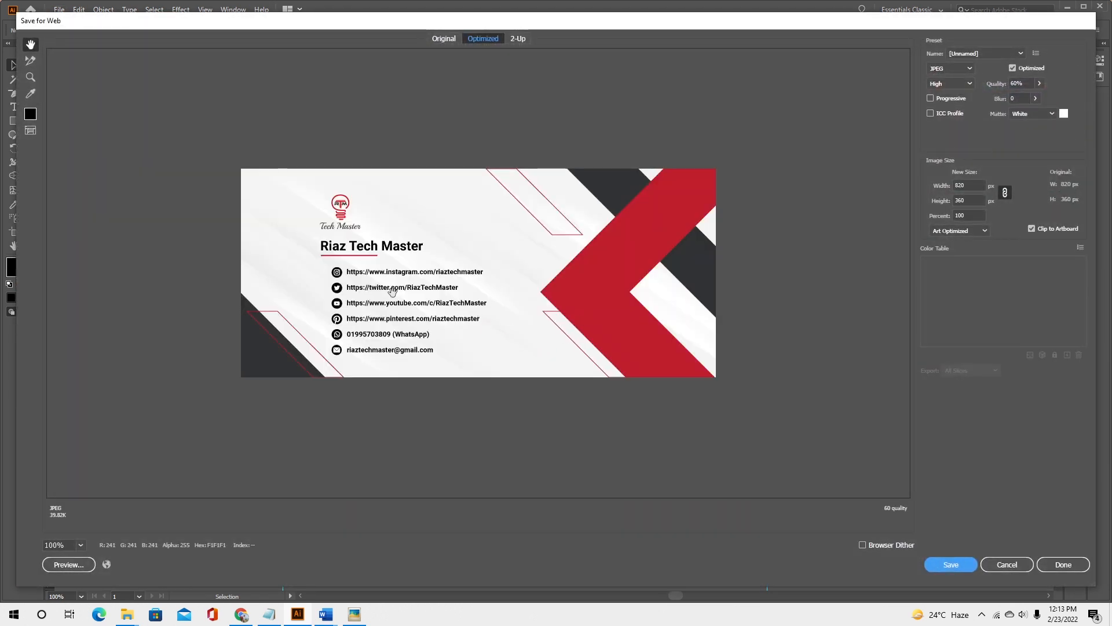
pyautogui.click(951, 564)
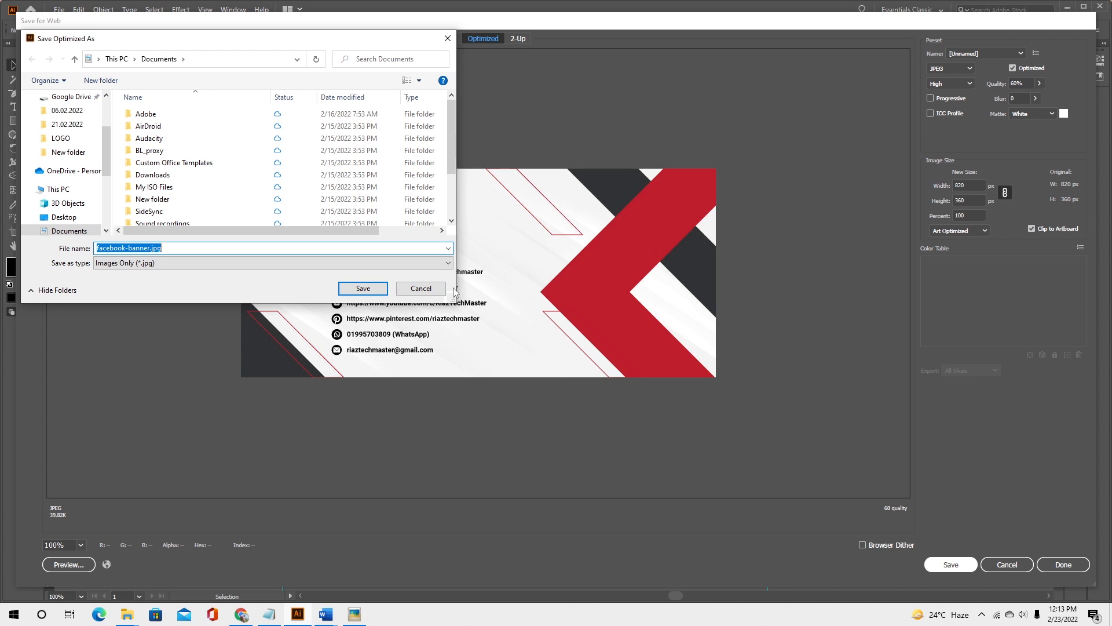
pyautogui.click(434, 291)
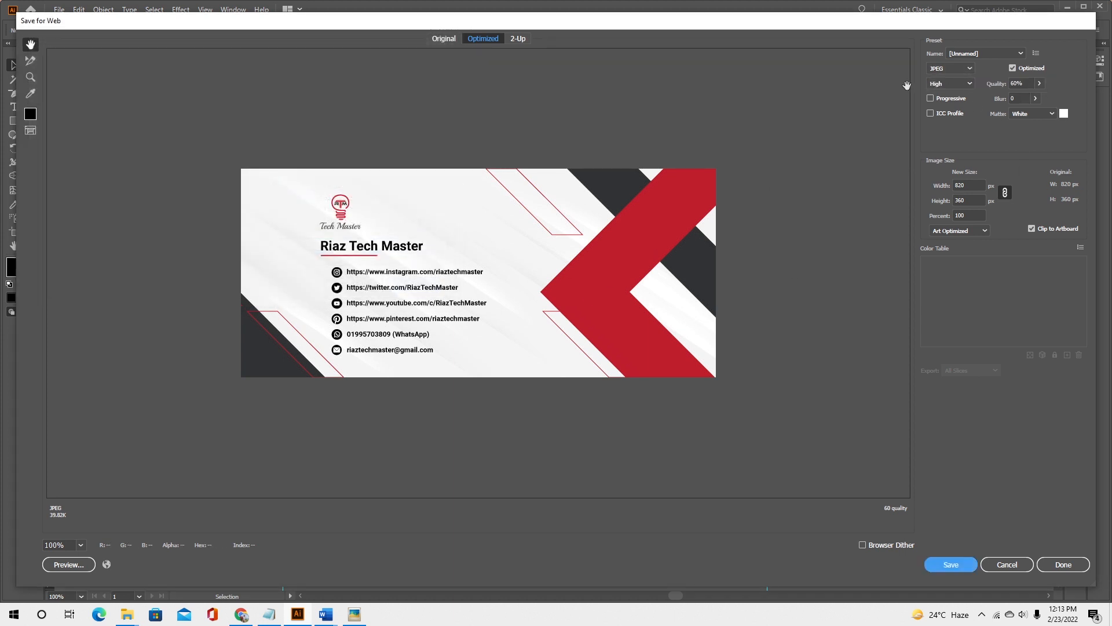
pyautogui.click(970, 84)
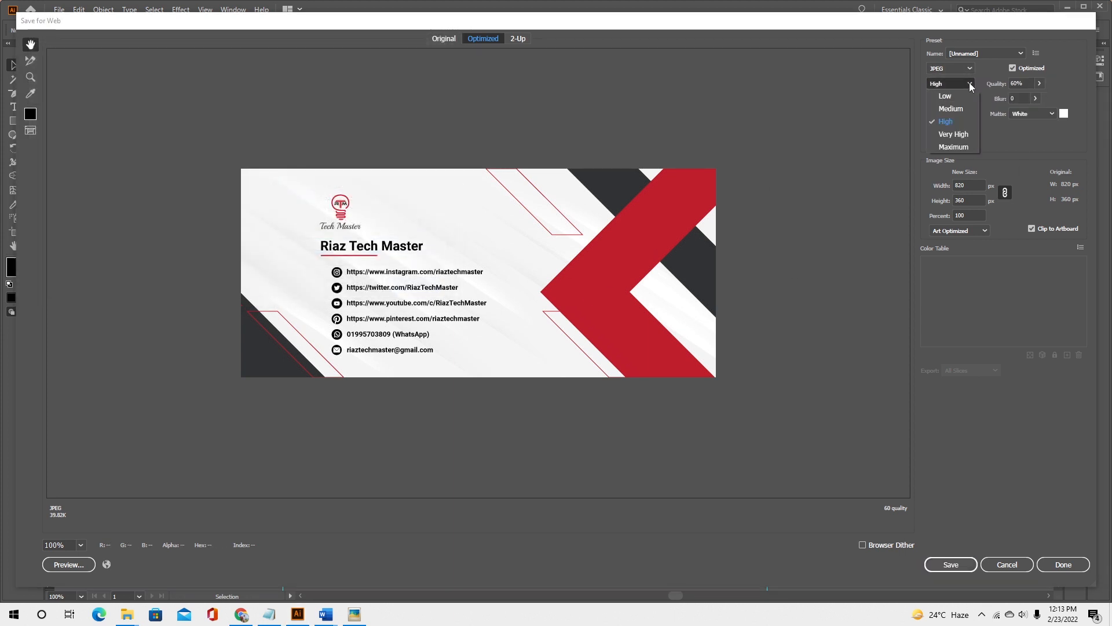
pyautogui.click(966, 149)
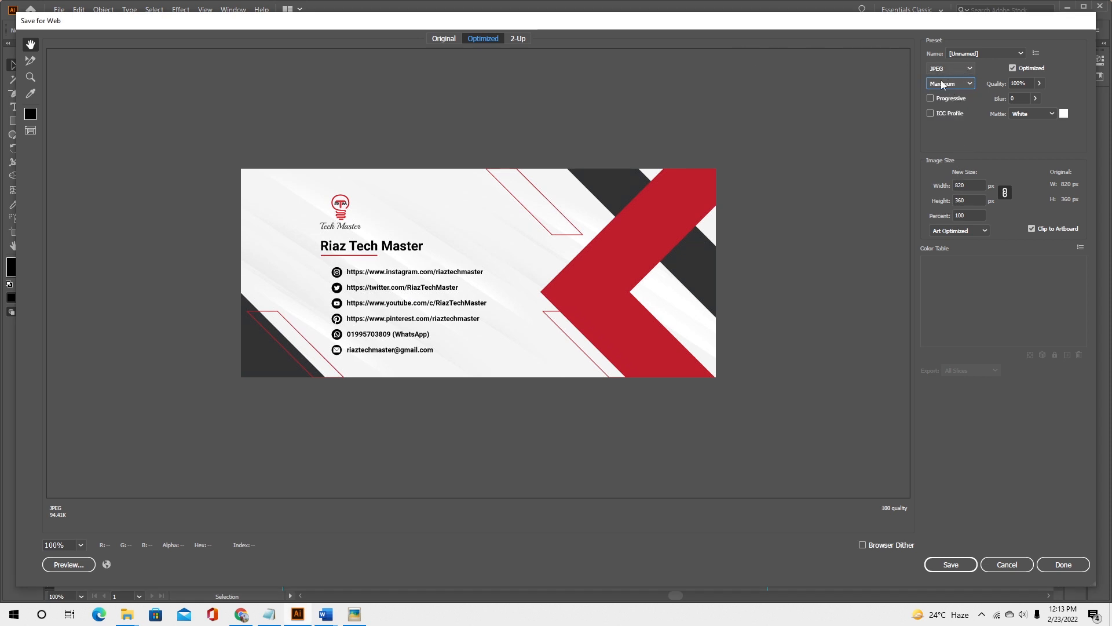
# Save the optimized image to the Desktop as facebook-banner.jpg.
pyautogui.click(951, 564)
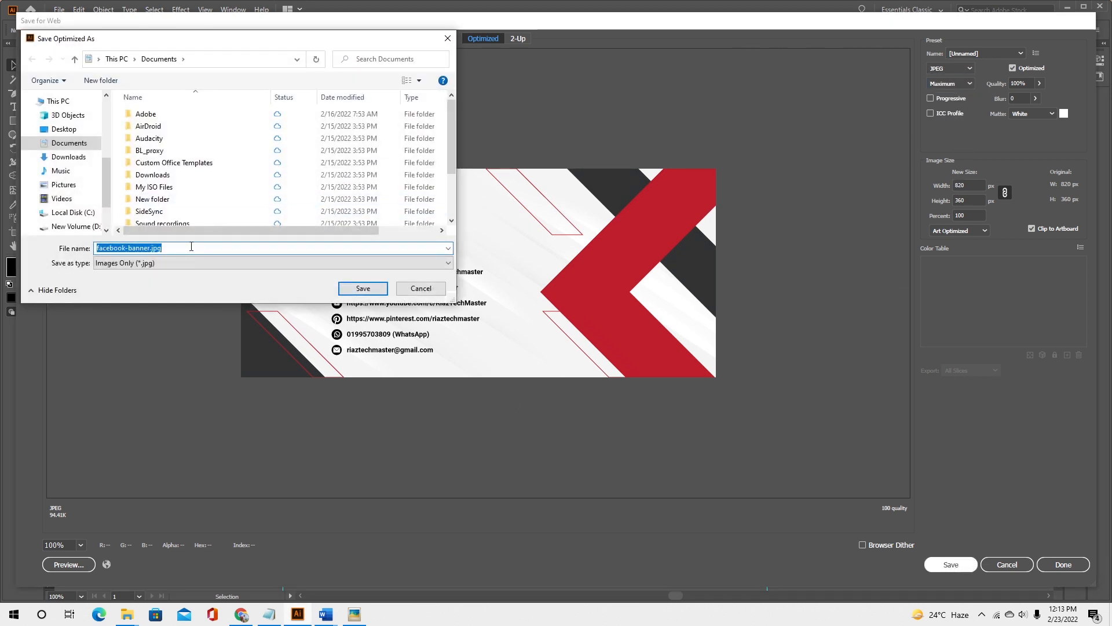
pyautogui.click(59, 132)
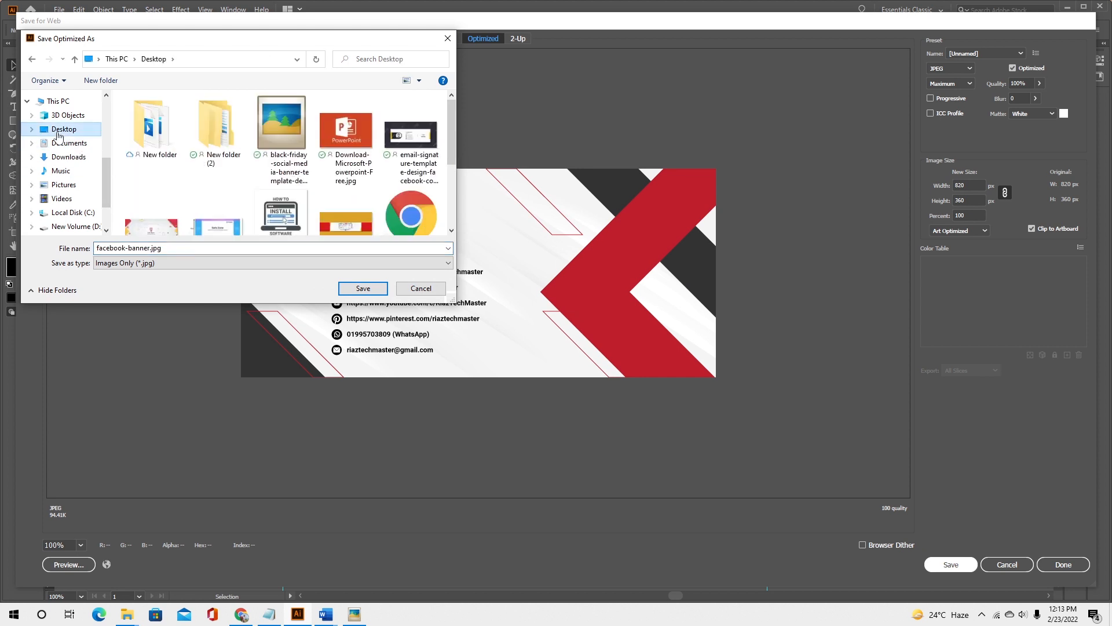
pyautogui.click(362, 290)
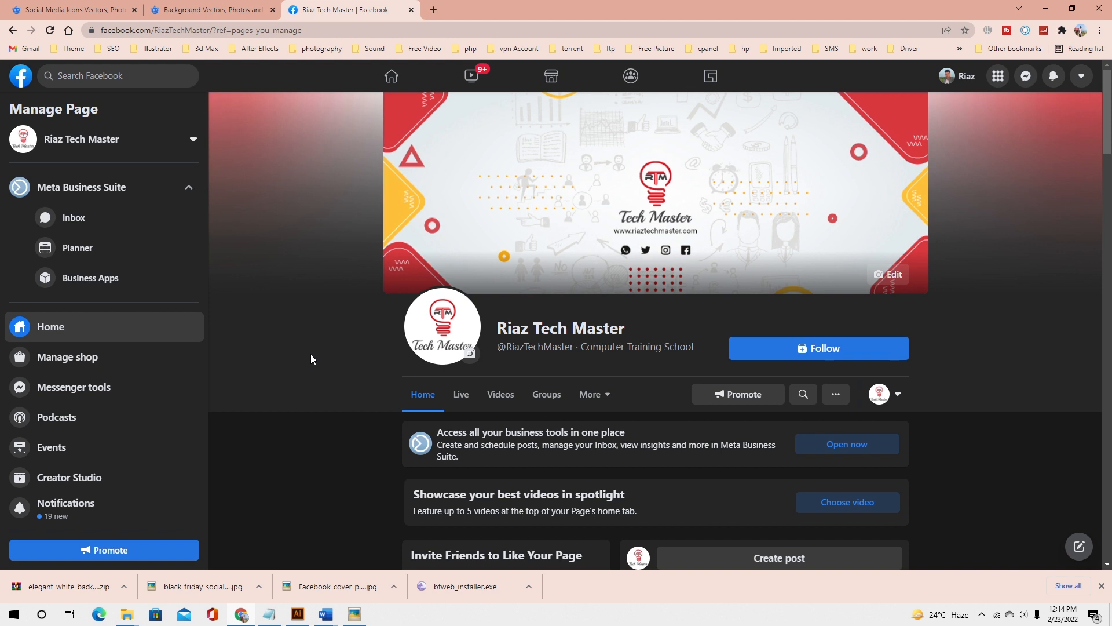
# On the Facebook page in Chrome, upload facebook-banner.jpg from the Desktop as the cover photo and save the changes.
pyautogui.click(890, 277)
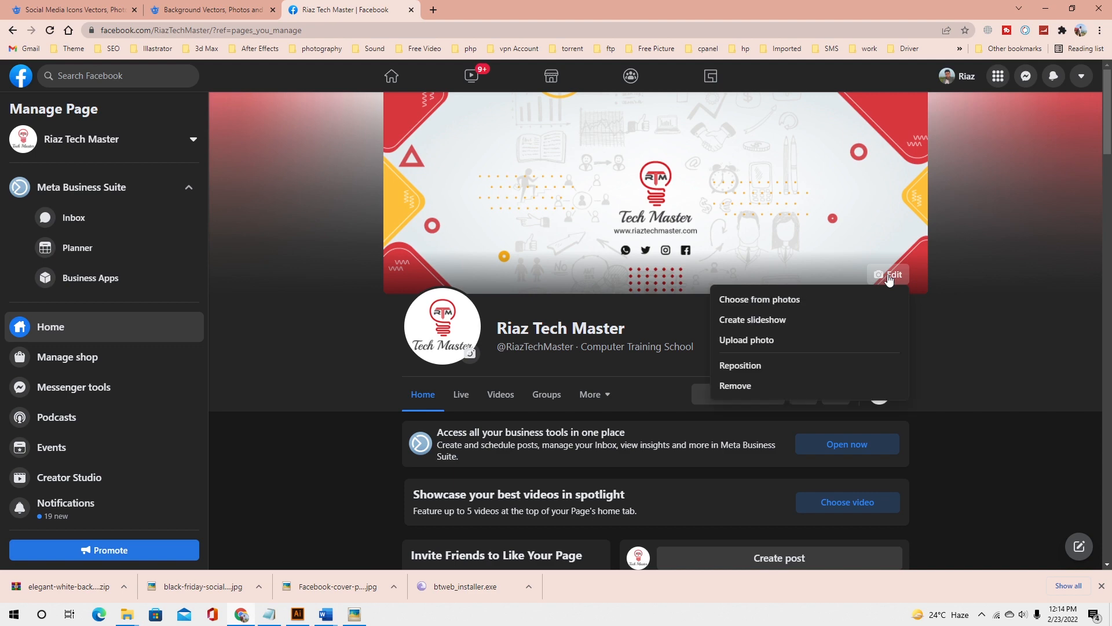
pyautogui.click(764, 343)
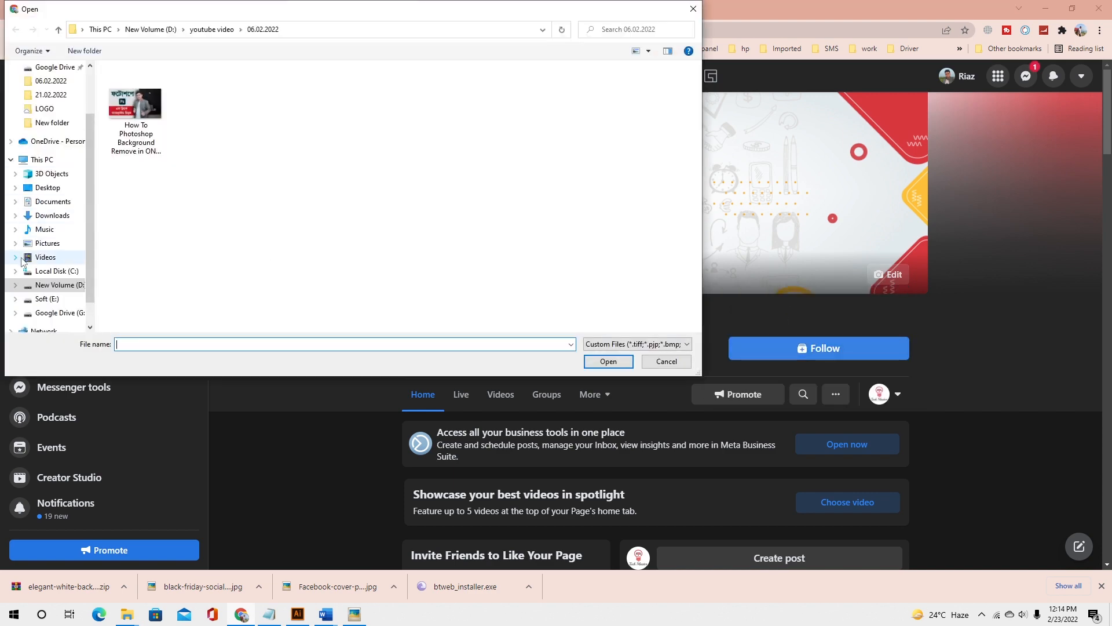
pyautogui.scroll(3, 22, 262)
pyautogui.click(47, 91)
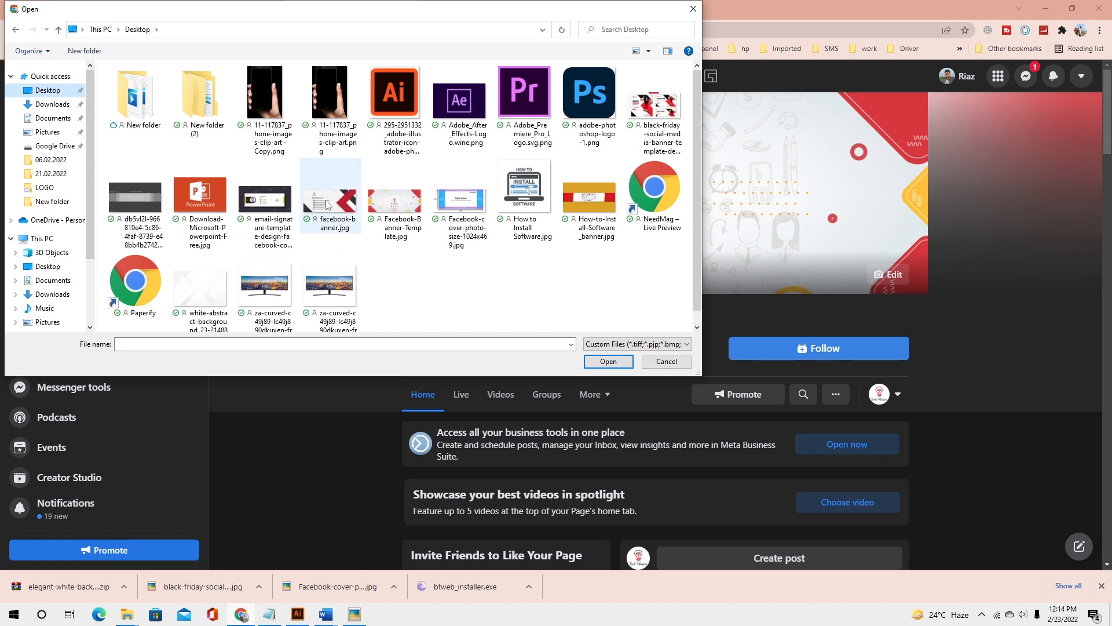
pyautogui.doubleClick(330, 207)
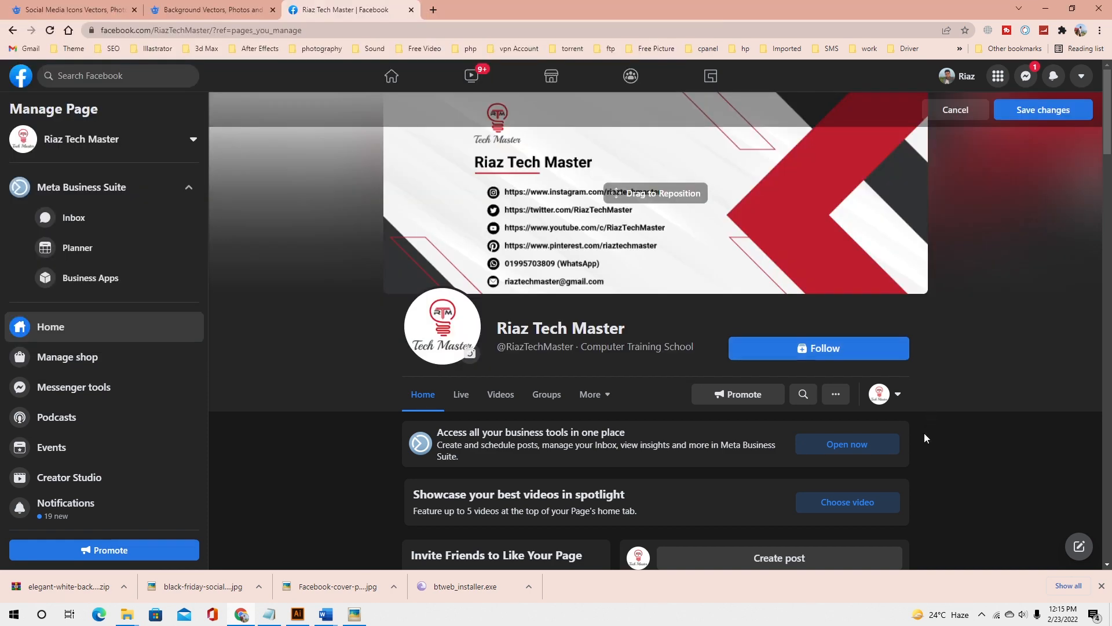
pyautogui.click(1043, 112)
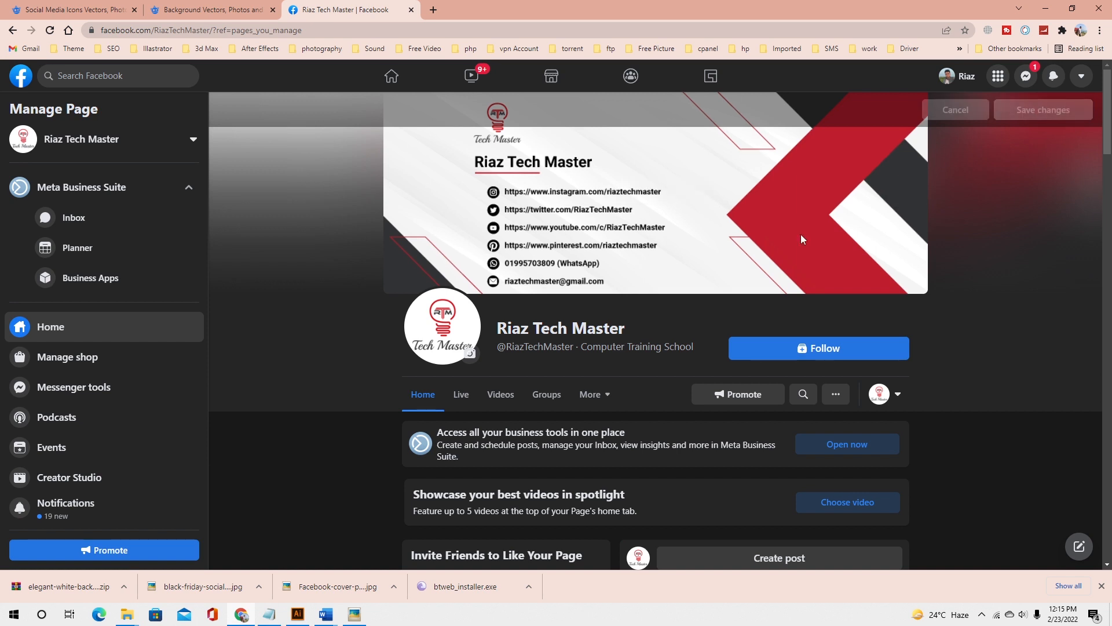